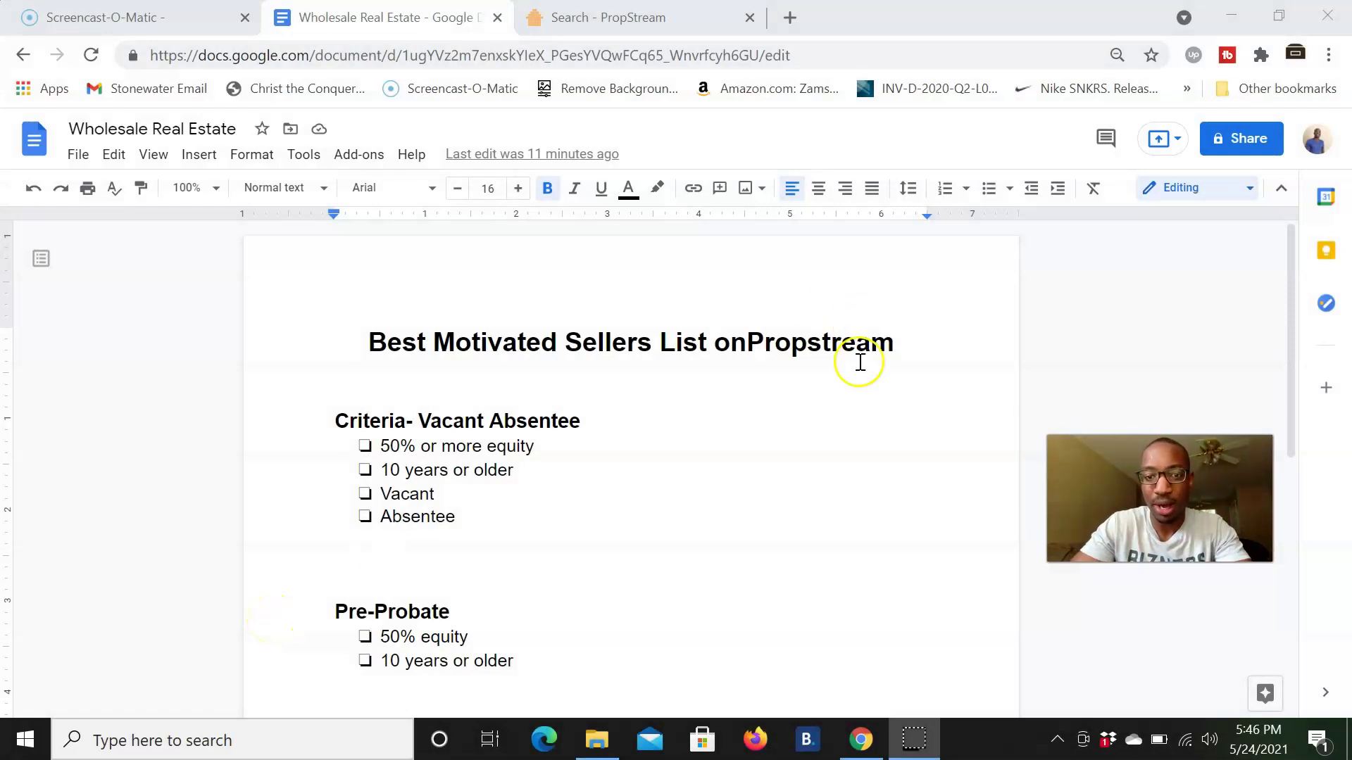
- Insert a space between "on" and "Propstream" in the document title
left_click(748, 342)
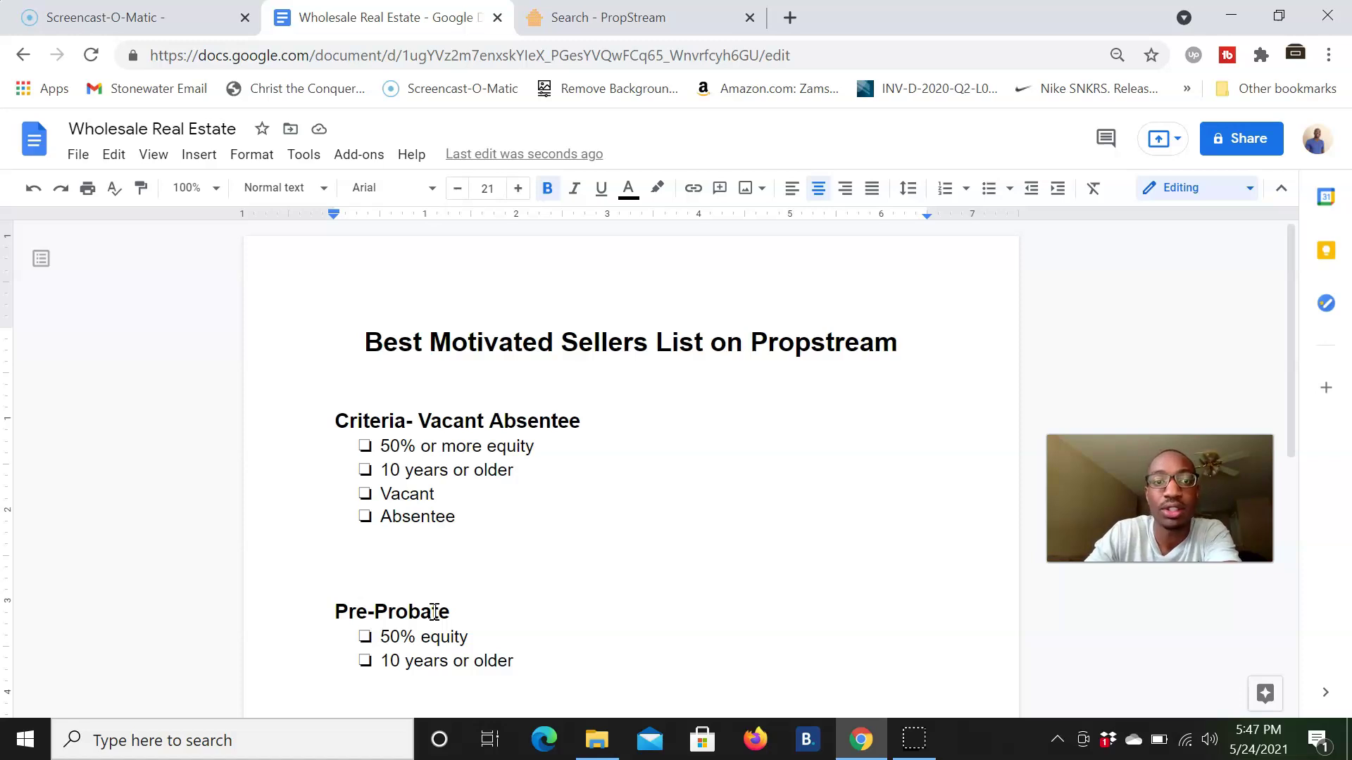
- Switch to PropStream and search for properties in Huntsville, AL
left_click(625, 21)
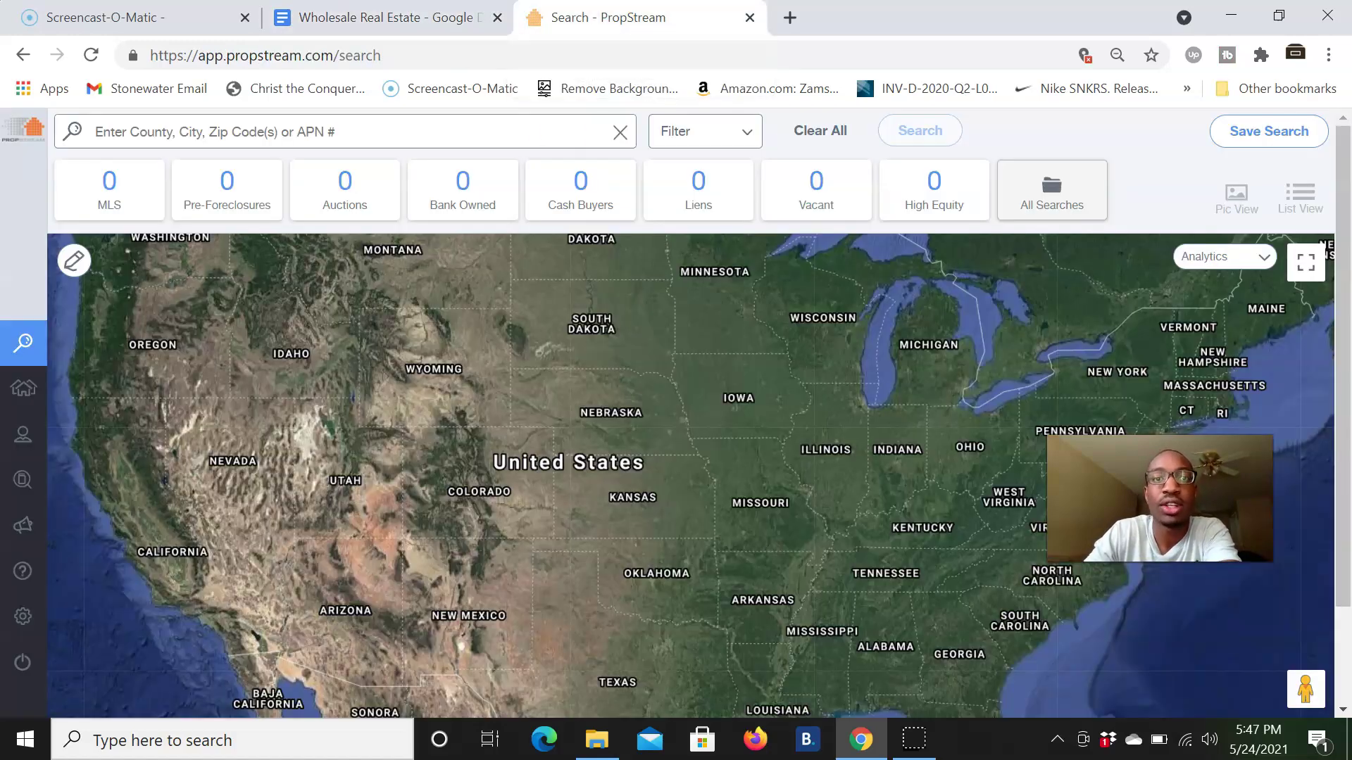
left_click(381, 127)
type("hu")
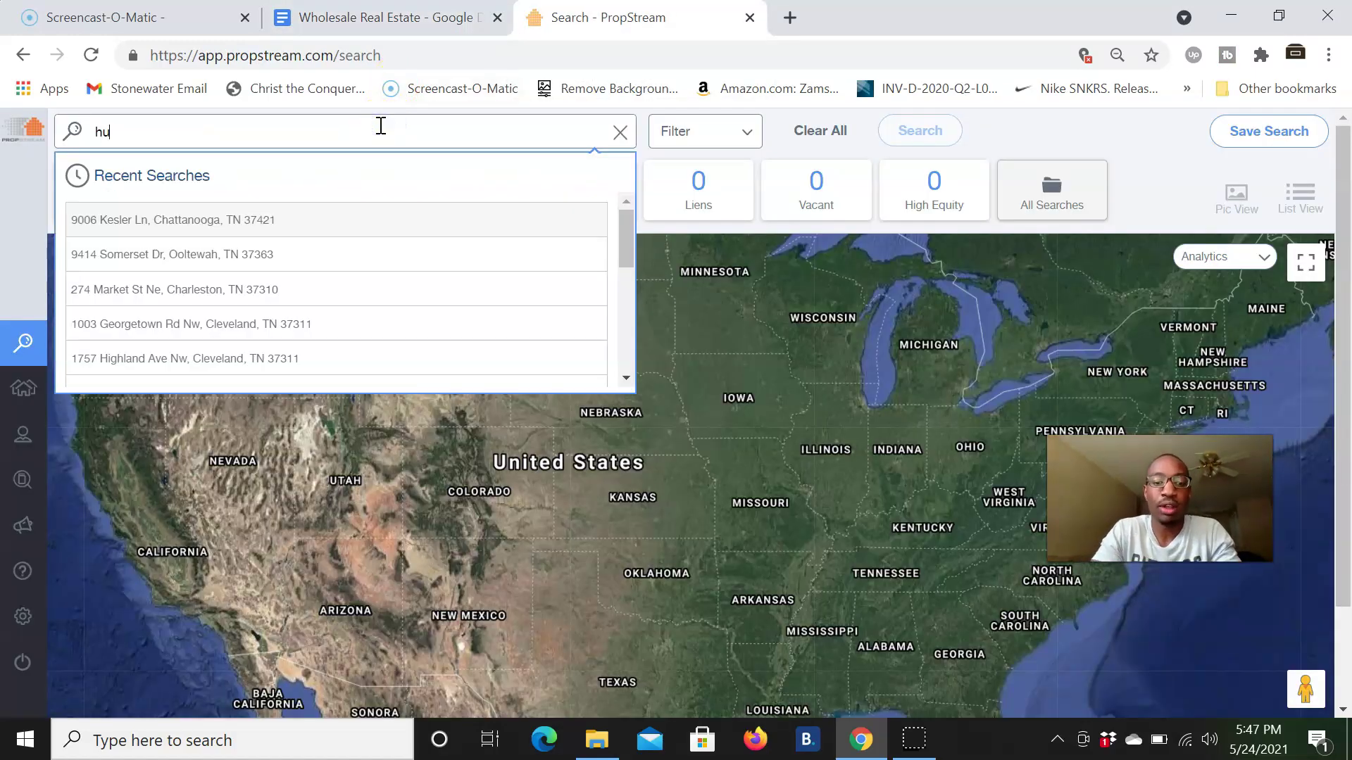
type("ns")
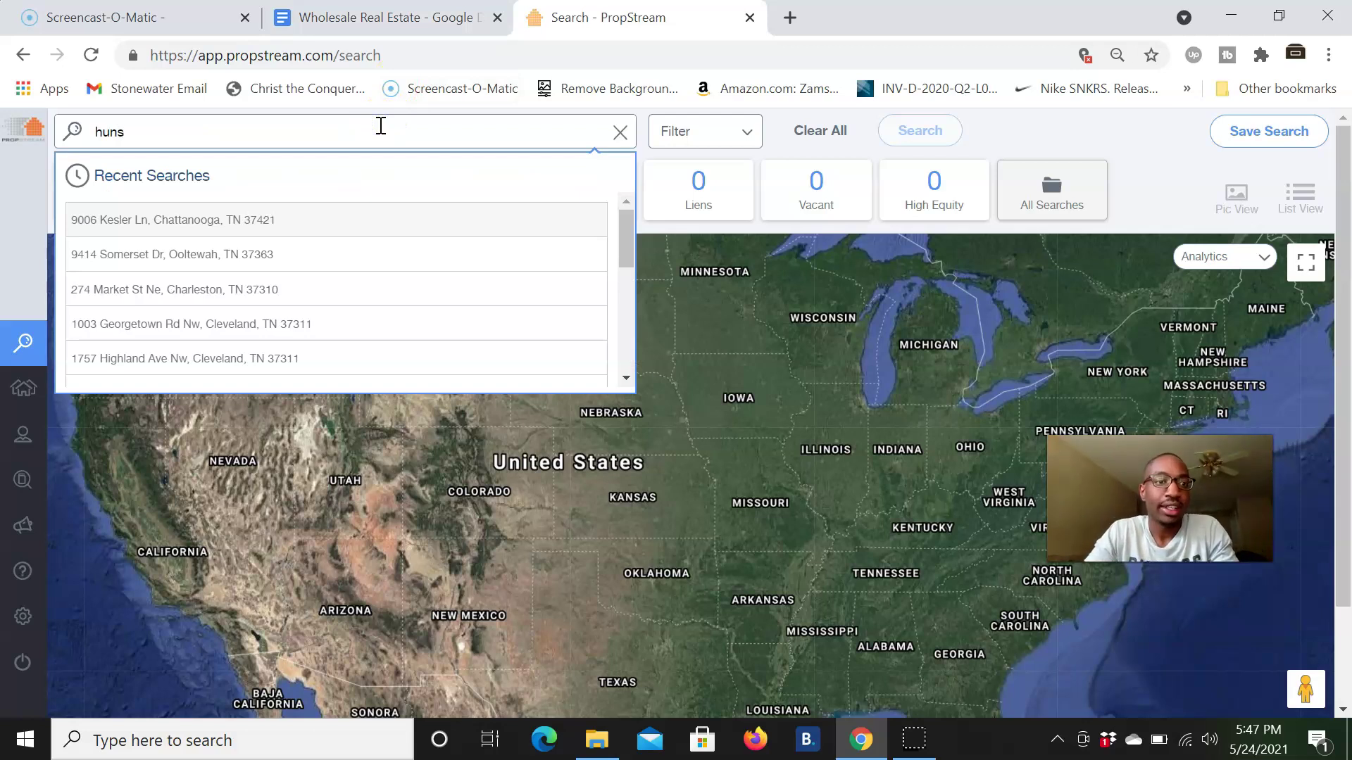
key("BackSpace")
type("ts")
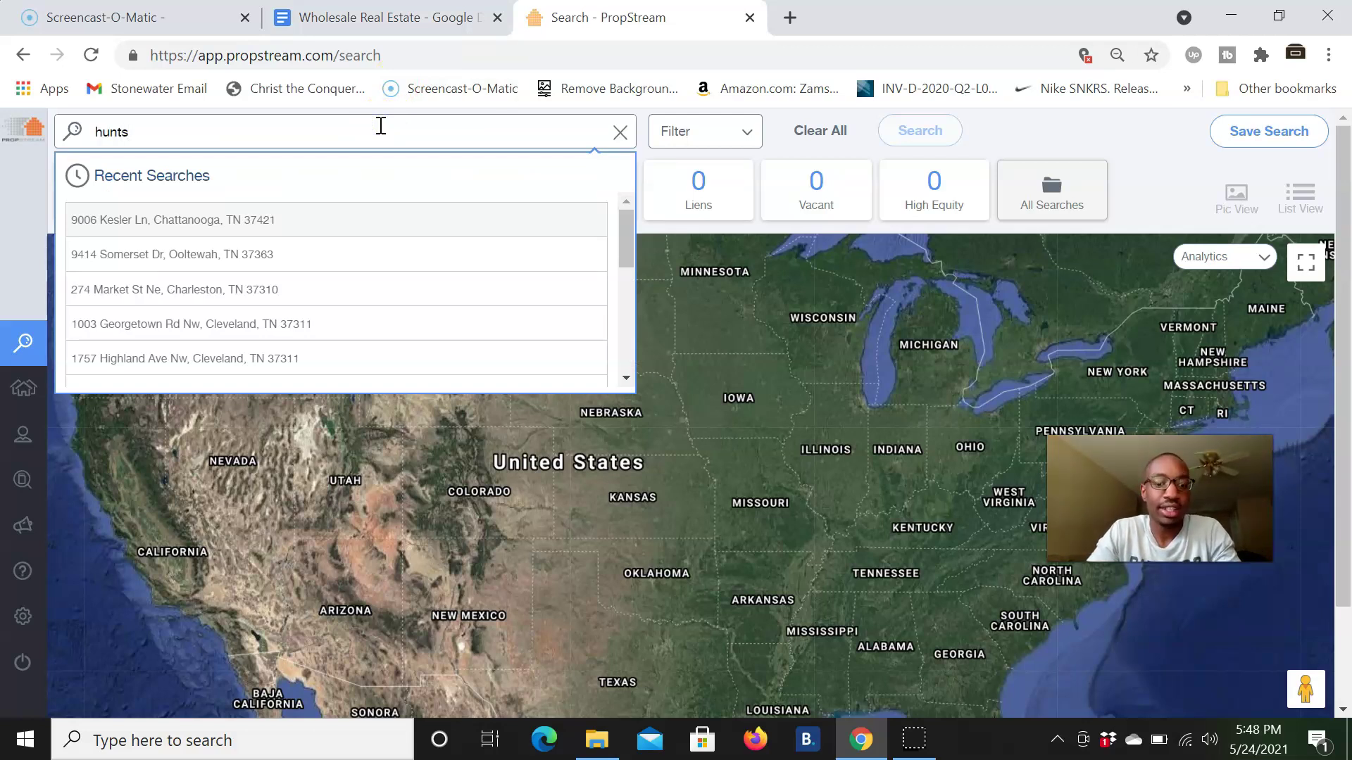
type("ville")
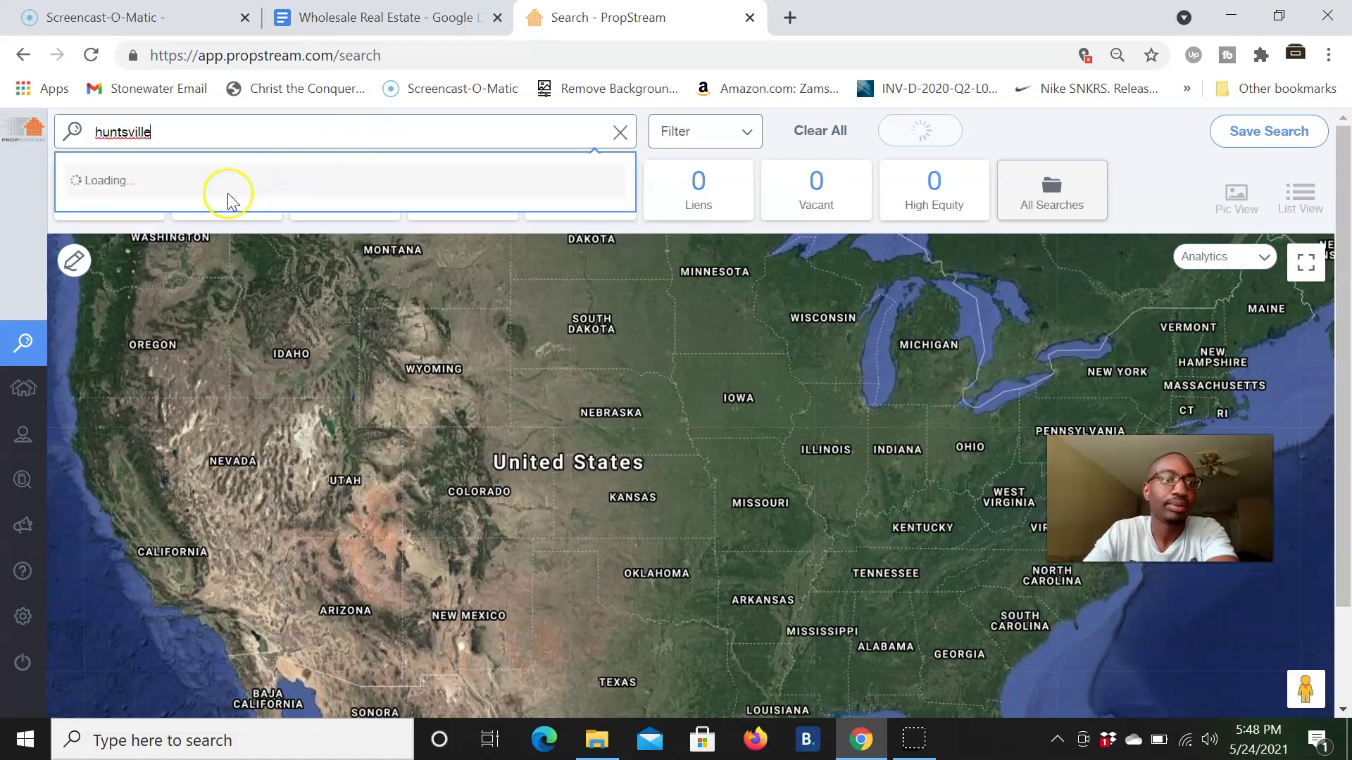
left_click(144, 194)
left_click(144, 193)
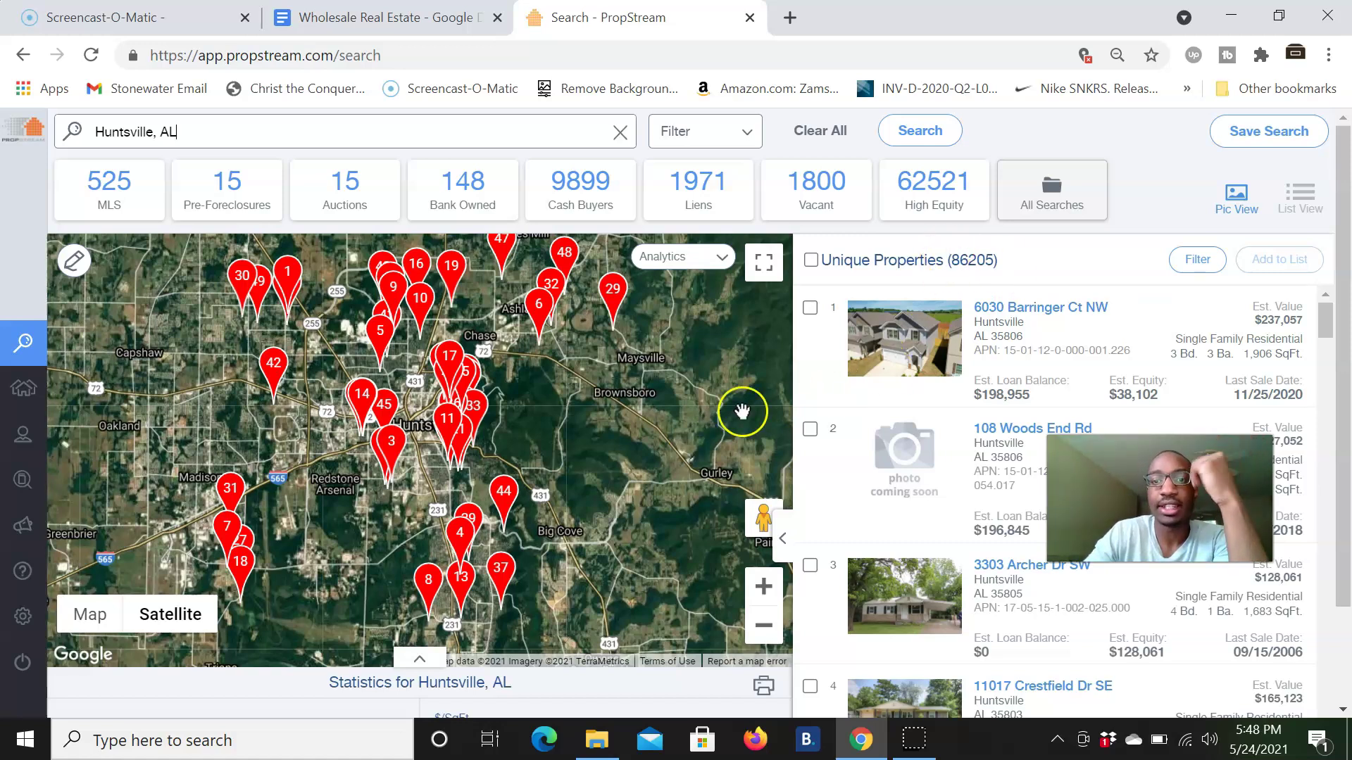
- Check the seller criteria in the Google Docs document and filter the PropStream results to a minimum estimated equity of 50%
left_click(373, 18)
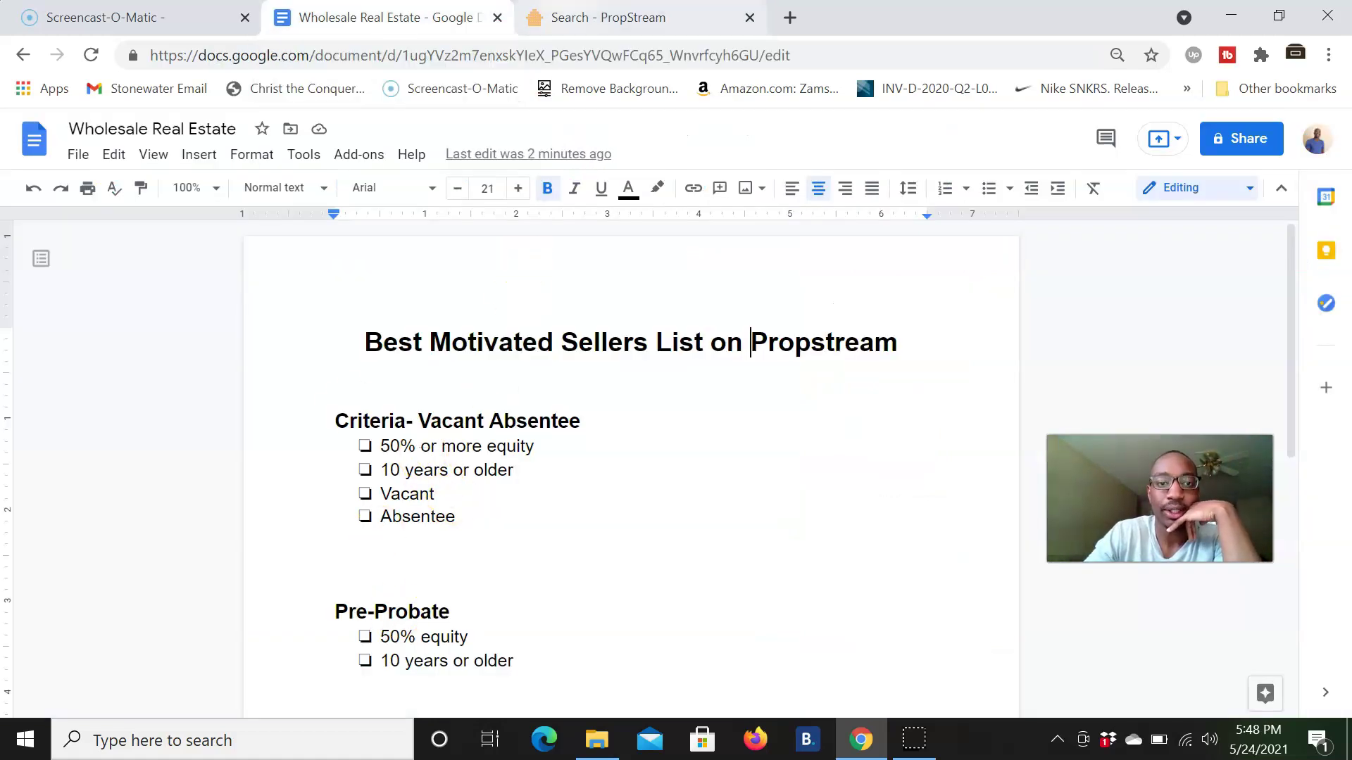
left_click(545, 17)
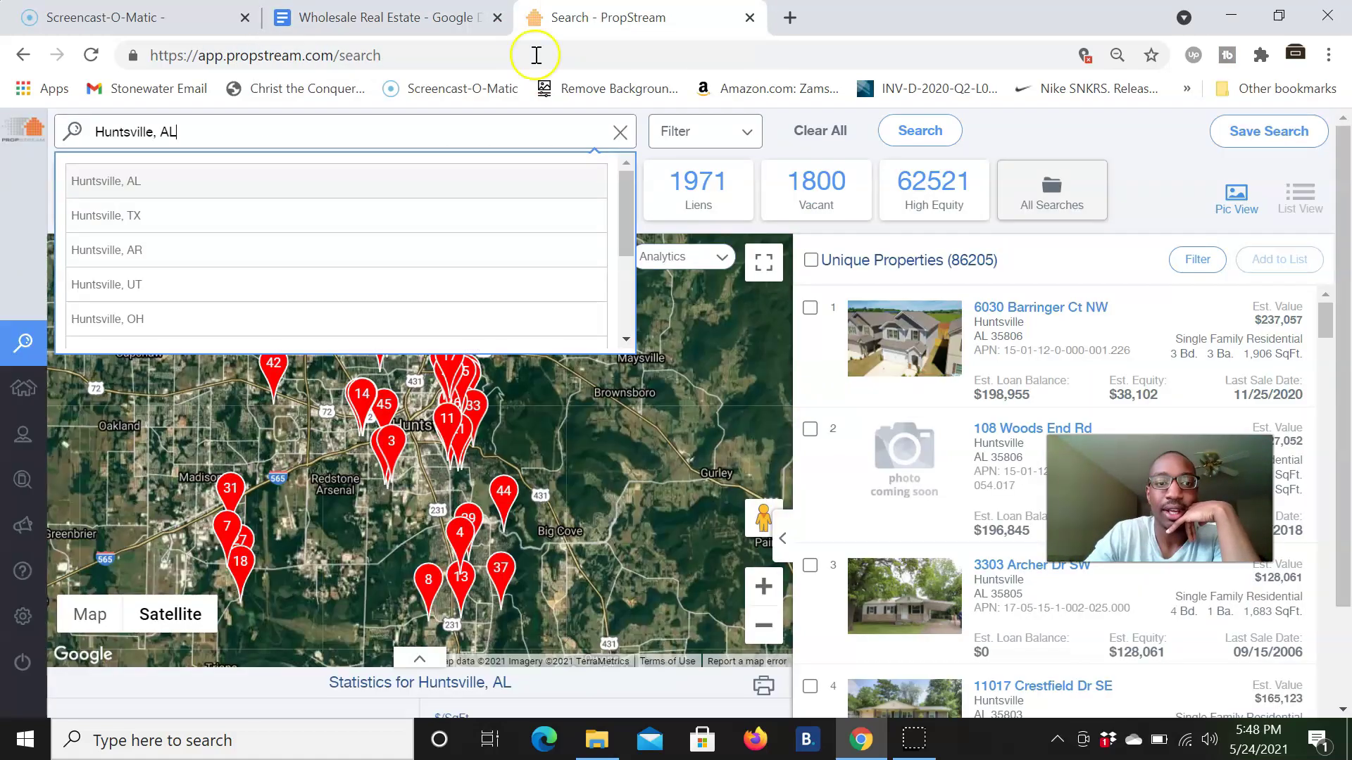
left_click(1062, 138)
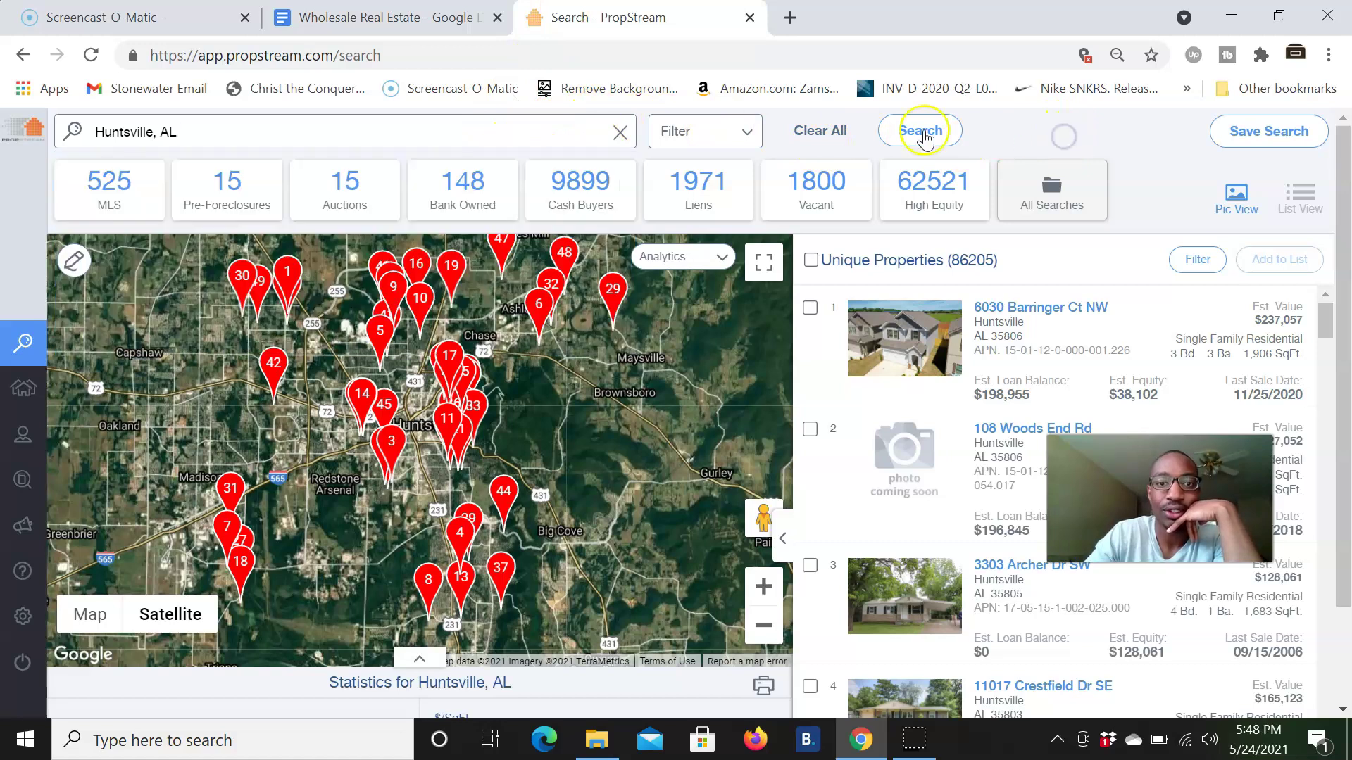
left_click(745, 133)
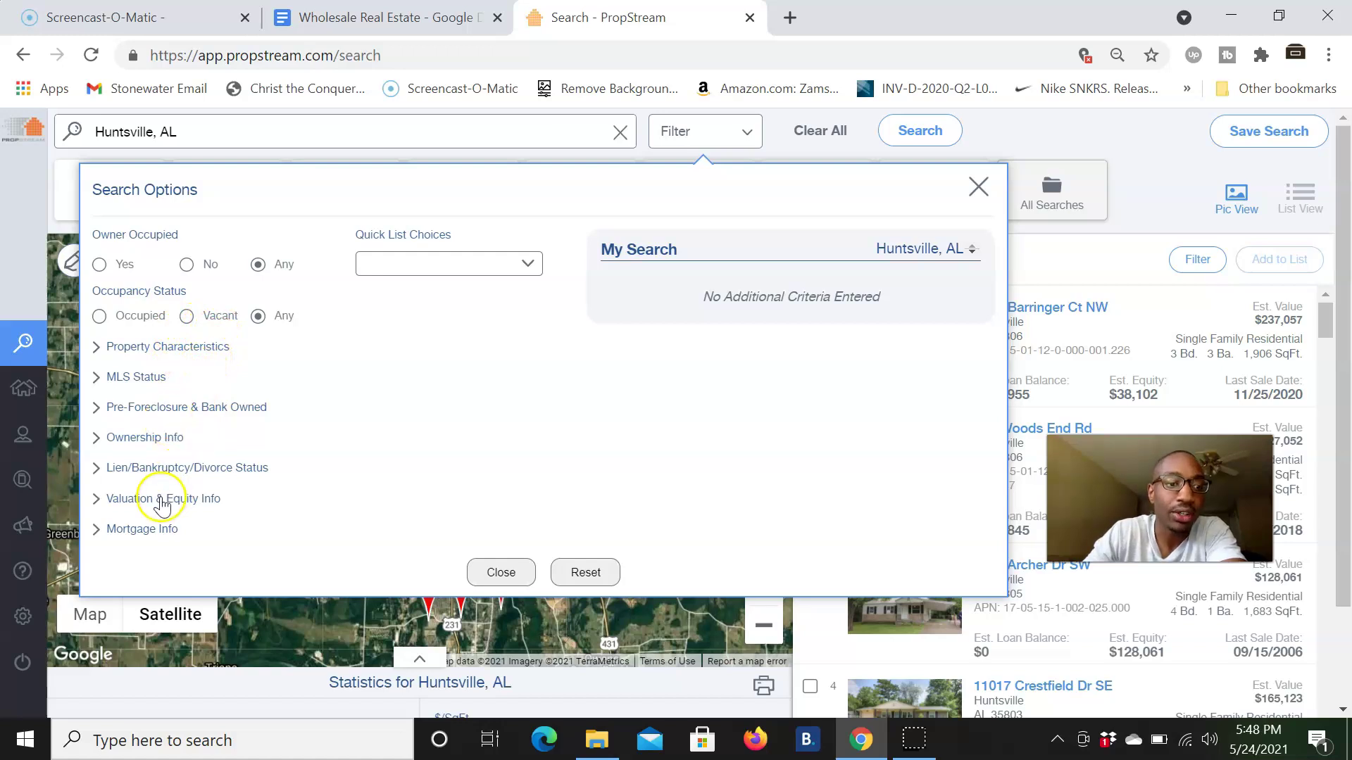
left_click(164, 498)
scroll(341, 459, "down", 2)
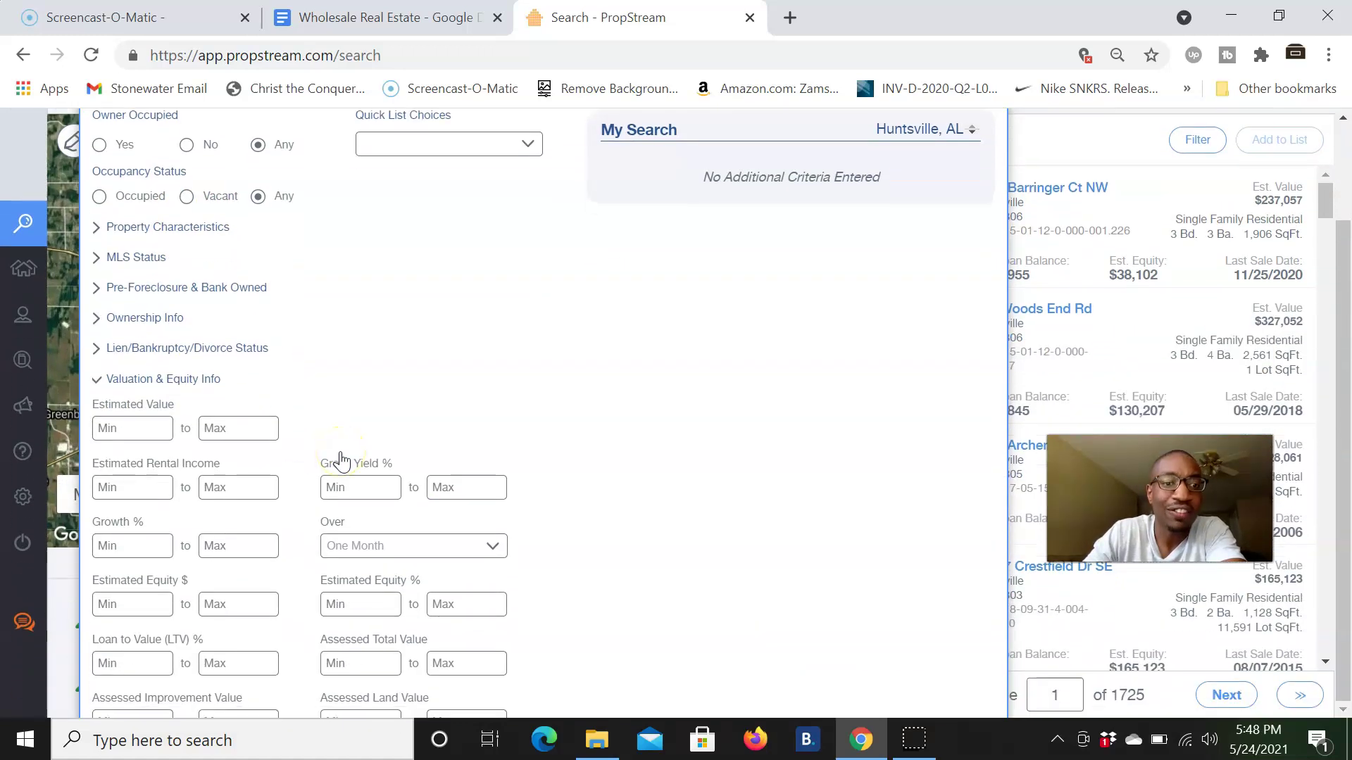
left_click(355, 604)
type("50")
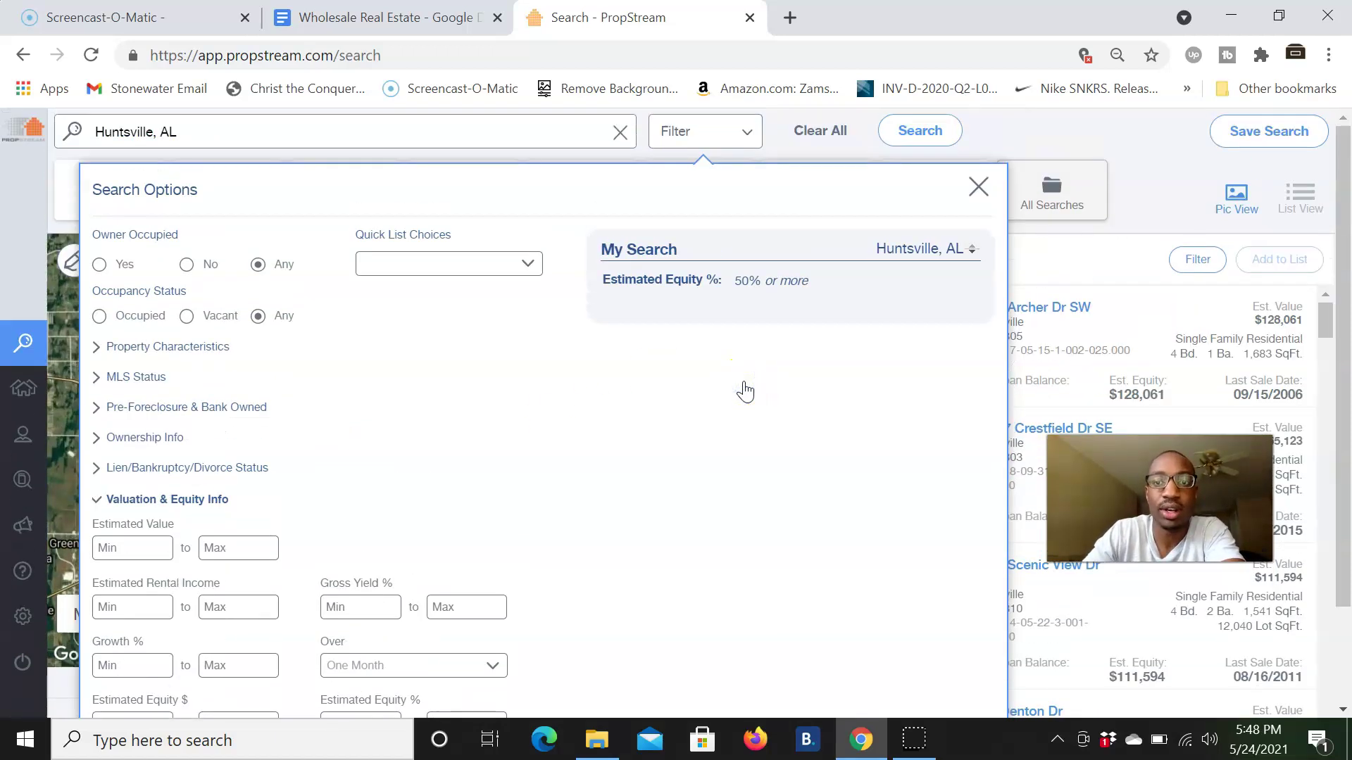
left_click(979, 189)
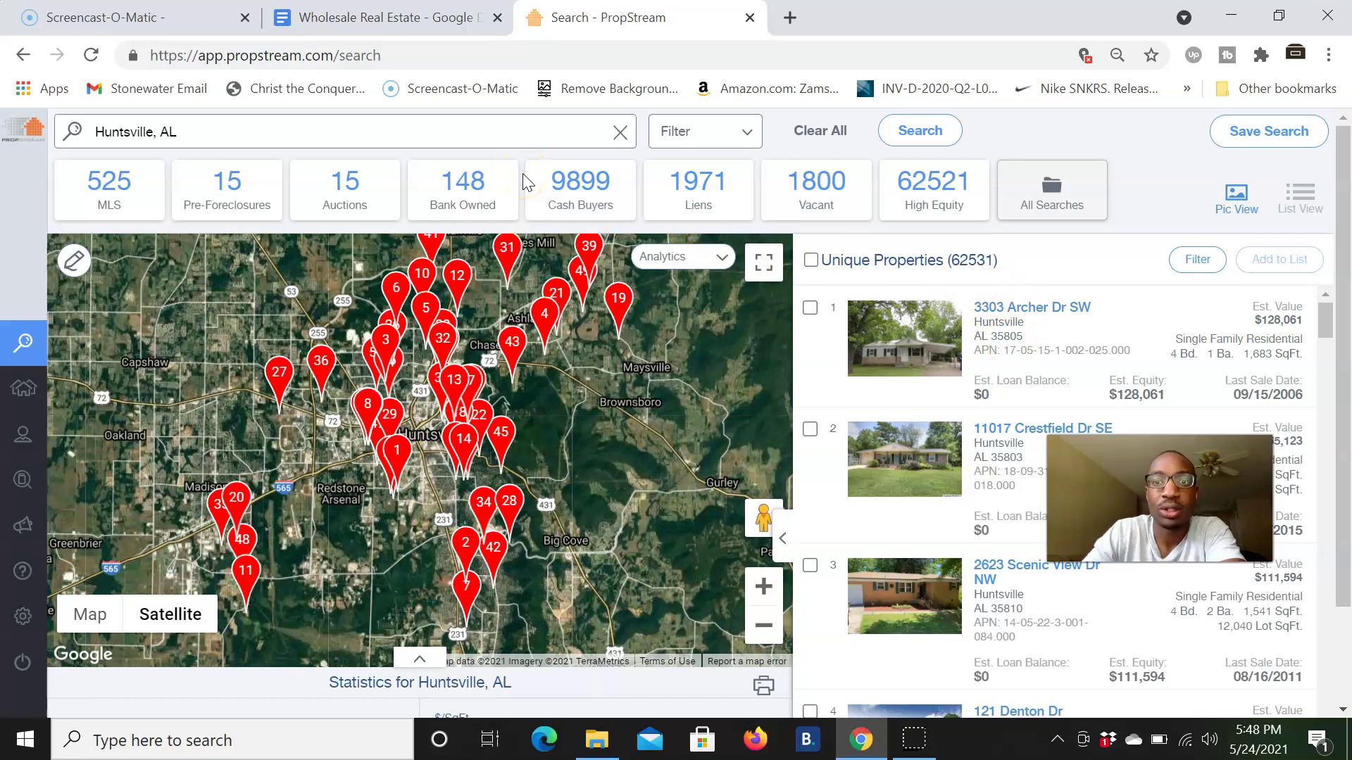
- Consult the criteria document again and filter the PropStream results to a minimum of 10 years of ownership
left_click(345, 21)
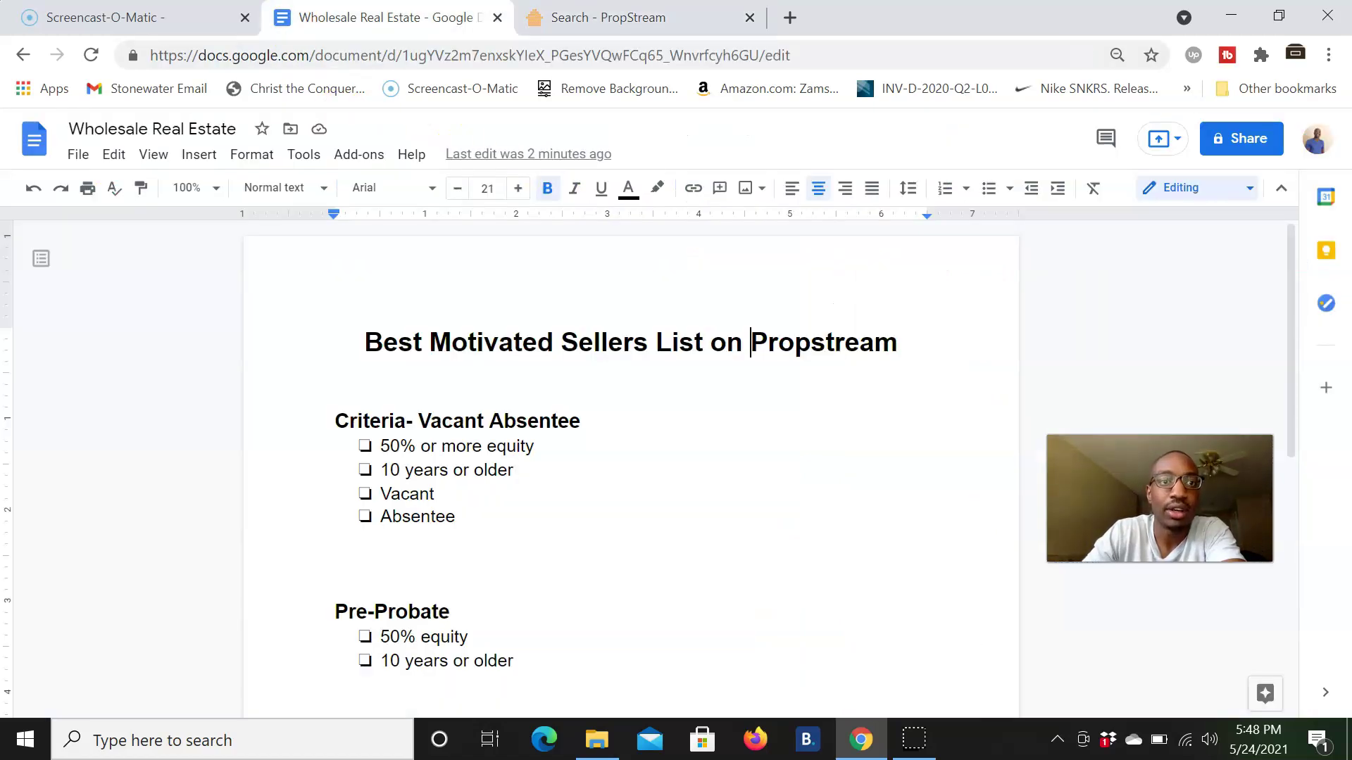
left_click(661, 16)
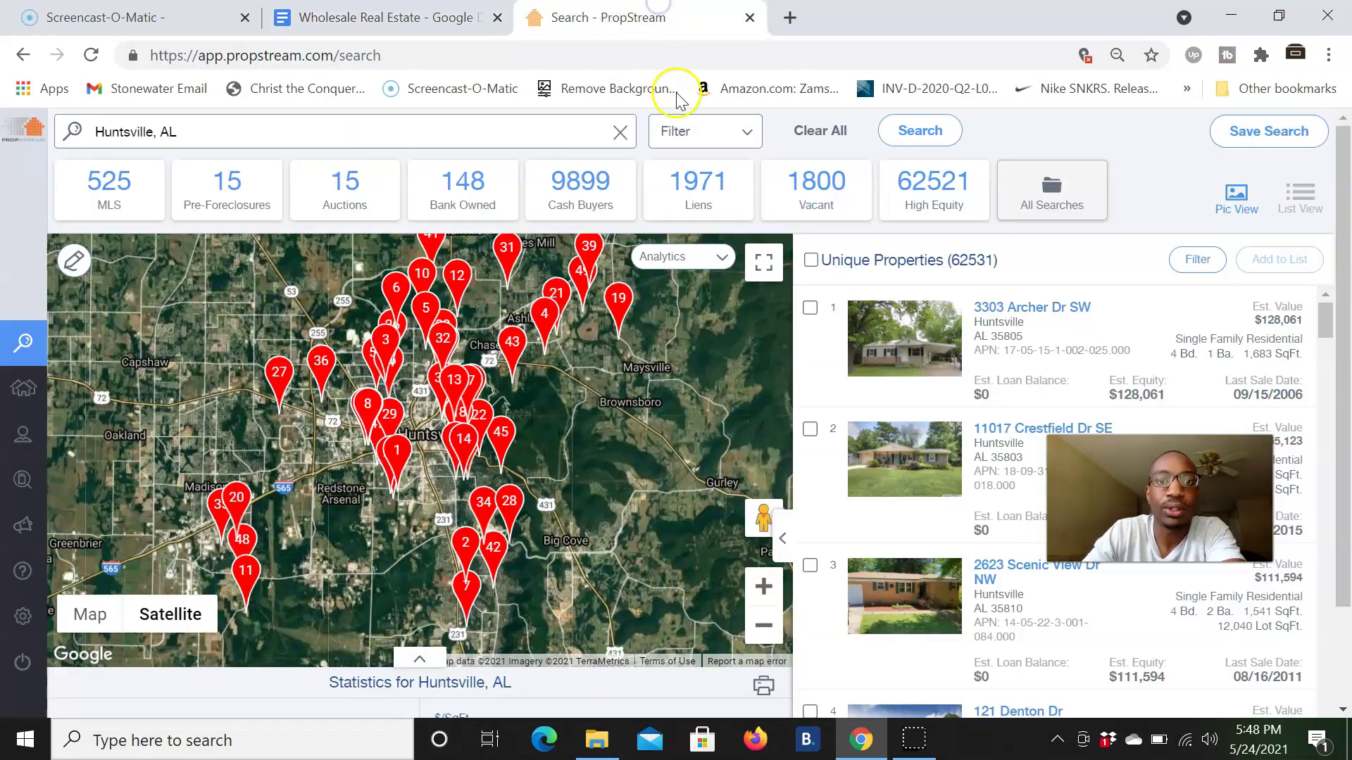
left_click(696, 141)
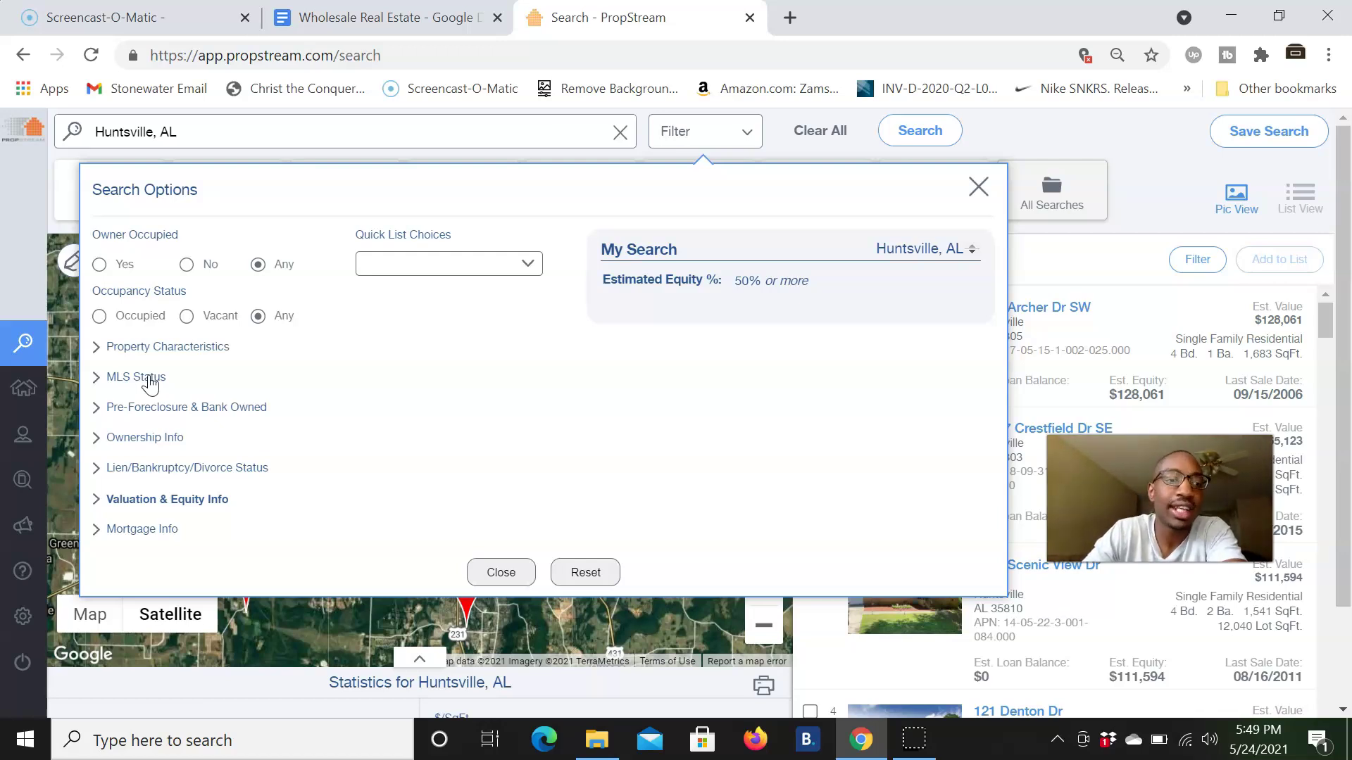
left_click(150, 438)
left_click(154, 484)
type("1")
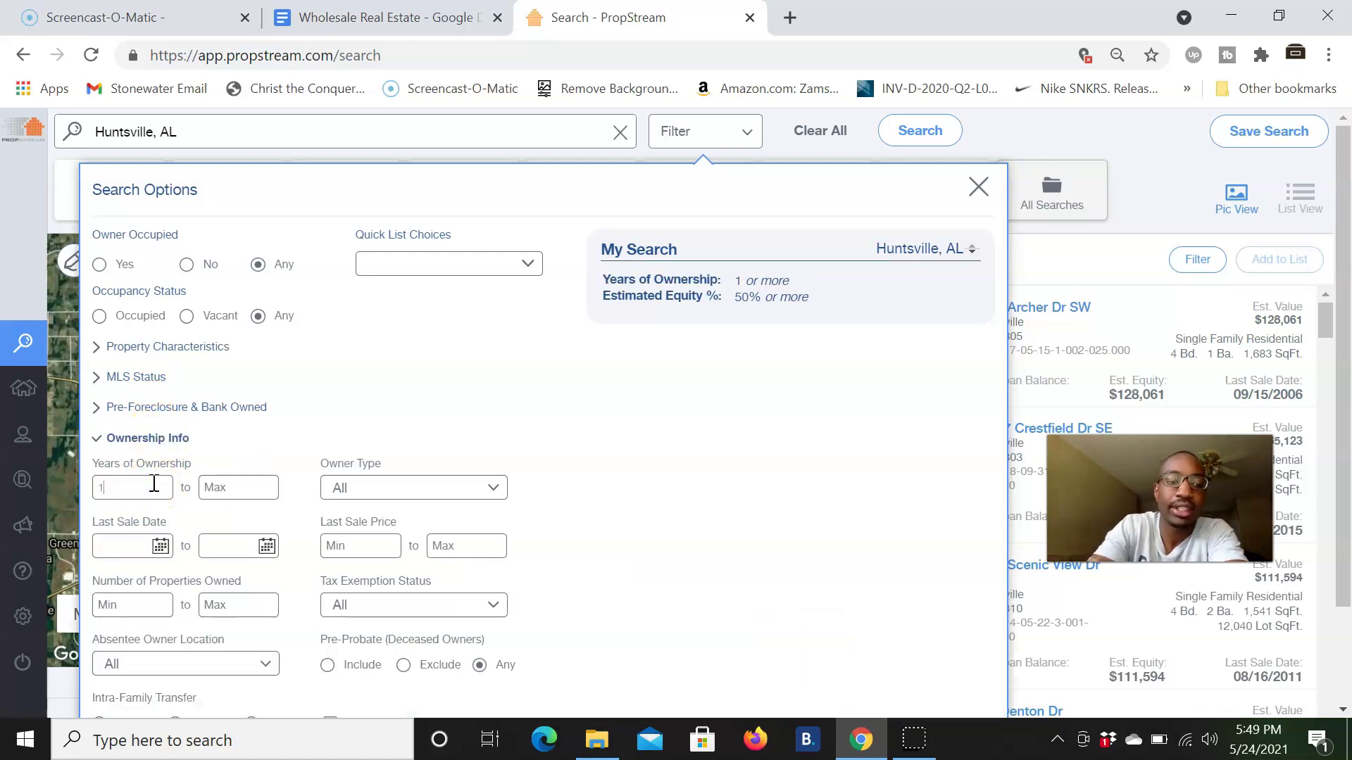
type("0")
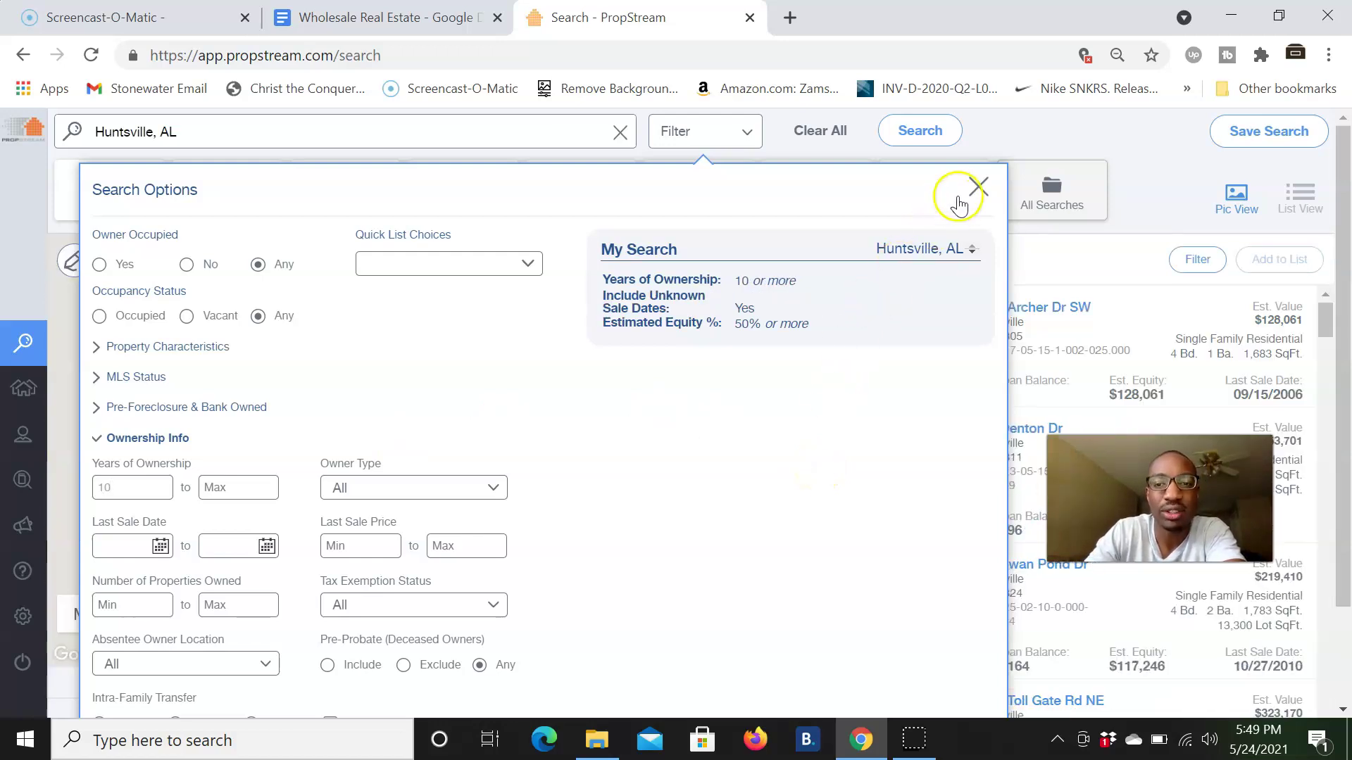
left_click(978, 187)
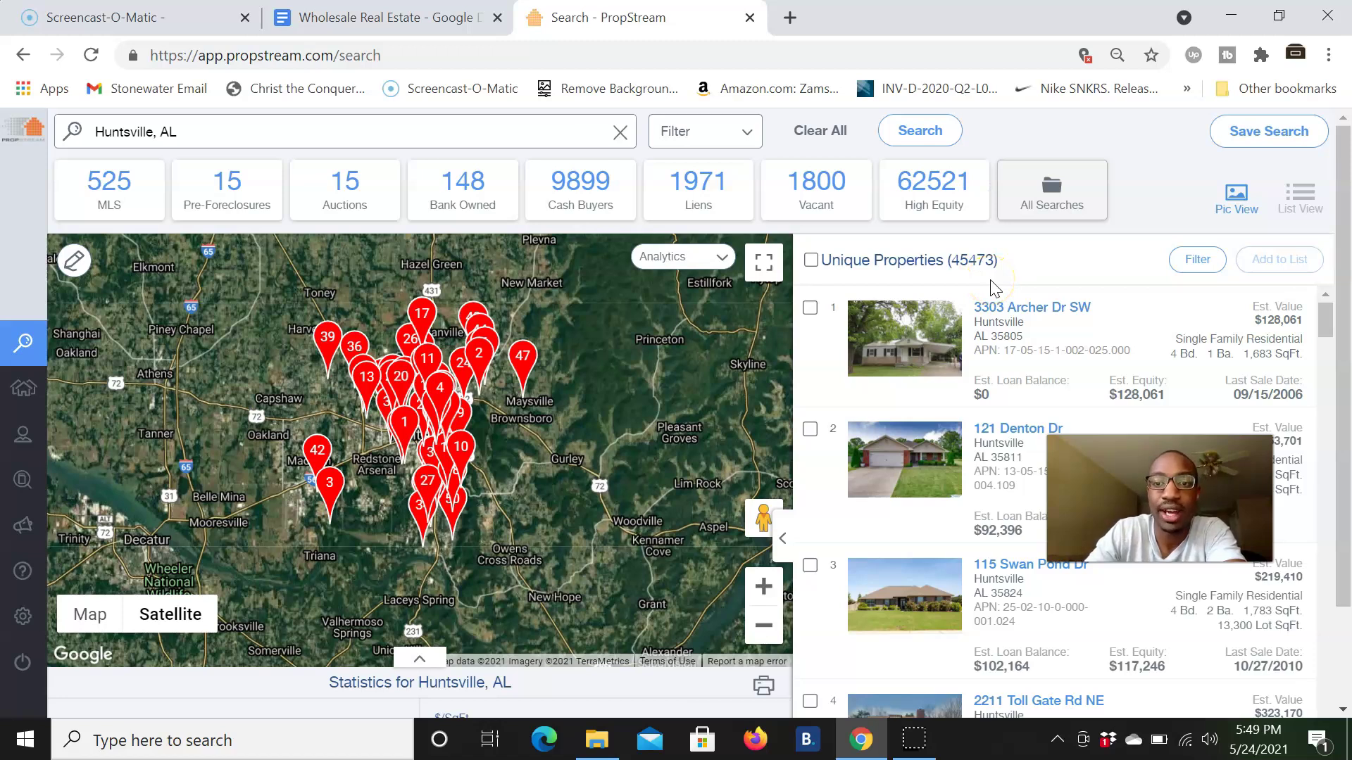
- Review the criteria document and the quick list choices, and set the PropStream owner occupied filter to No
left_click(468, 114)
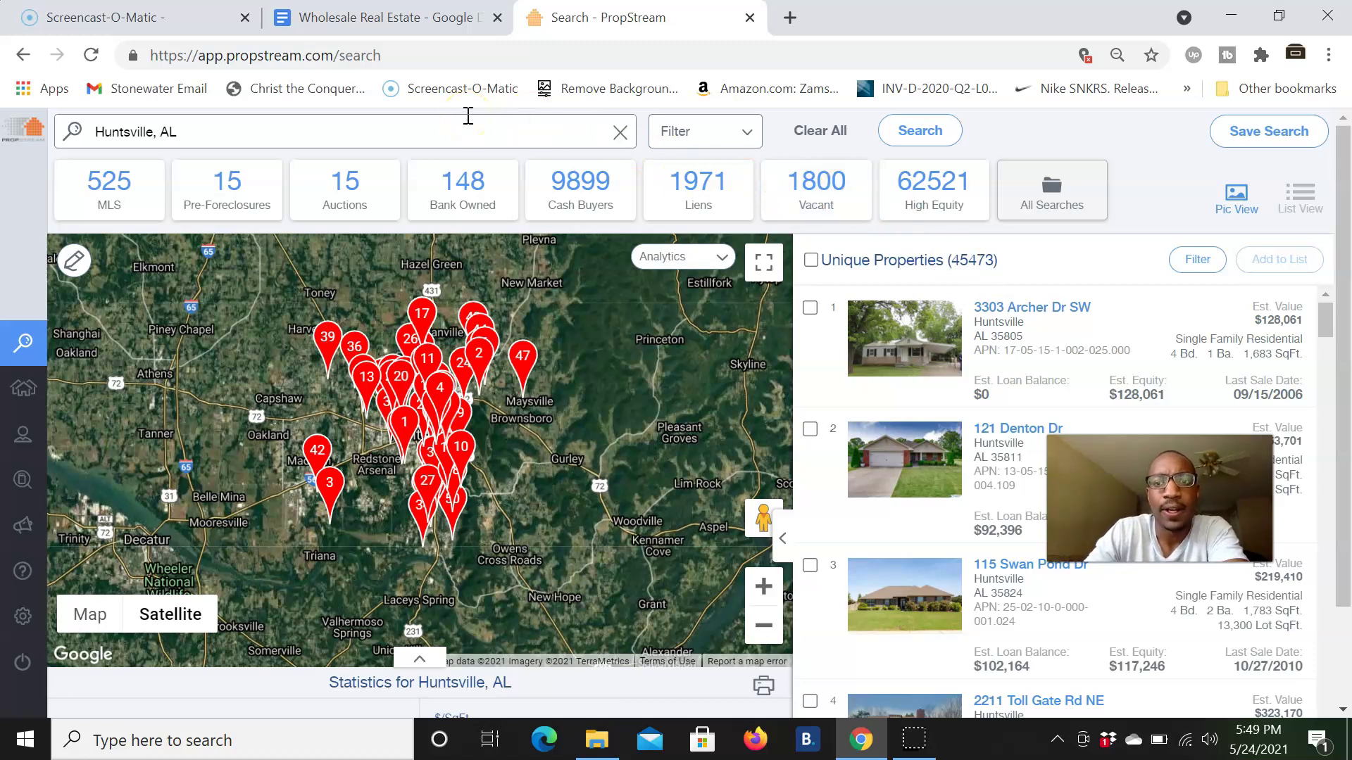
left_click(380, 18)
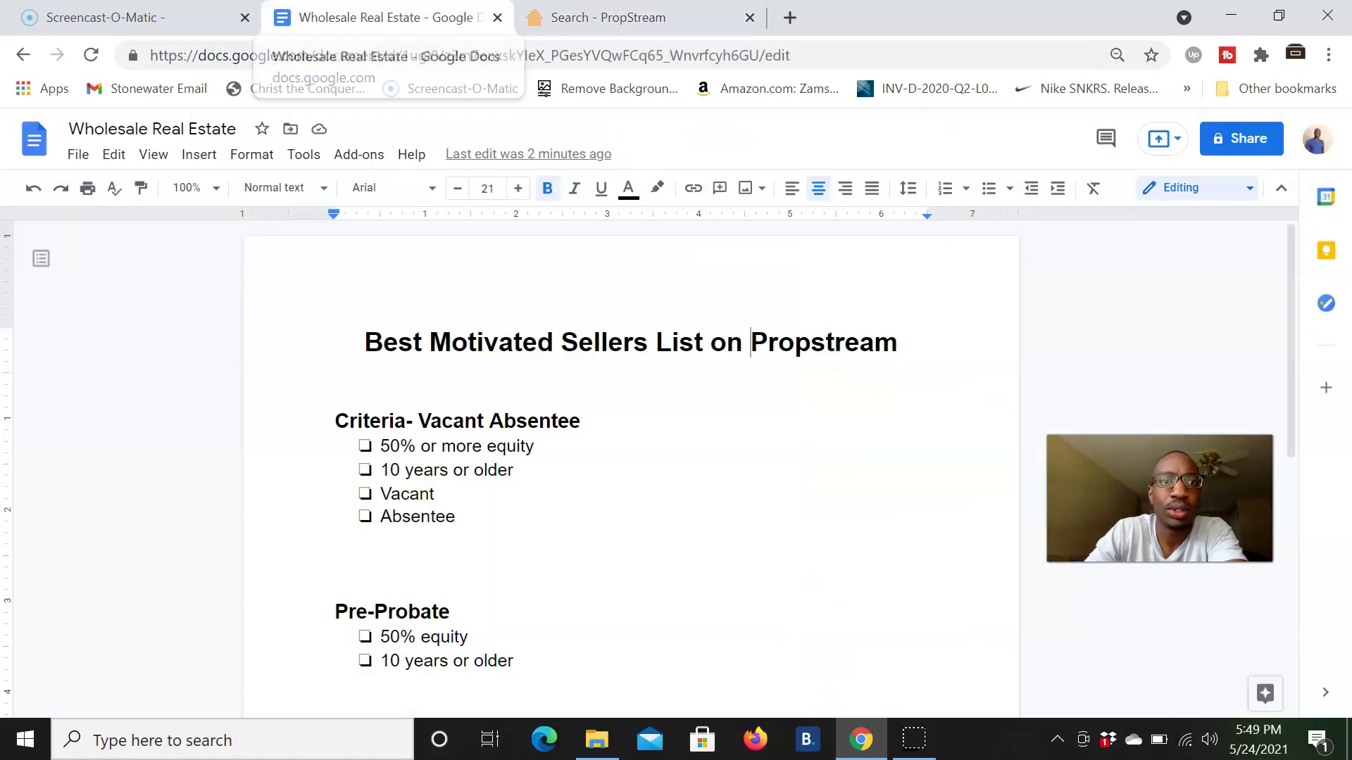
left_click(605, 18)
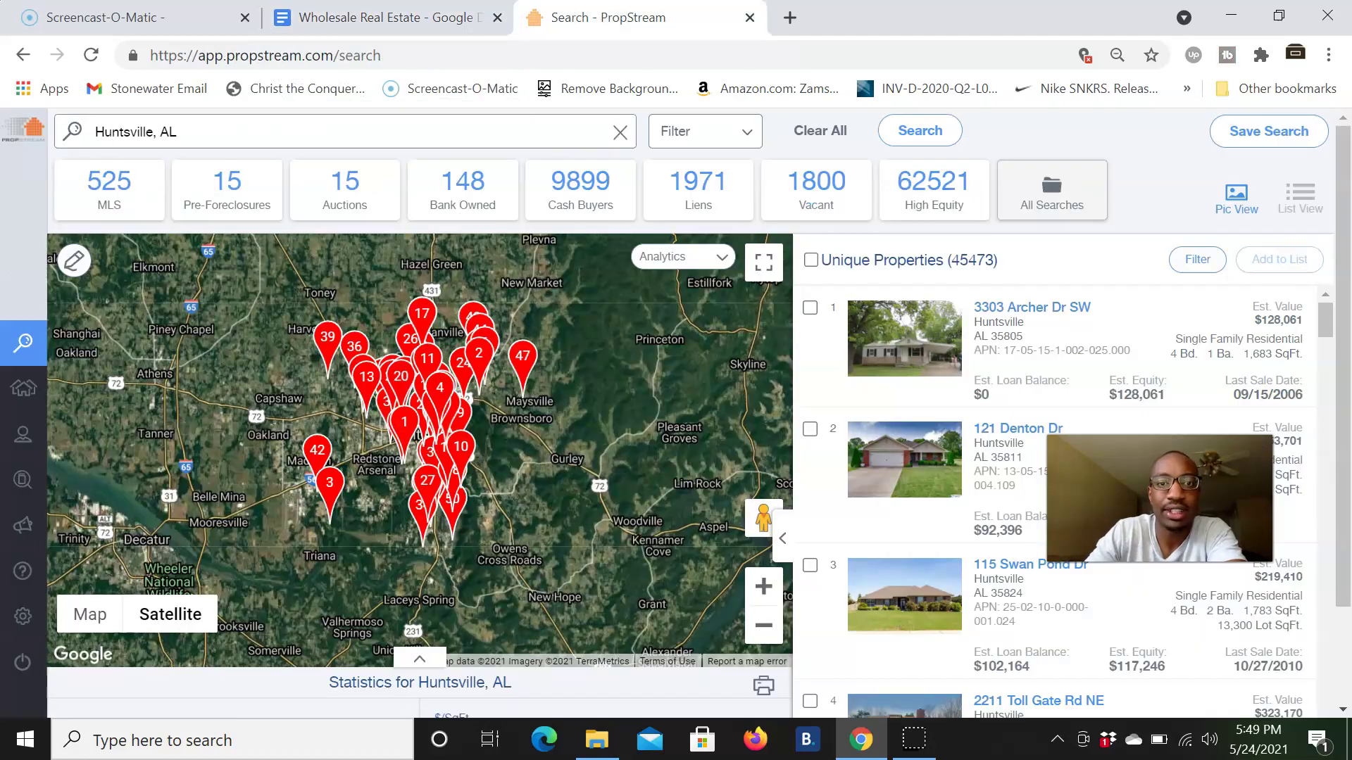
left_click(728, 139)
left_click(570, 332)
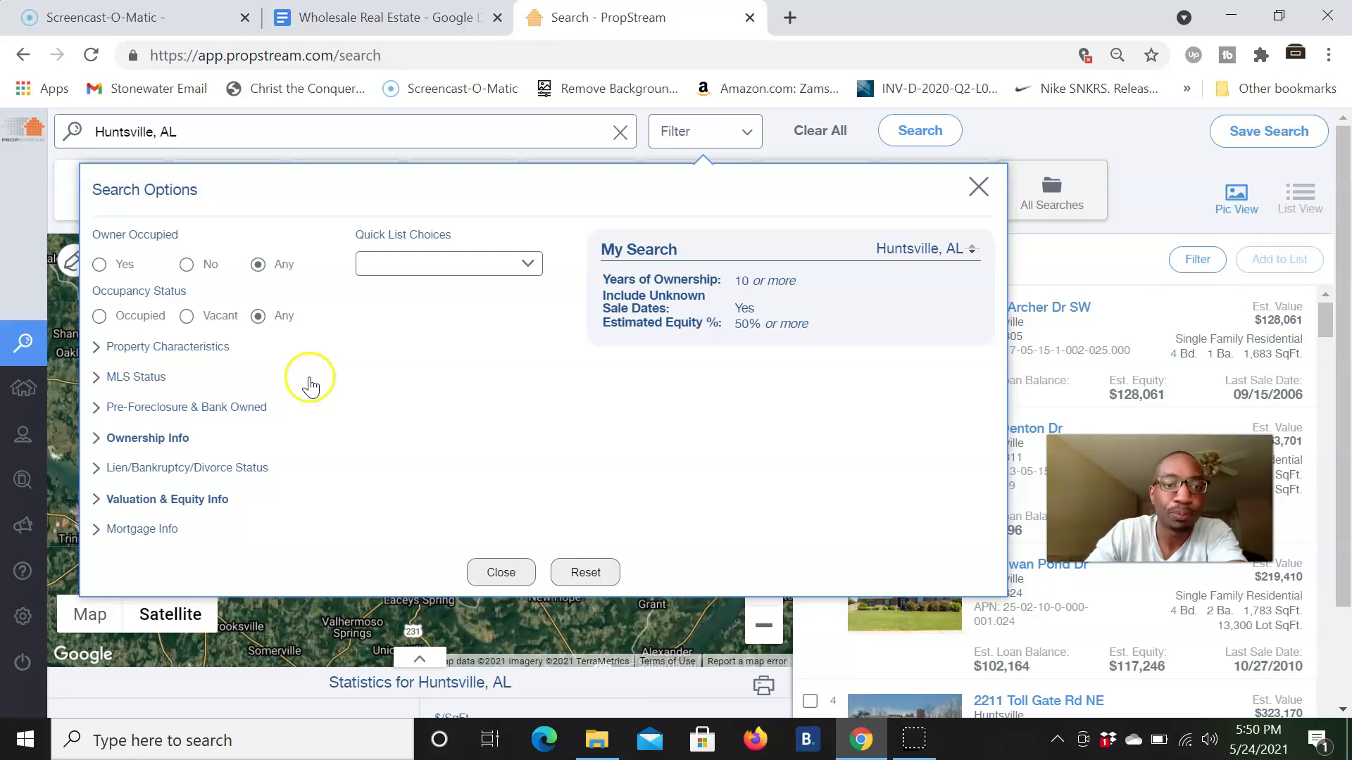
left_click(505, 266)
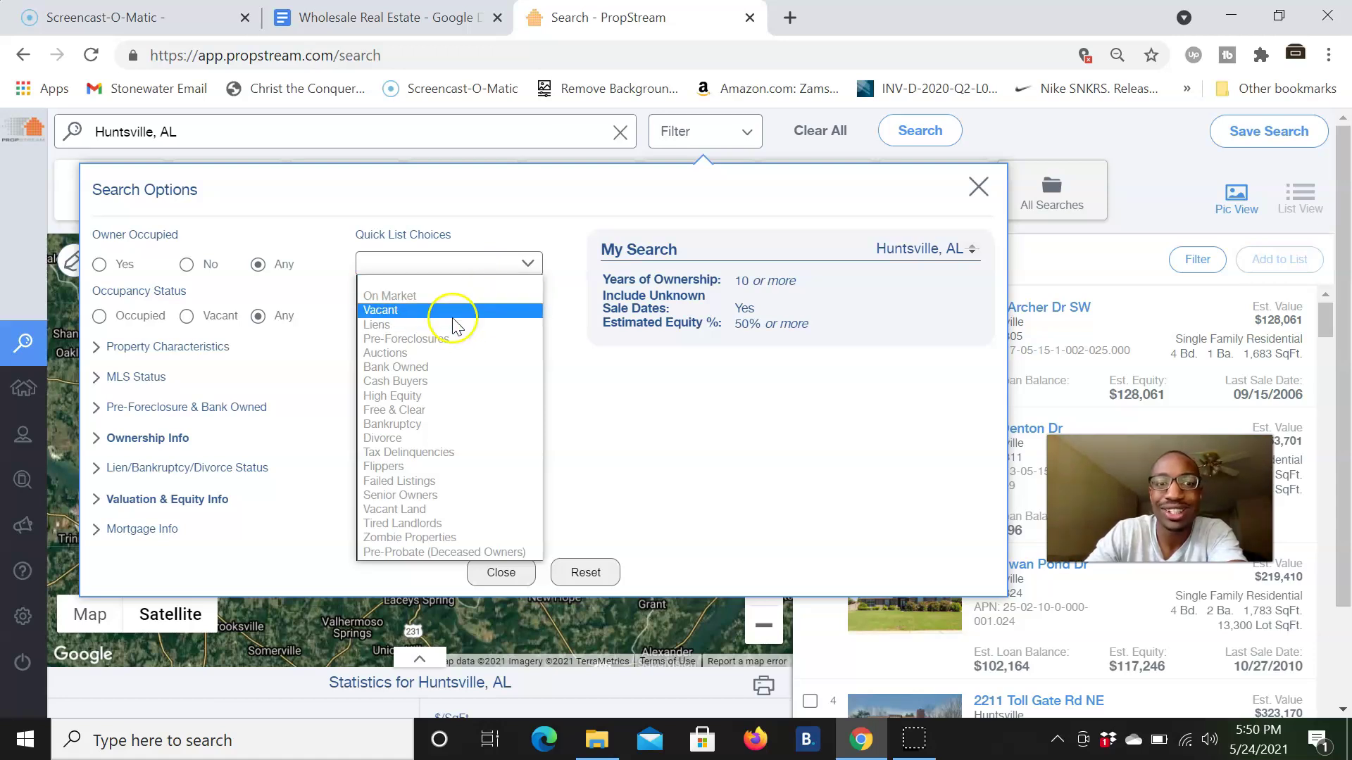
left_click(623, 418)
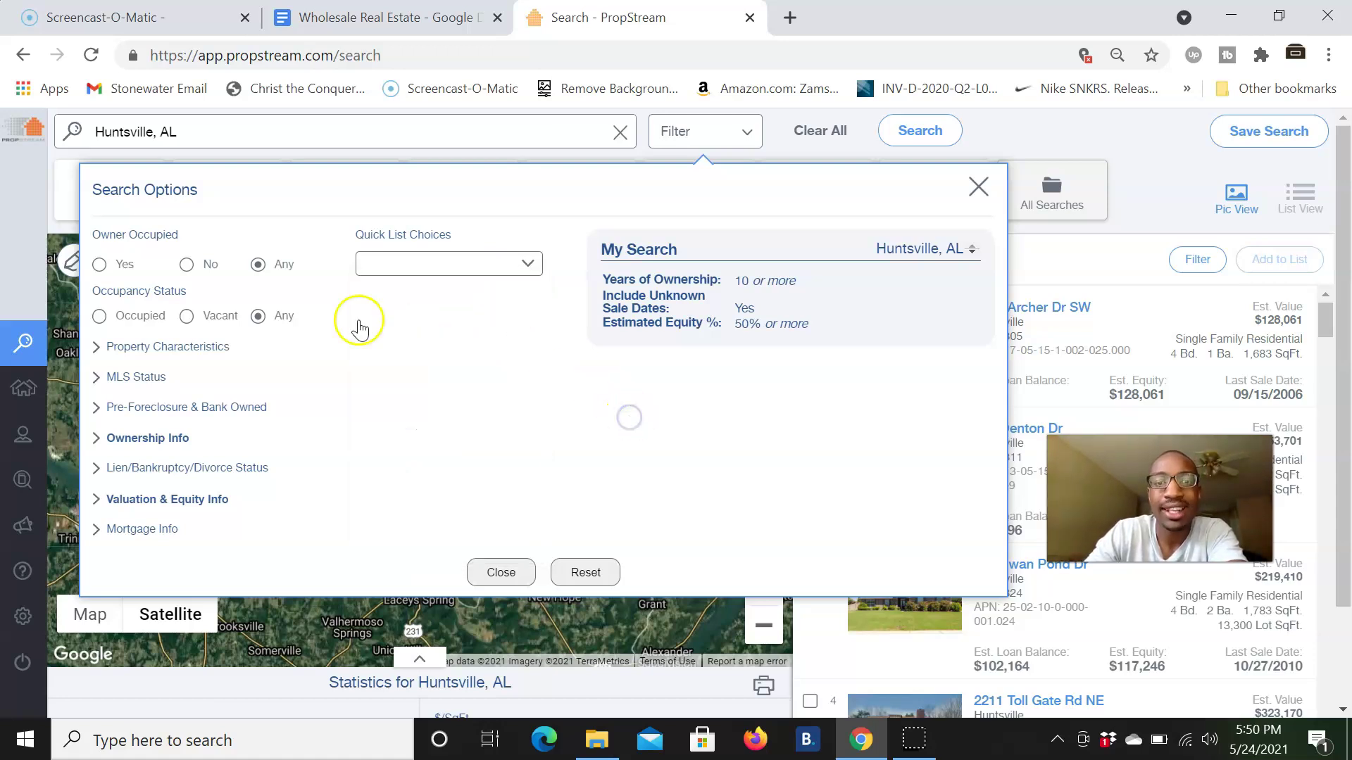
left_click(186, 266)
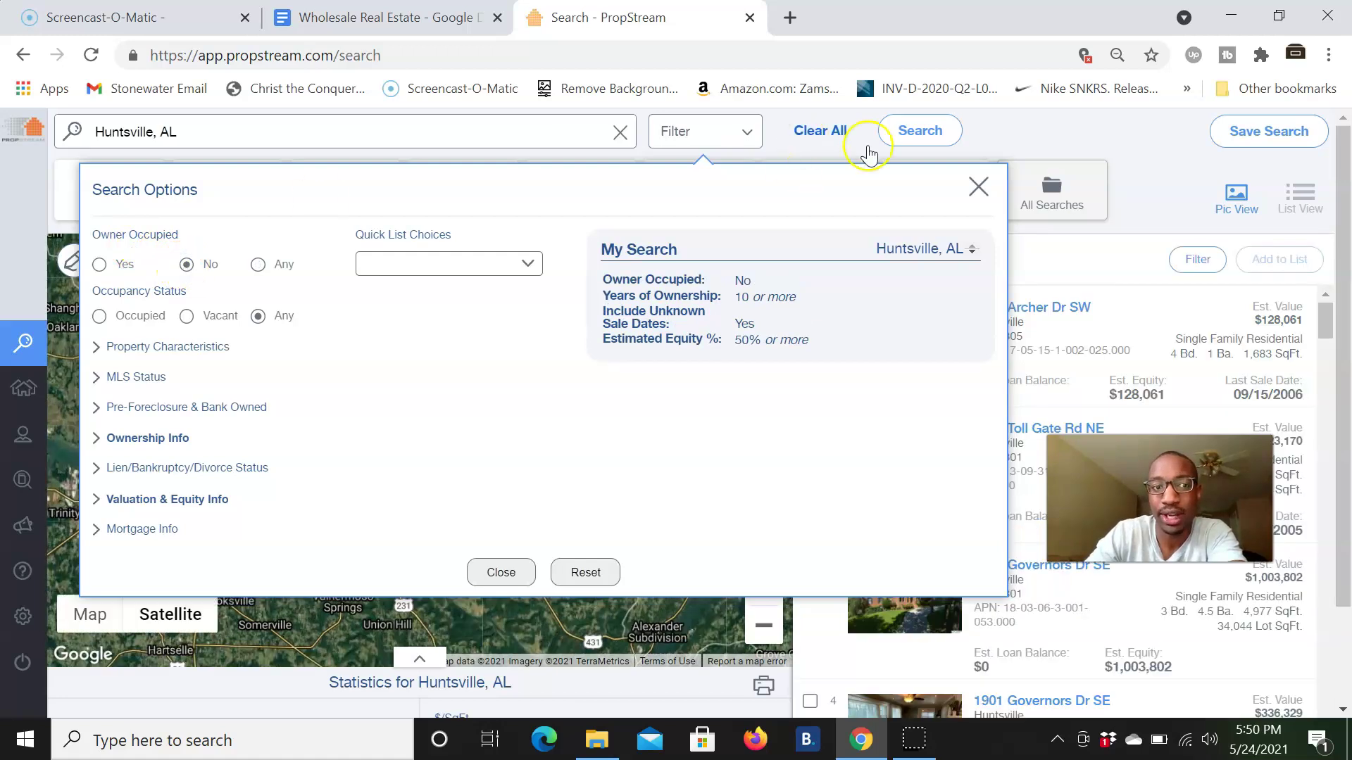
left_click(978, 187)
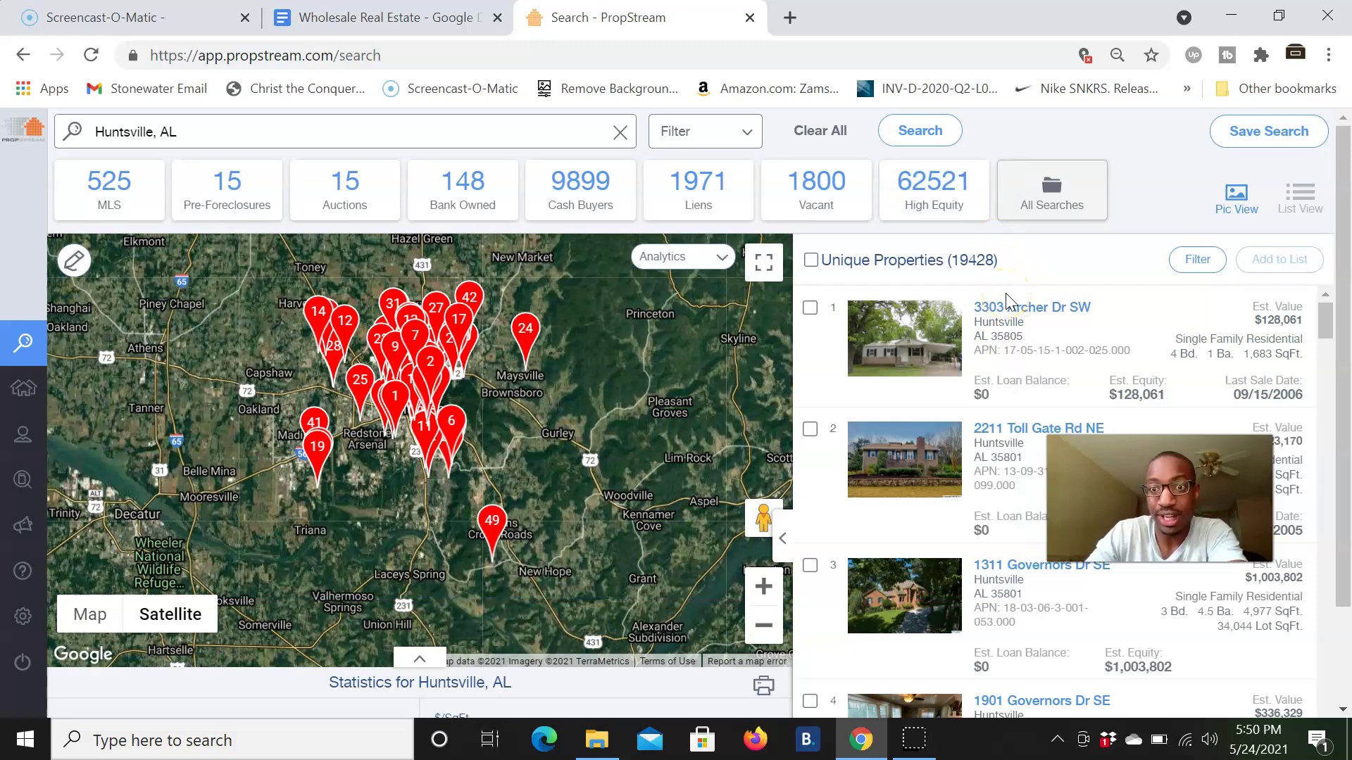
- Set the occupancy status filter to Vacant and close the search options
left_click(730, 134)
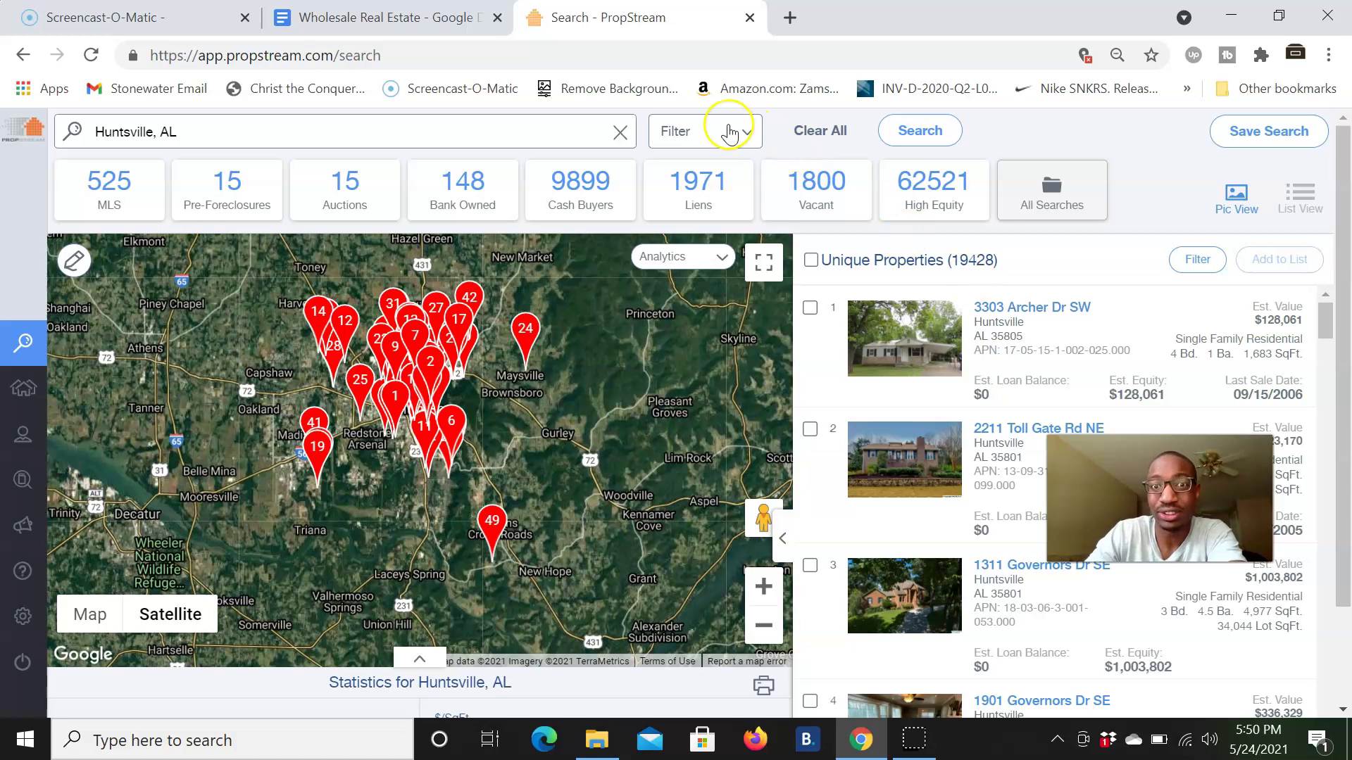
left_click(730, 132)
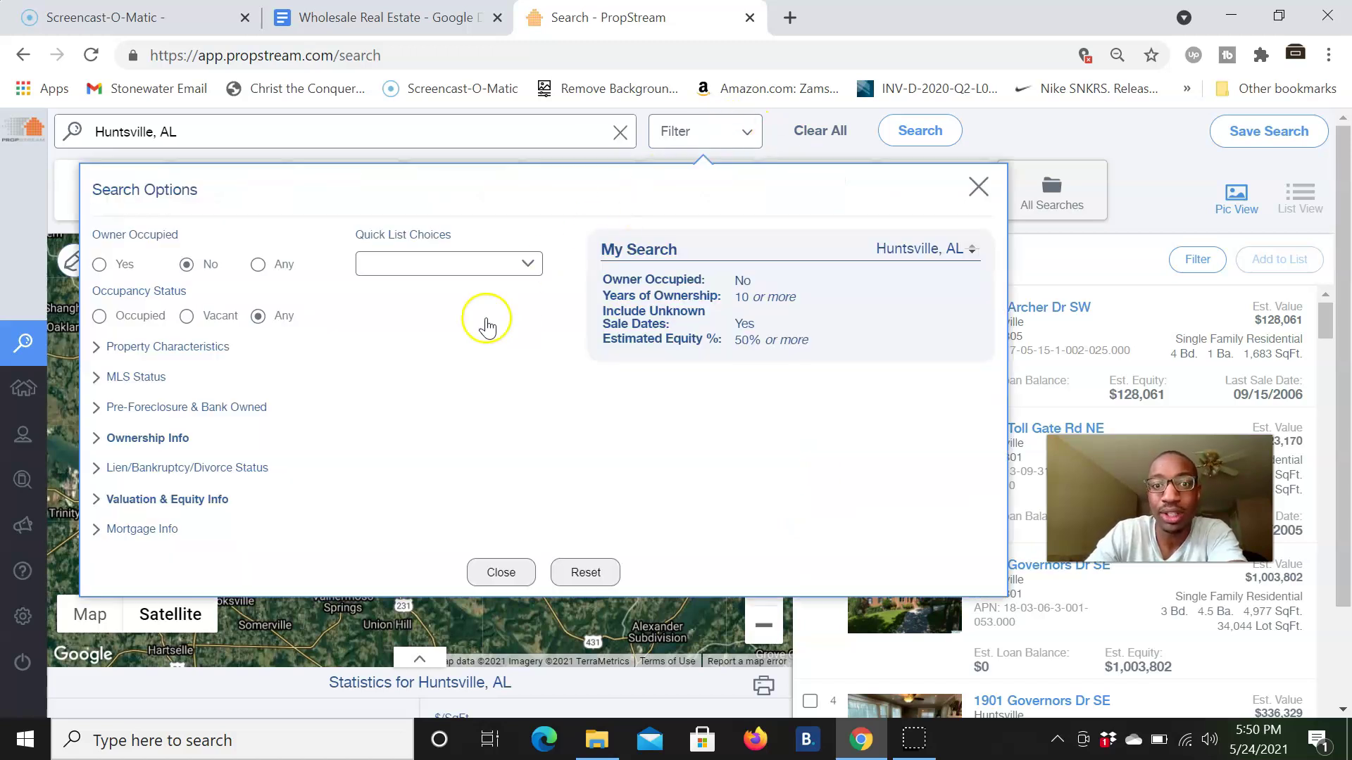
left_click(188, 316)
left_click(977, 186)
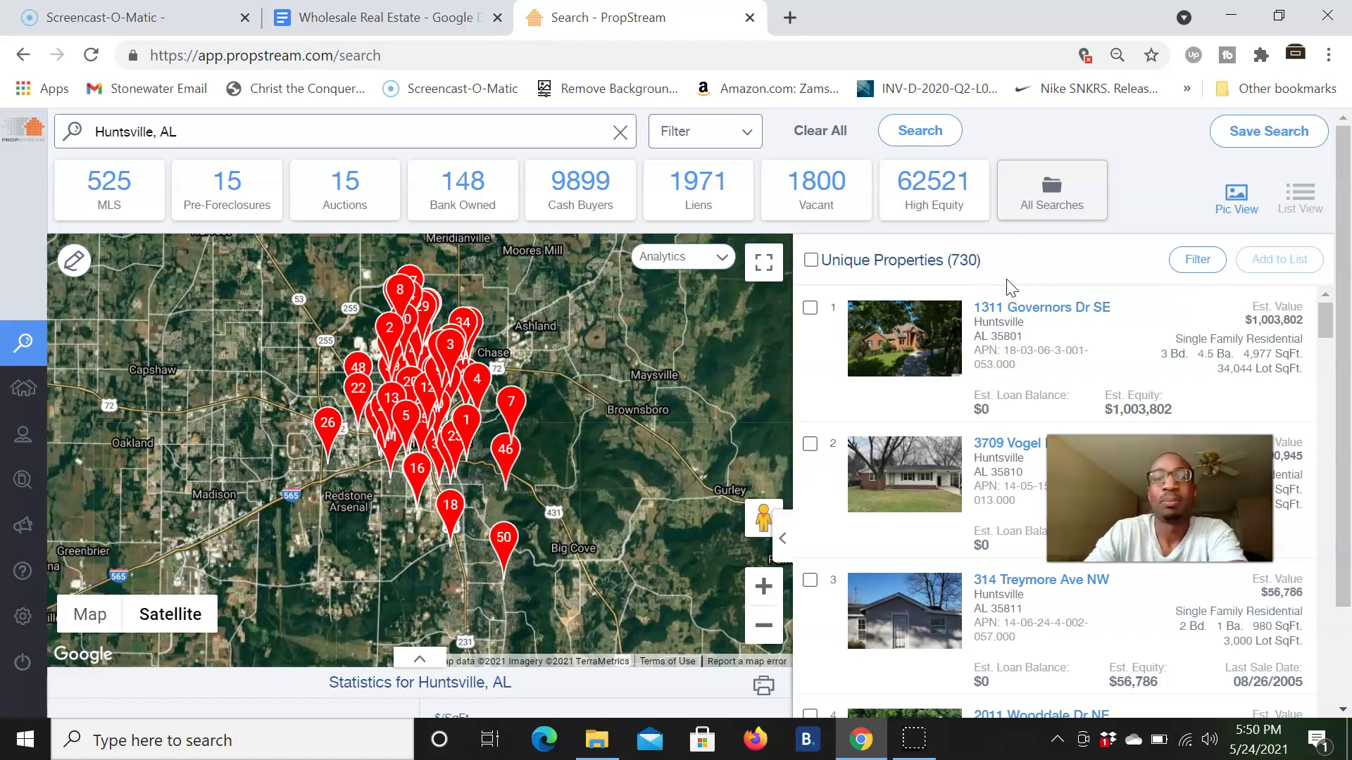
- Reset the owner occupied and occupancy status filters to Any, and choose Vacant as the quick list
left_click(711, 137)
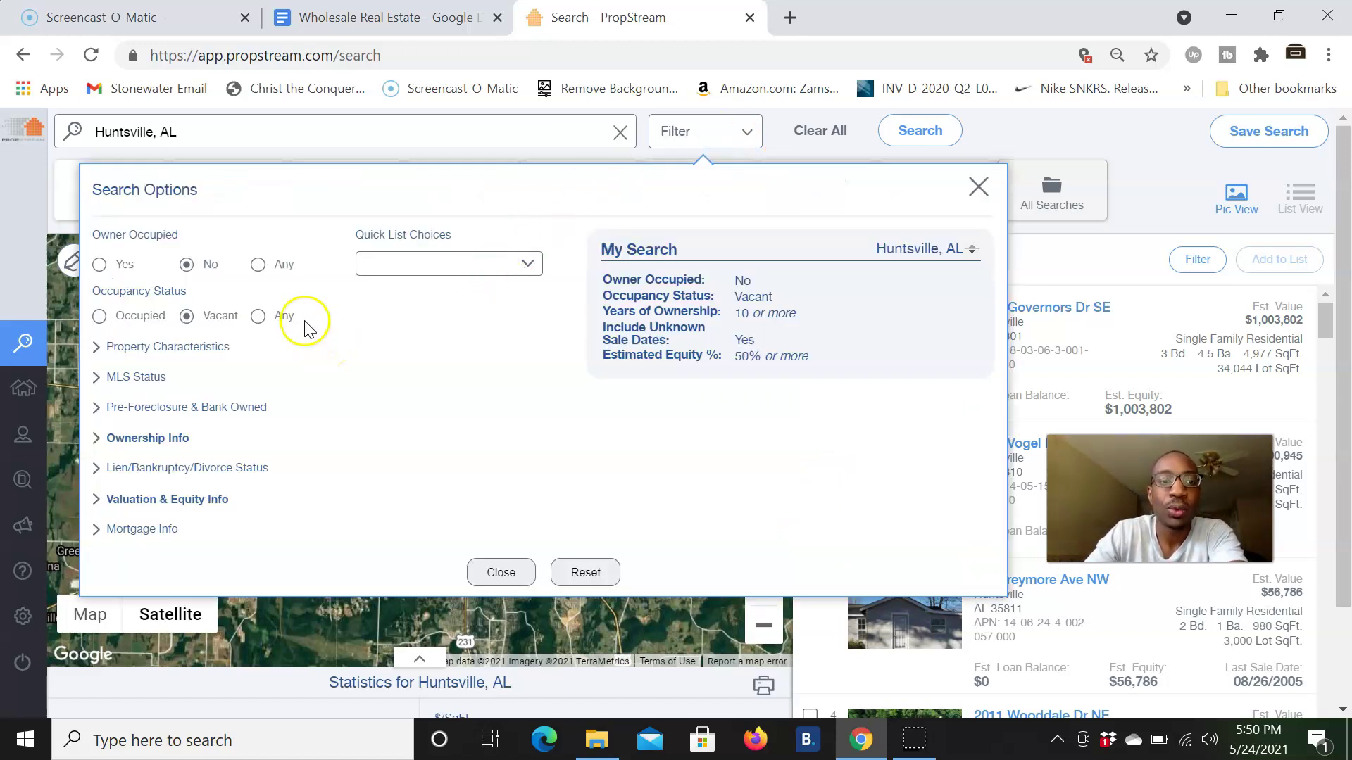
left_click(258, 265)
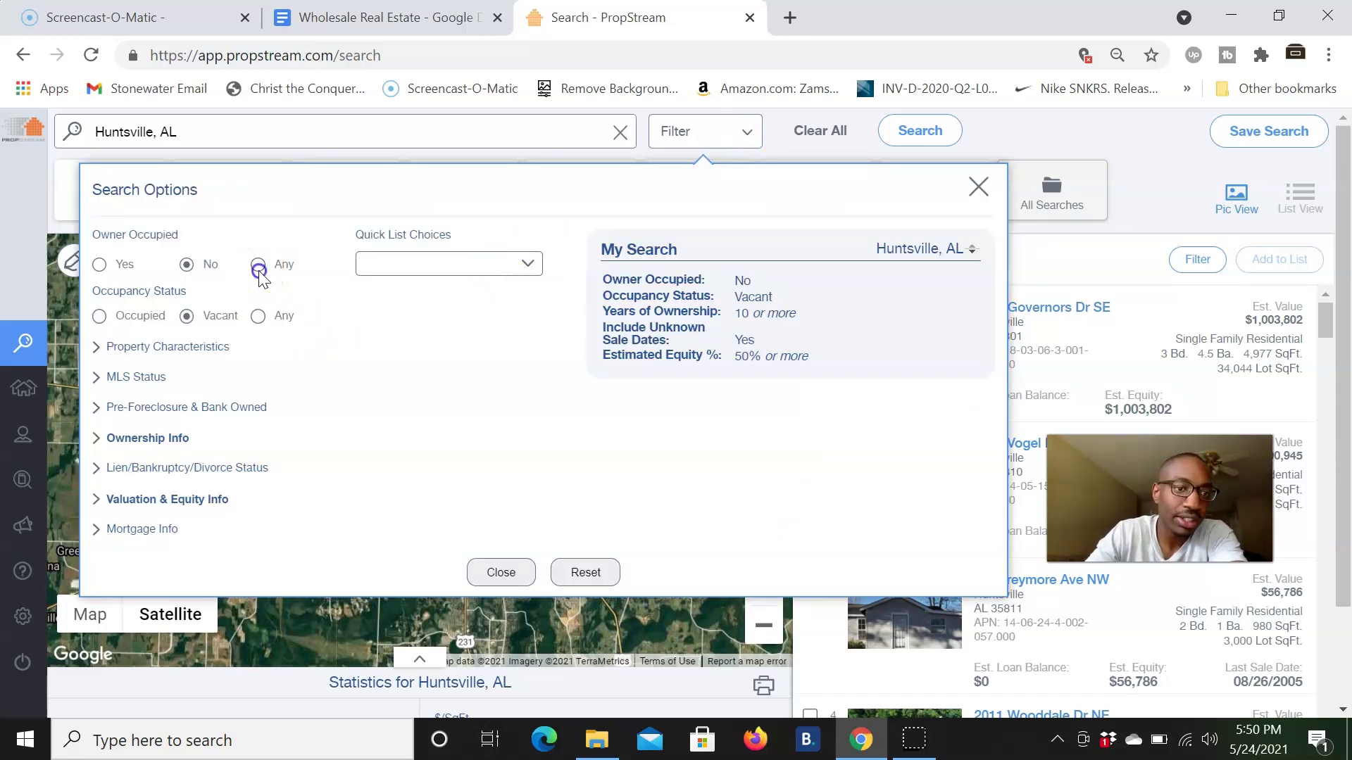
left_click(258, 316)
left_click(424, 265)
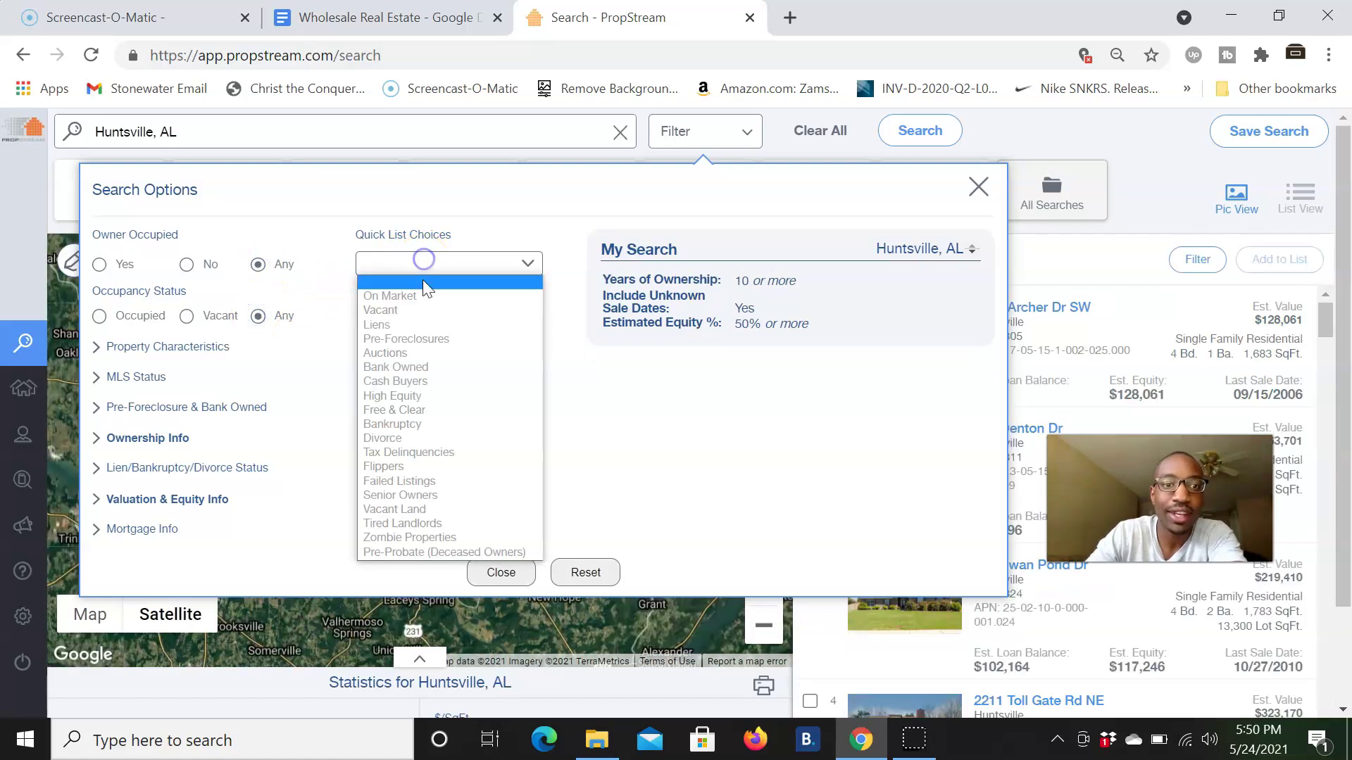
left_click(417, 310)
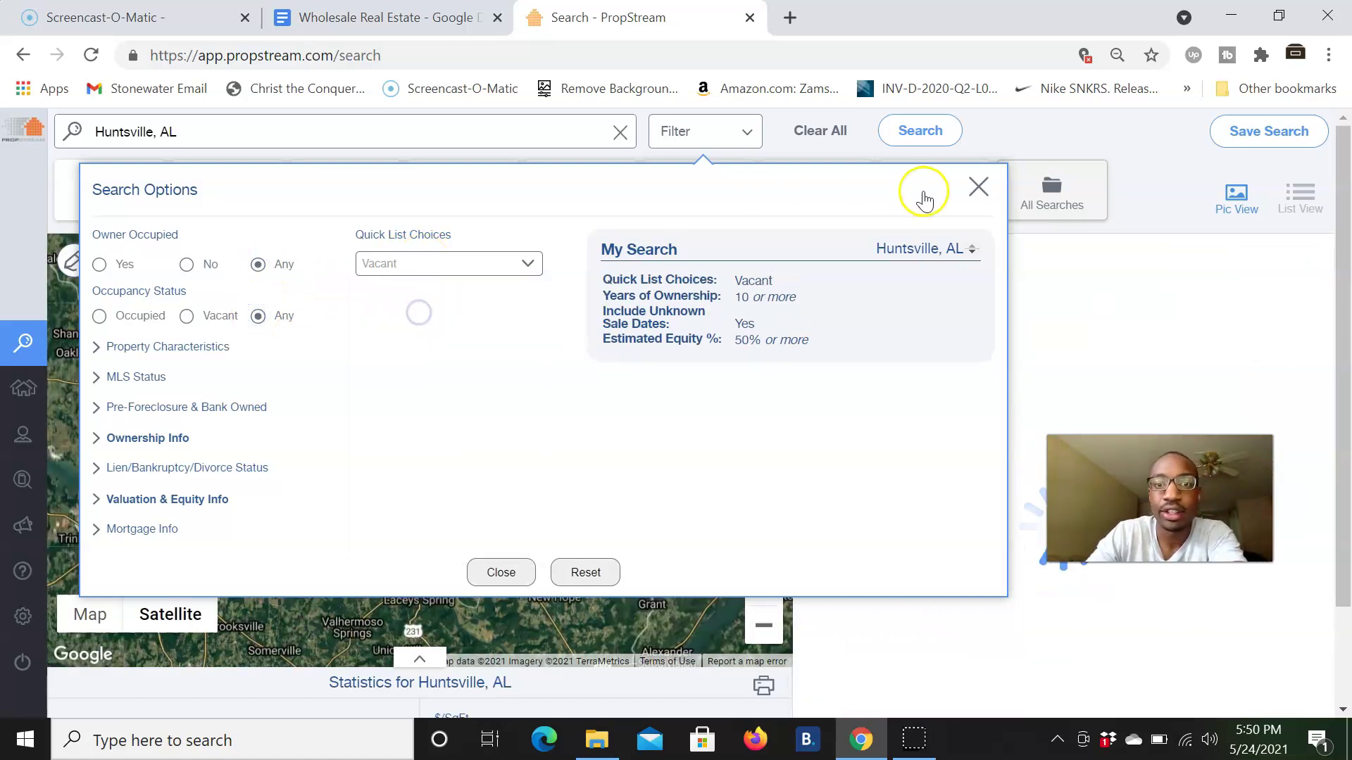
- Remove the Vacant quick list choice from the search options and set the owner occupied filter to No
left_click(978, 188)
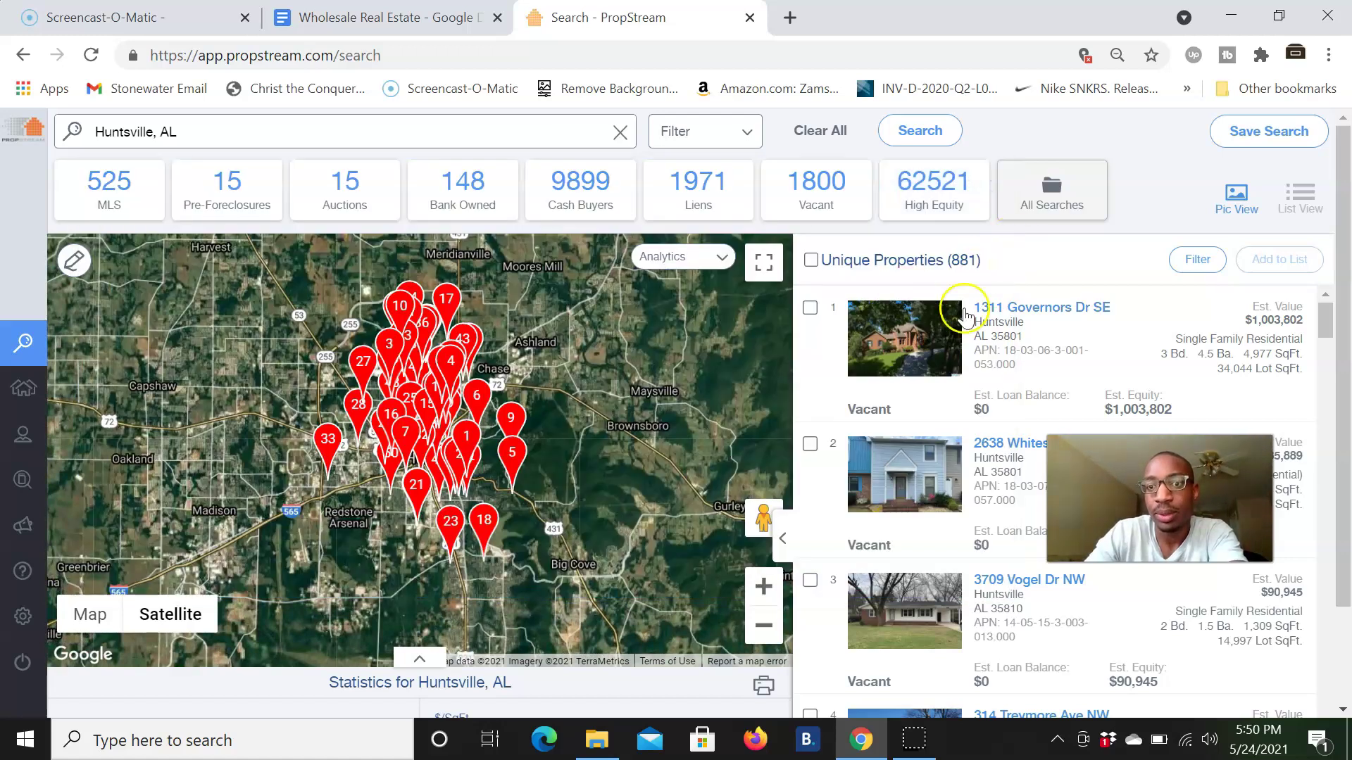
left_click(715, 126)
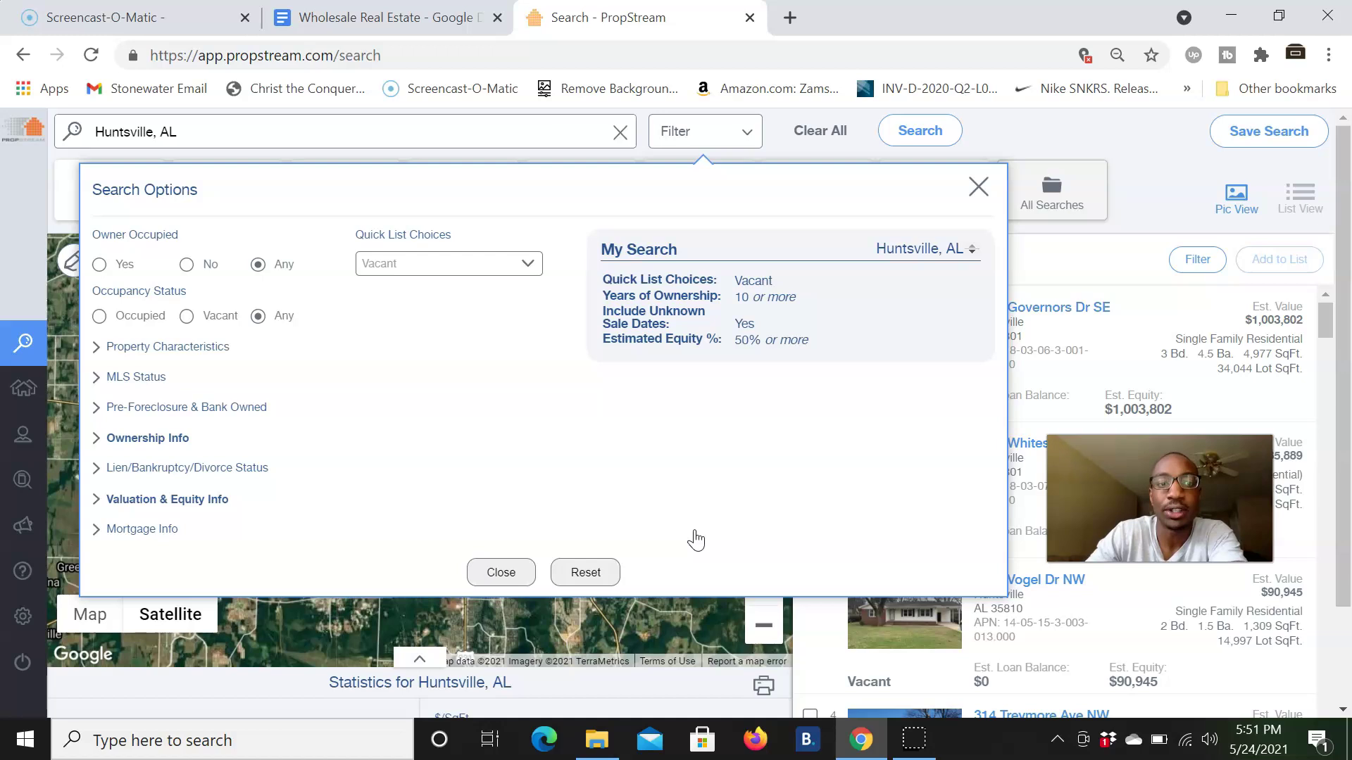
left_click(660, 492)
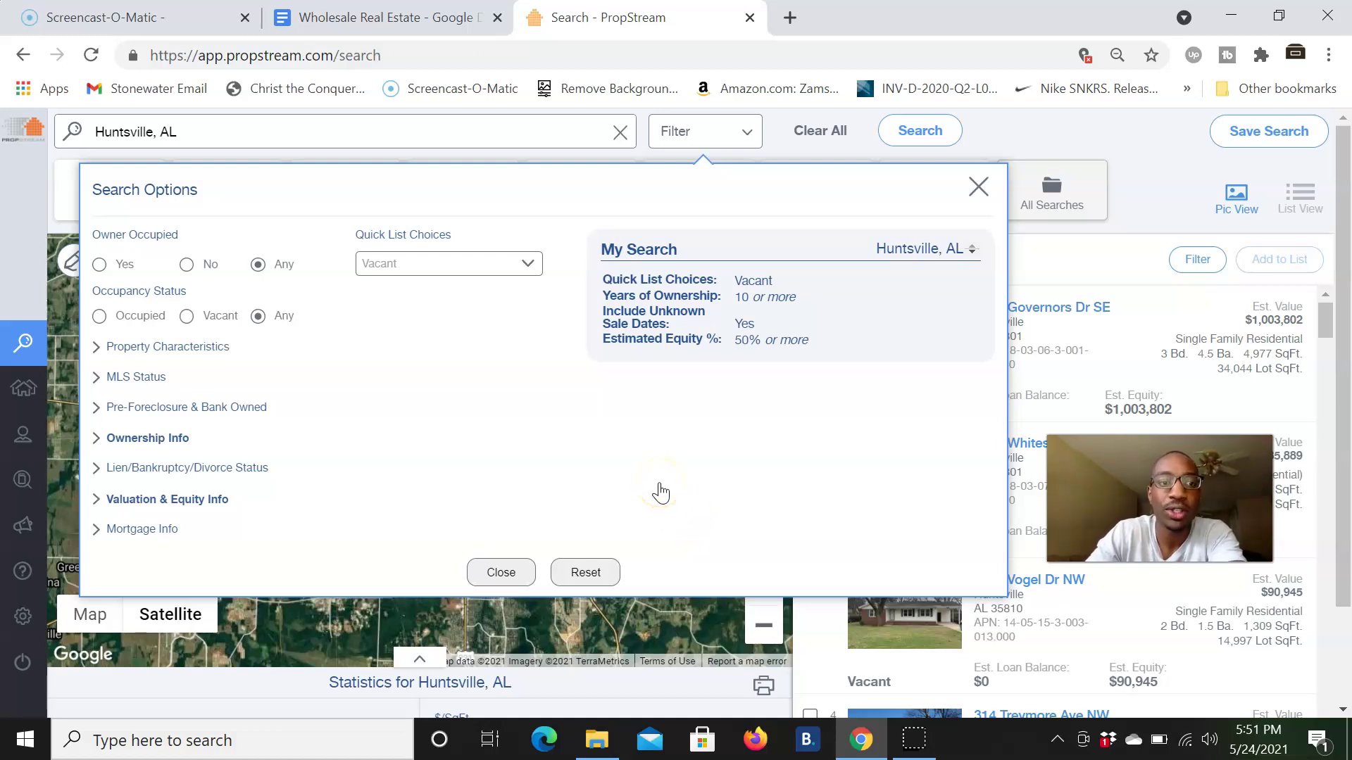
left_click(445, 262)
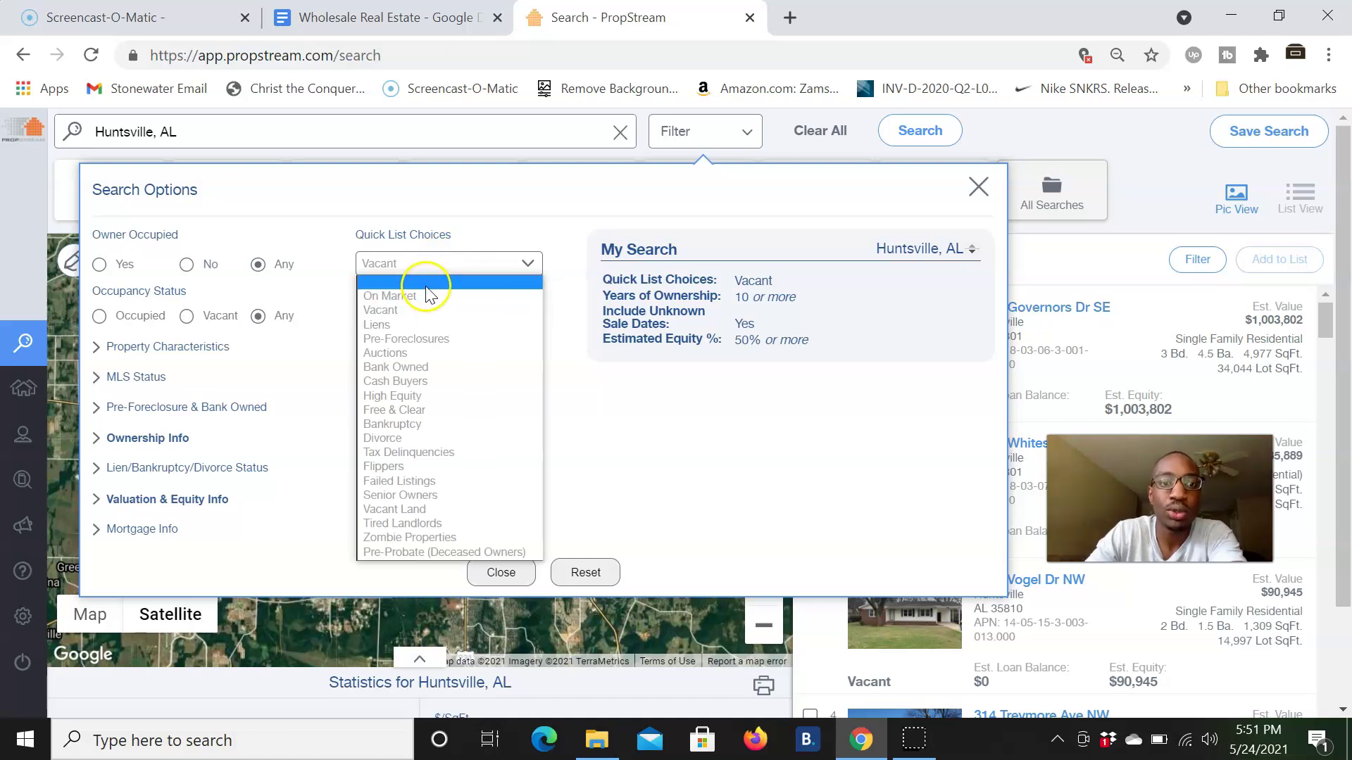
left_click(427, 282)
left_click(187, 266)
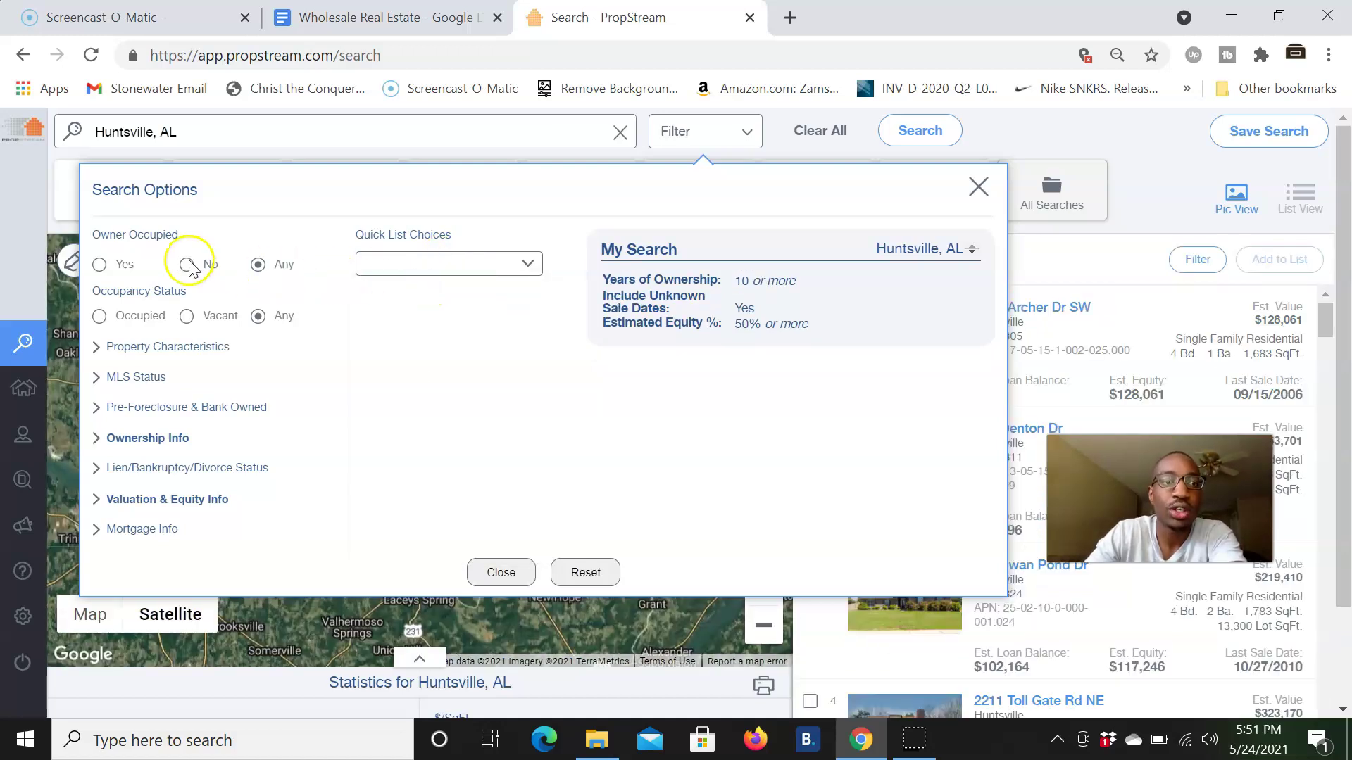
- Set the occupancy status filter to Occupied and close the search options
left_click(101, 317)
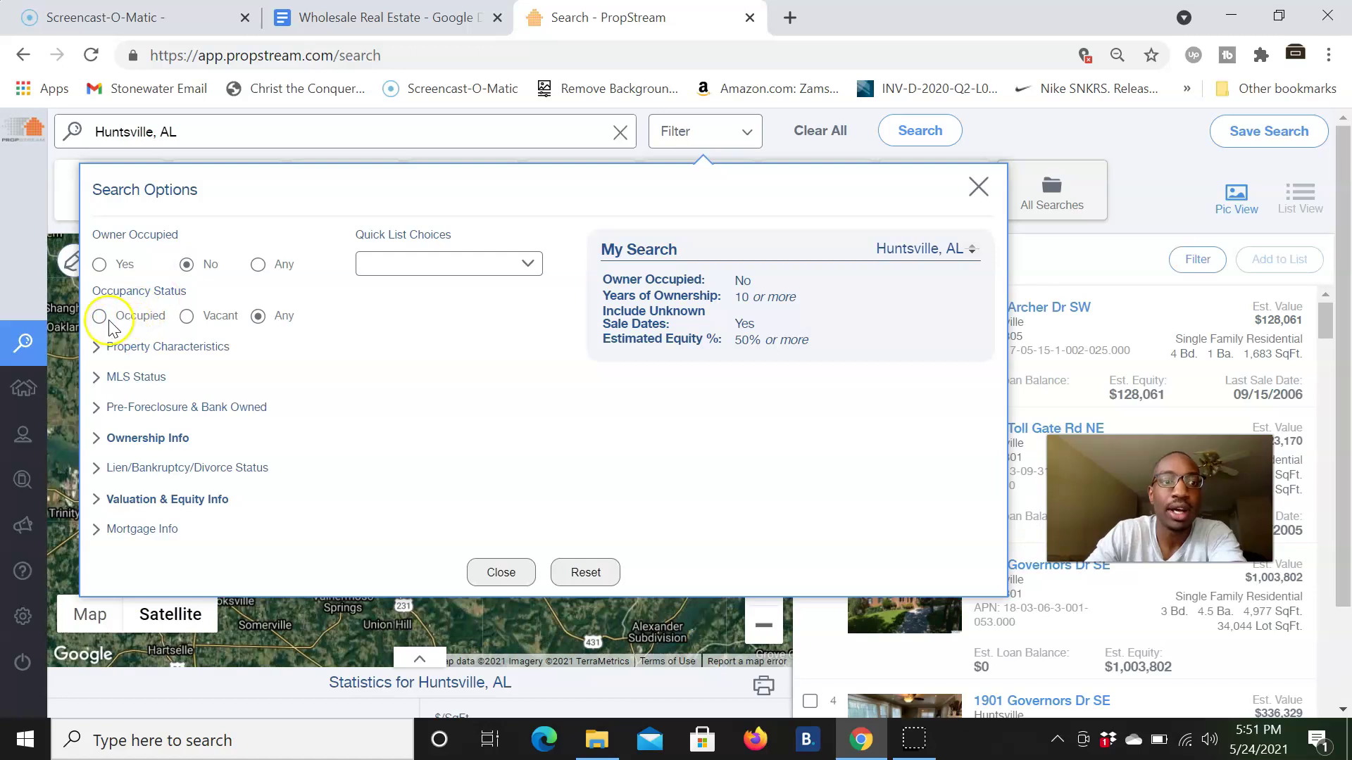
left_click(101, 318)
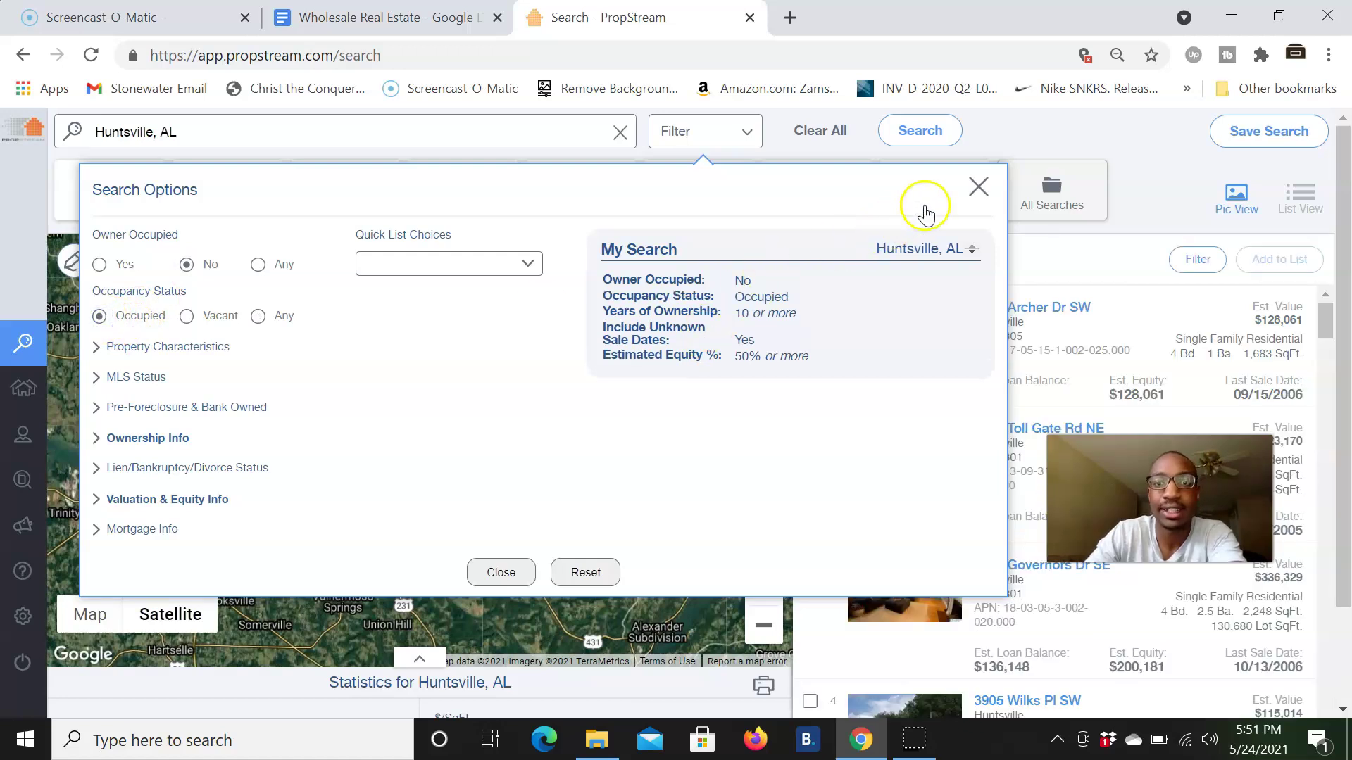
left_click(977, 187)
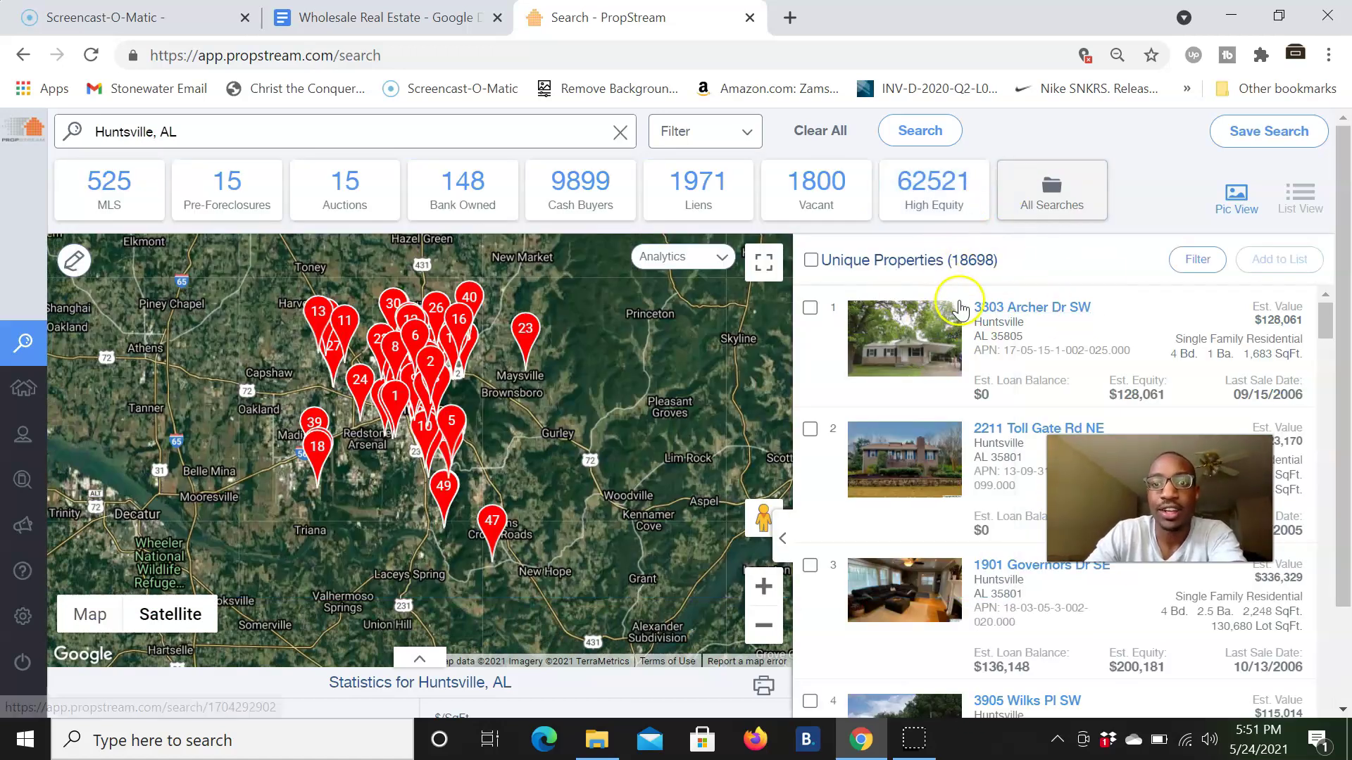
- Switch the occupancy status filter to Vacant and look through the matching properties
left_click(694, 129)
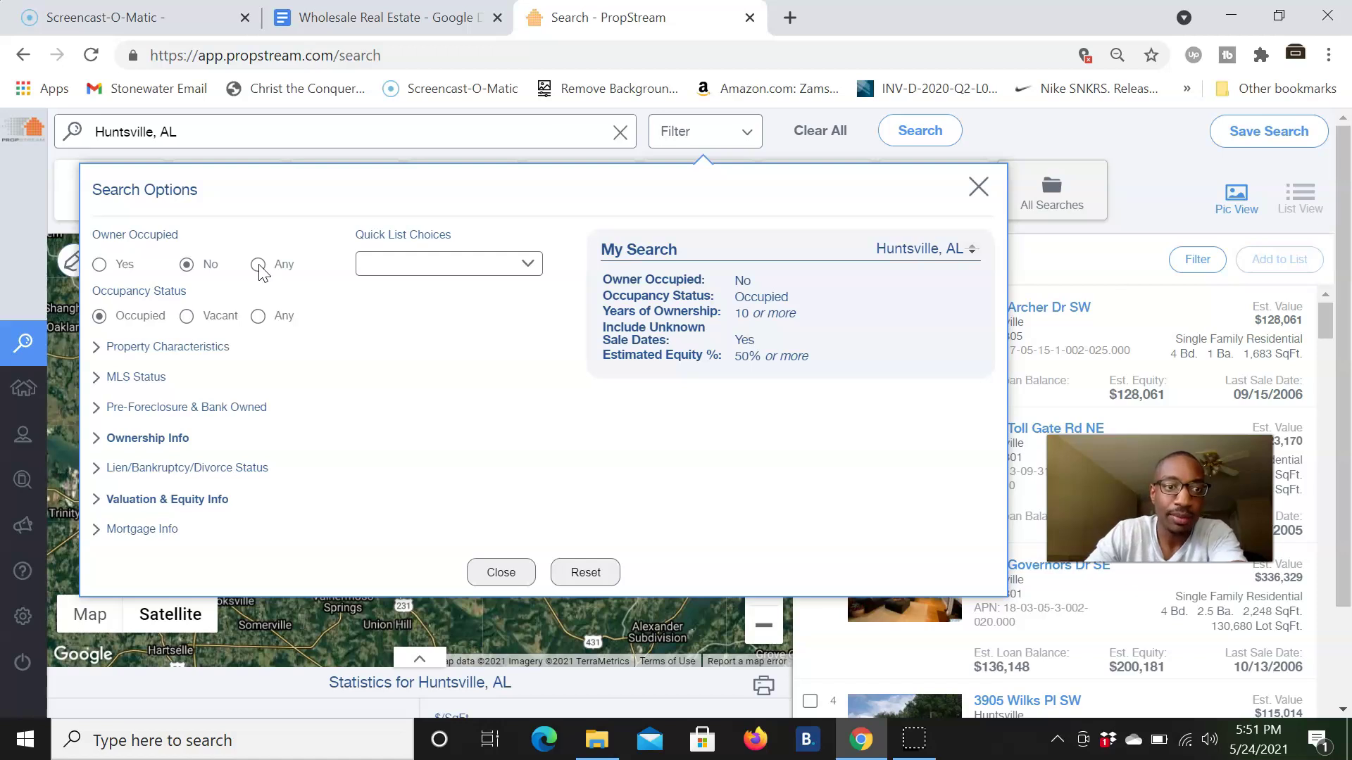
left_click(186, 315)
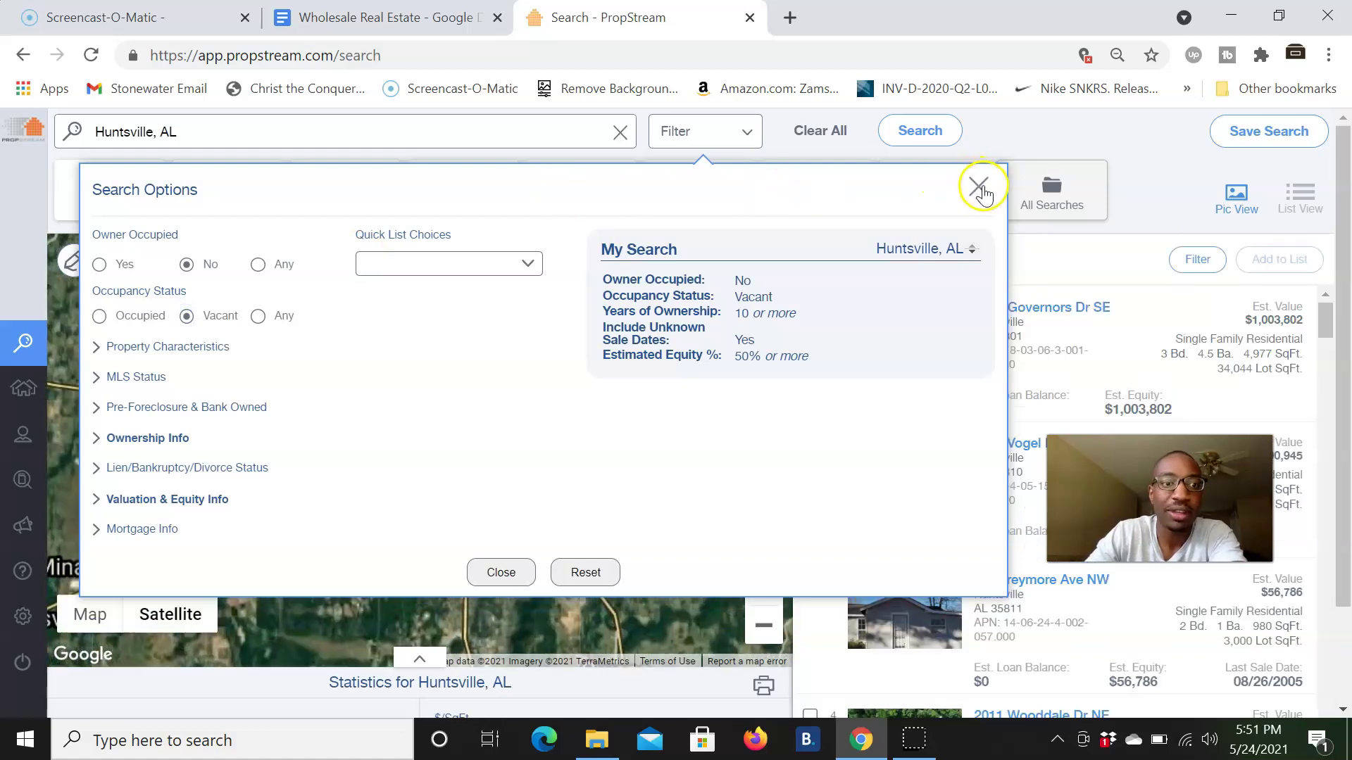
left_click(978, 186)
scroll(1014, 374, "down", 7)
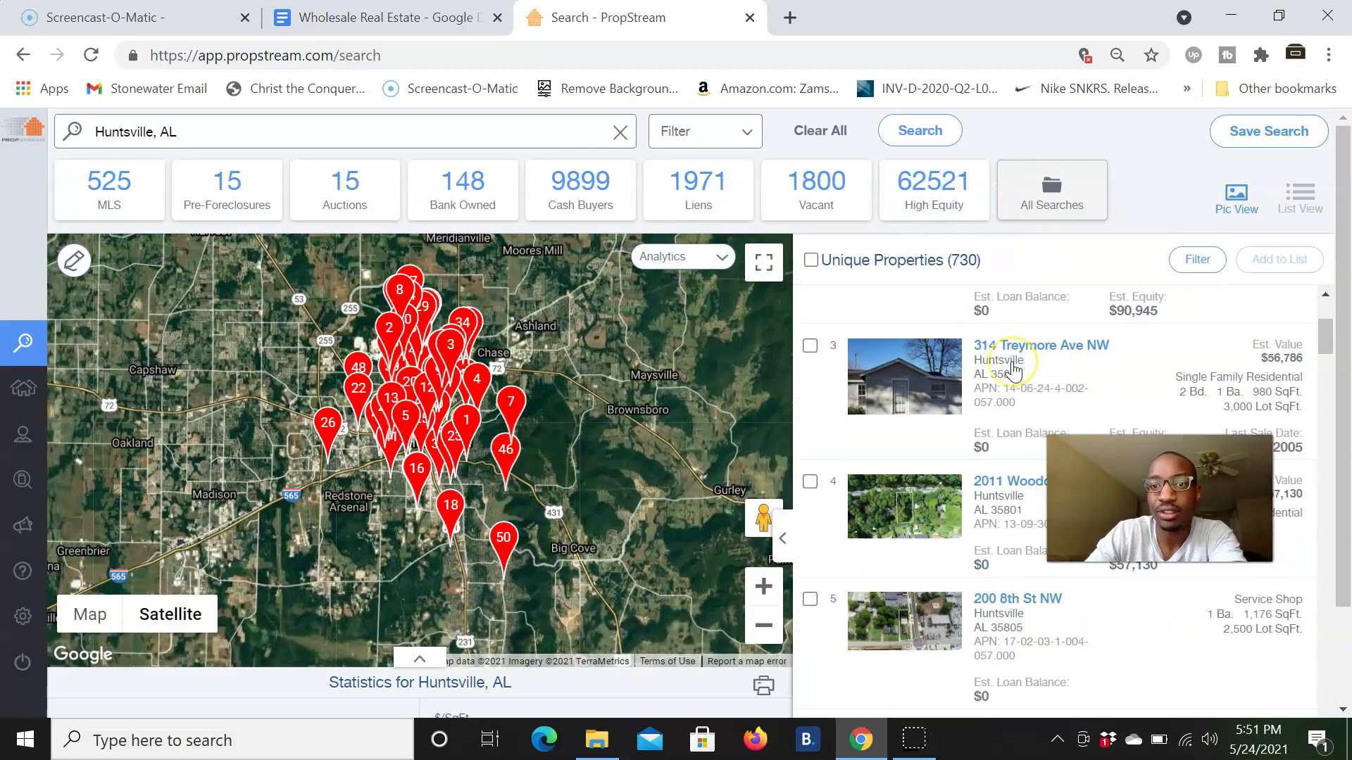
scroll(1014, 371, "down", 5)
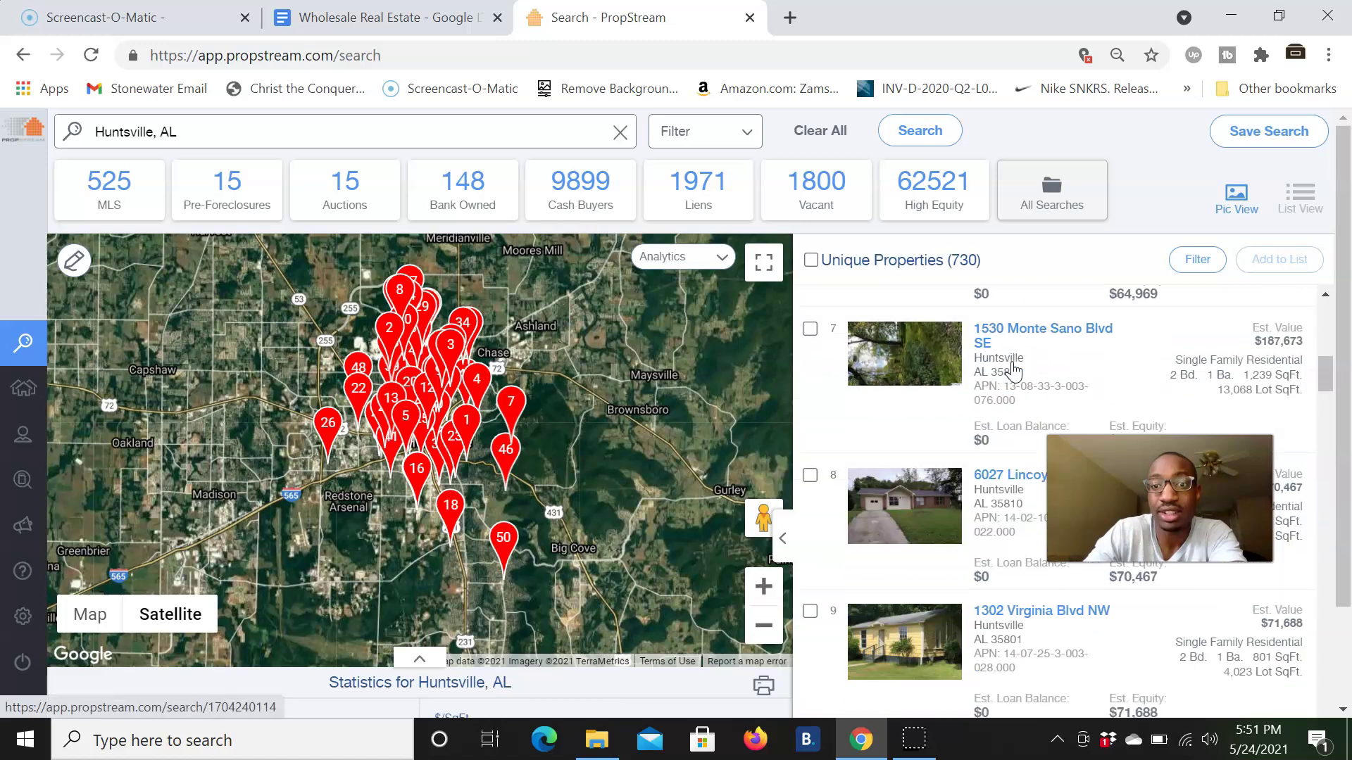
scroll(1014, 371, "down", 8)
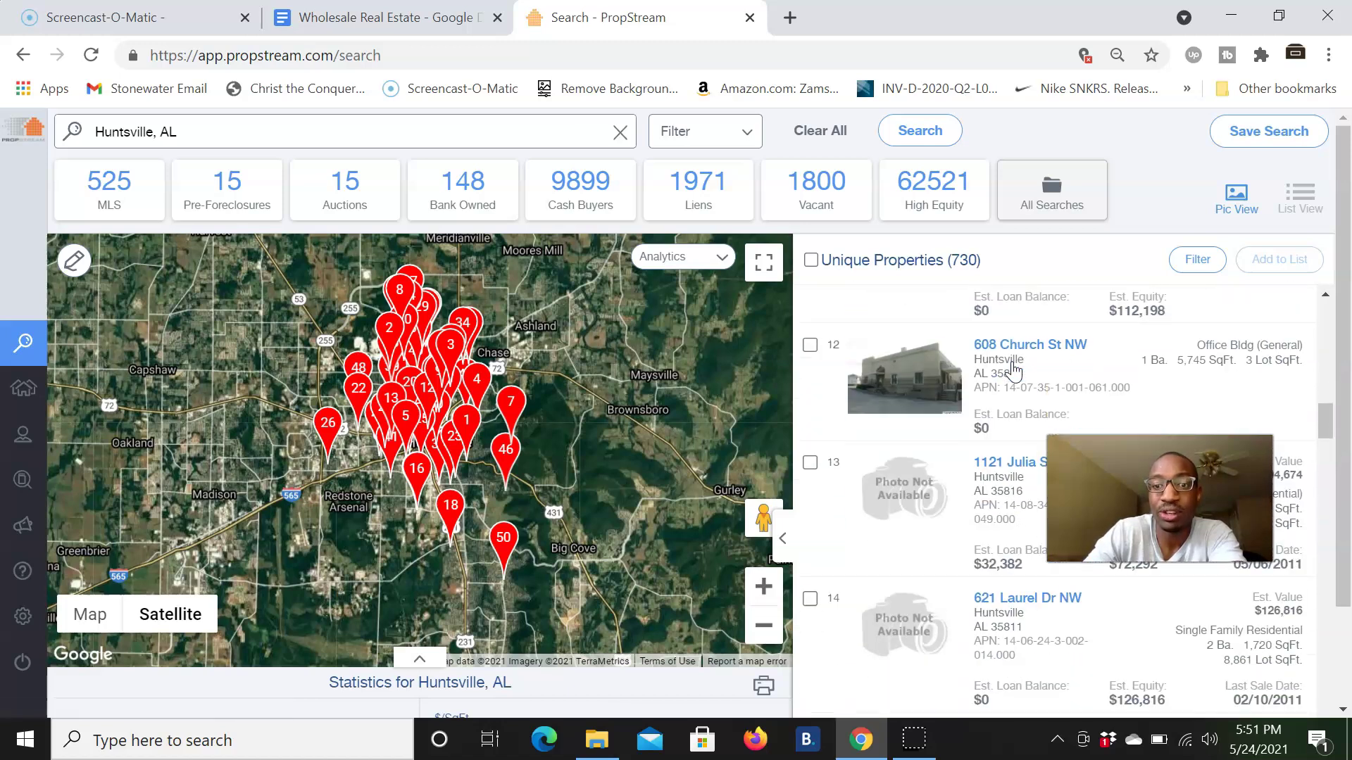
scroll(1014, 371, "up", 20)
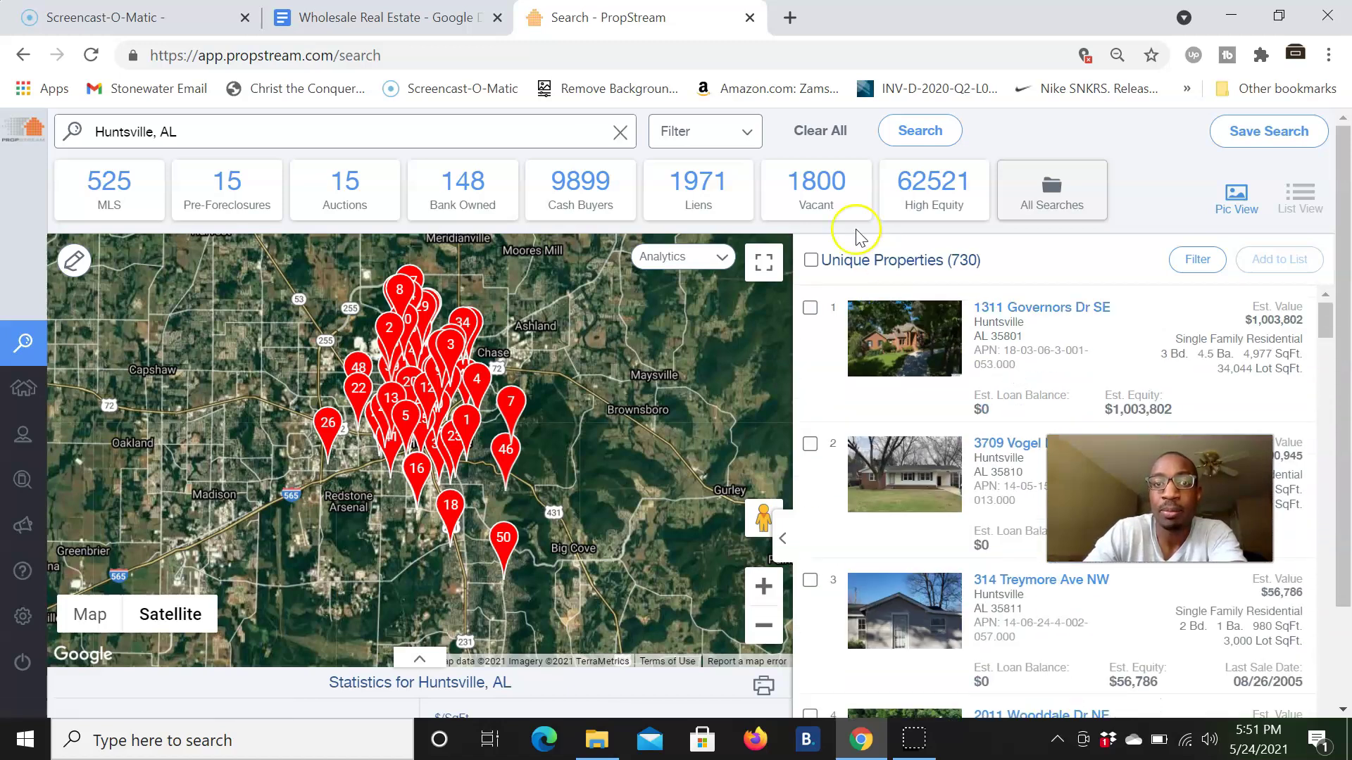
- Limit the property types to Single Family, Condo/Townhouse, Multi-Family 2-4 and Multi-Family 5+, and close the search options
left_click(732, 135)
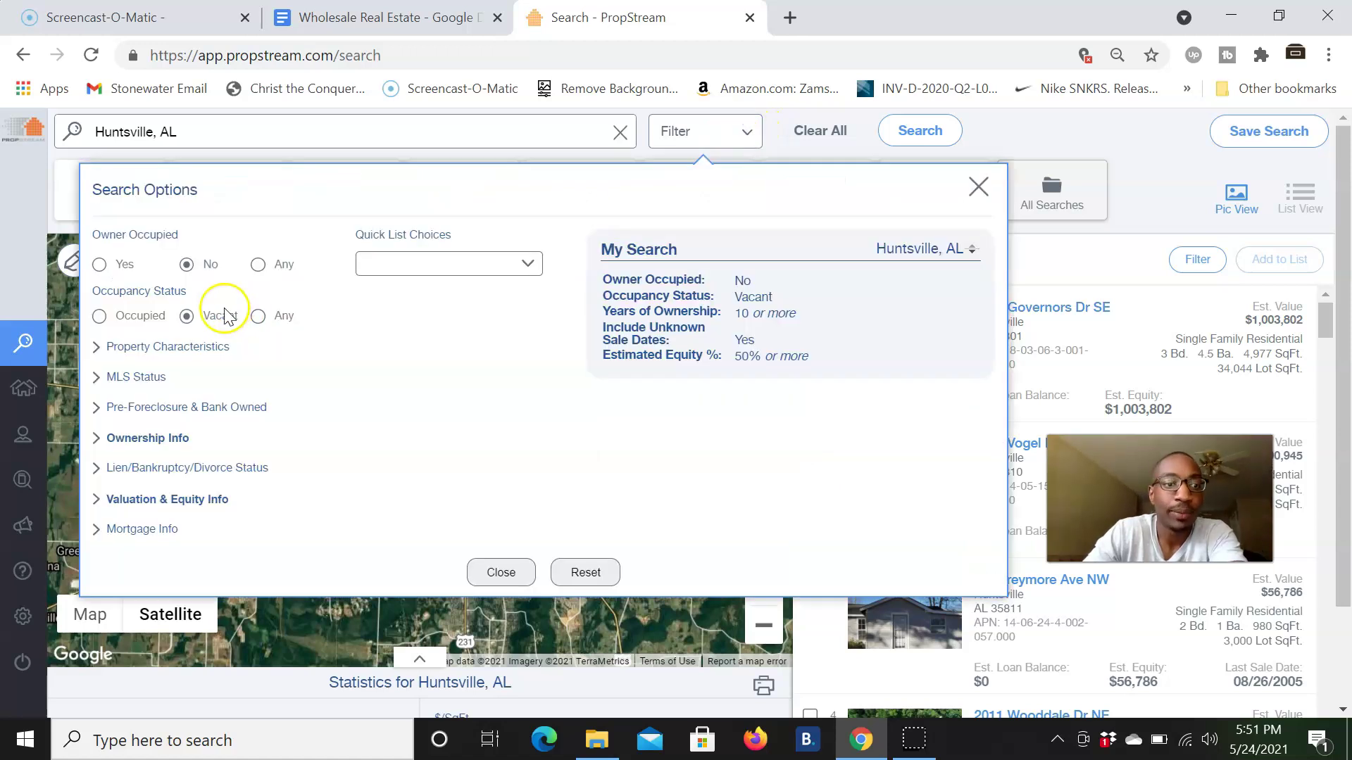
left_click(131, 346)
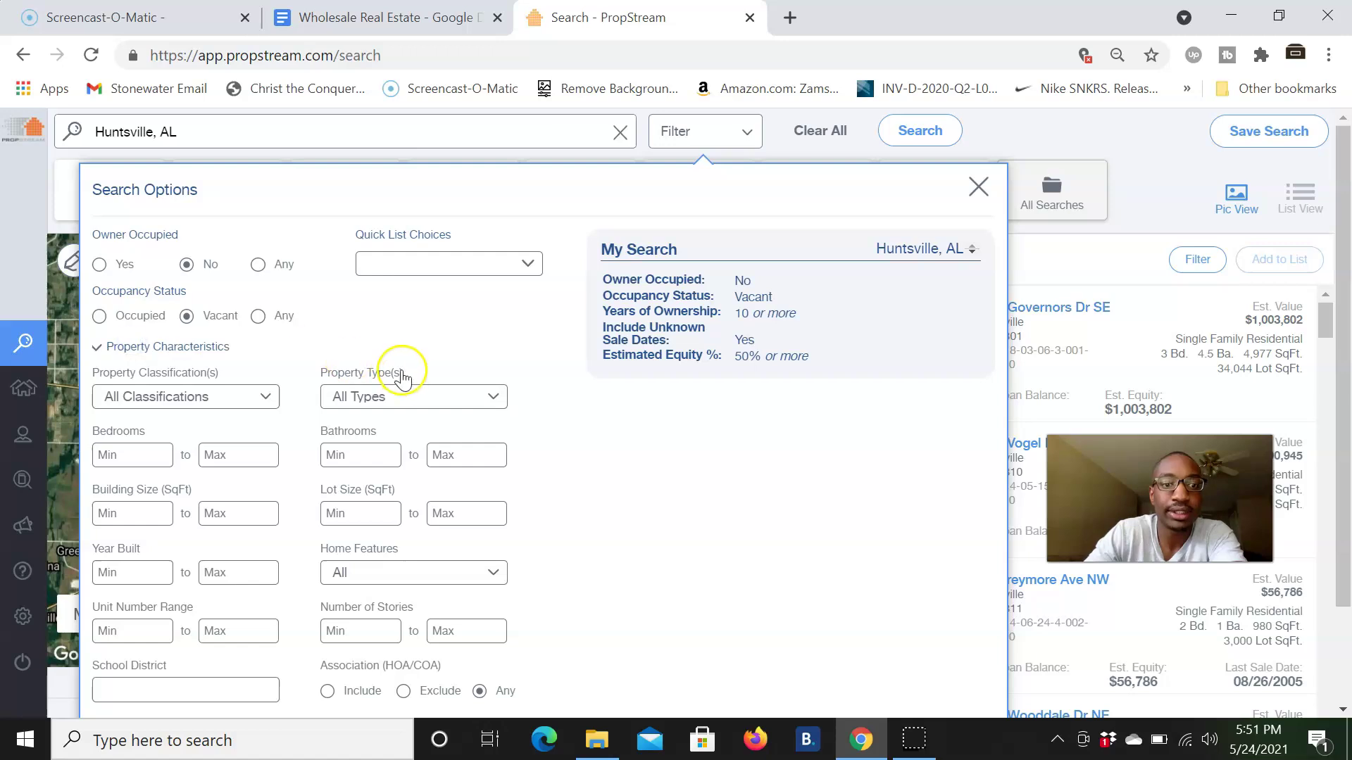
left_click(407, 395)
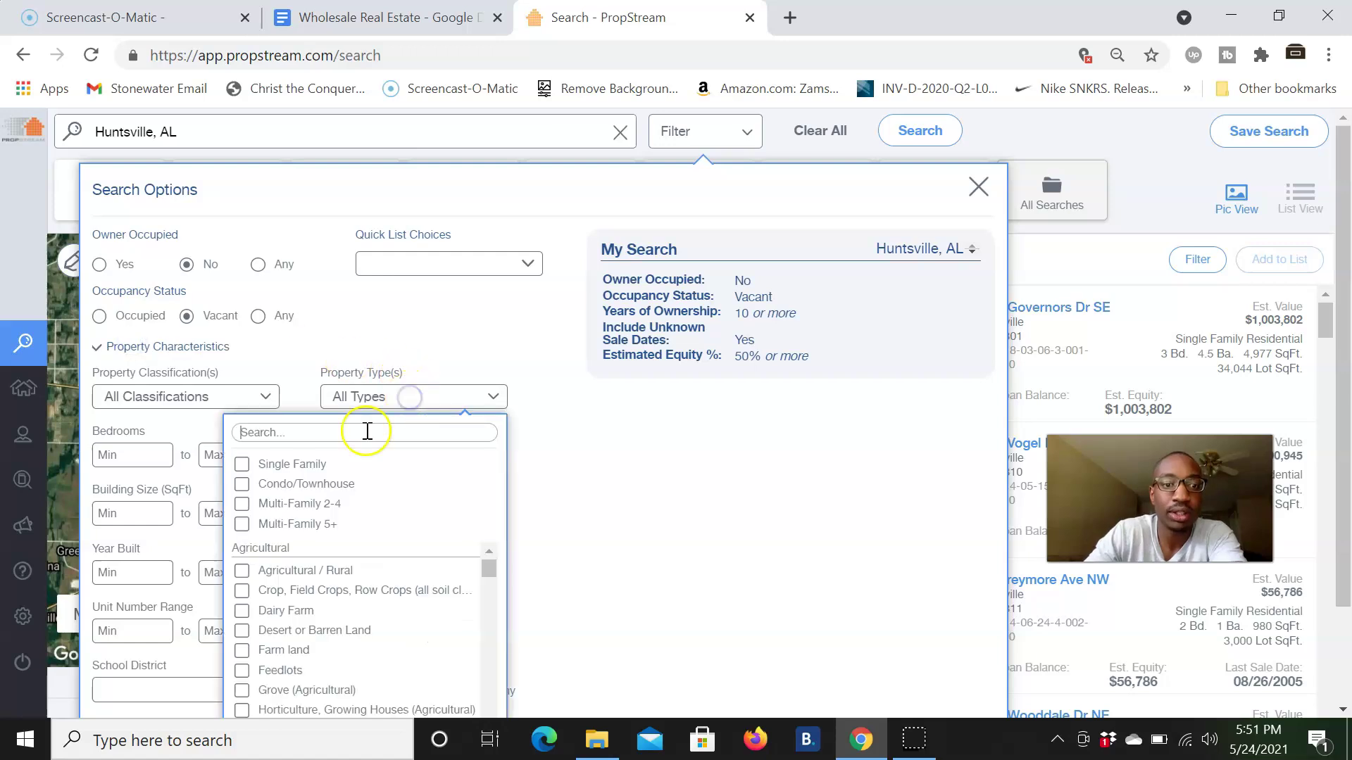
left_click(268, 466)
left_click(317, 486)
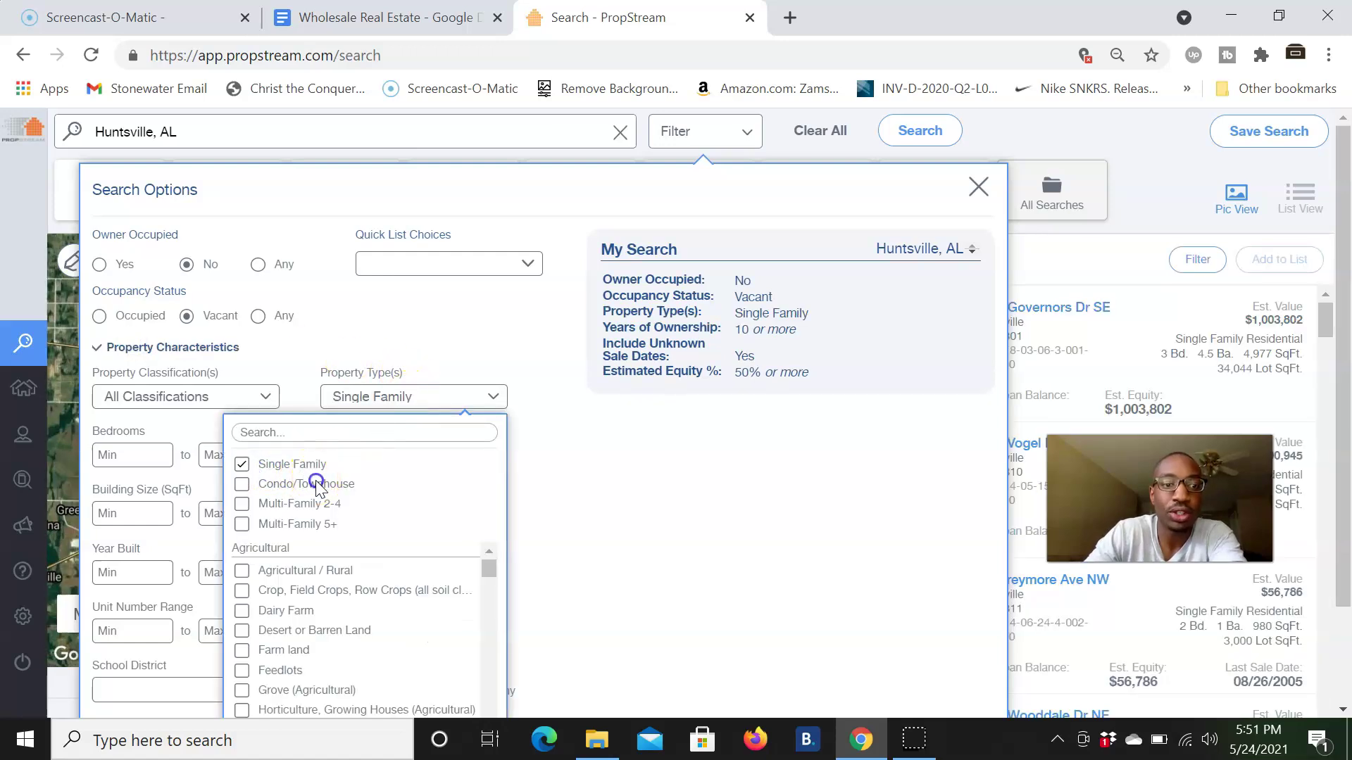
left_click(282, 505)
left_click(267, 529)
left_click(786, 514)
left_click(977, 185)
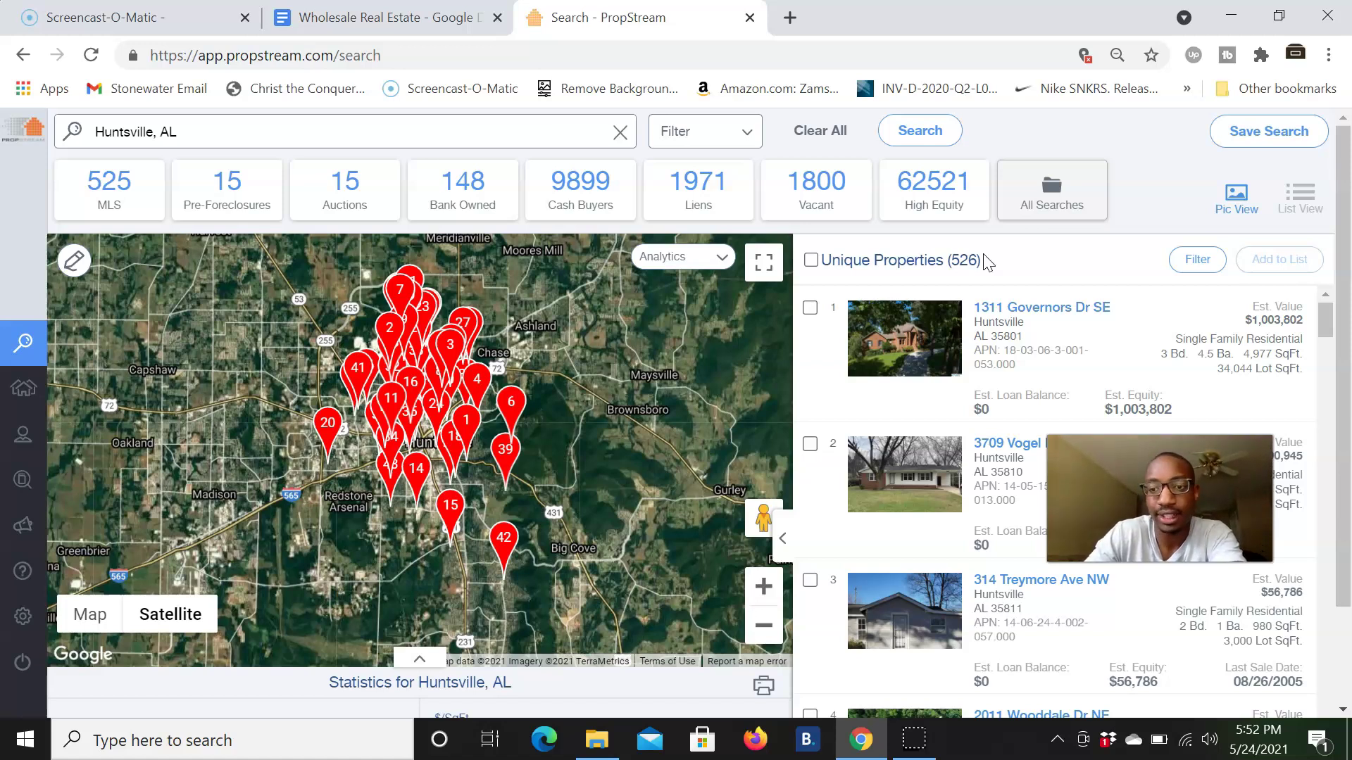
- Clear the whole search with its filters and start a fresh search for Huntsville, AL
left_click(825, 134)
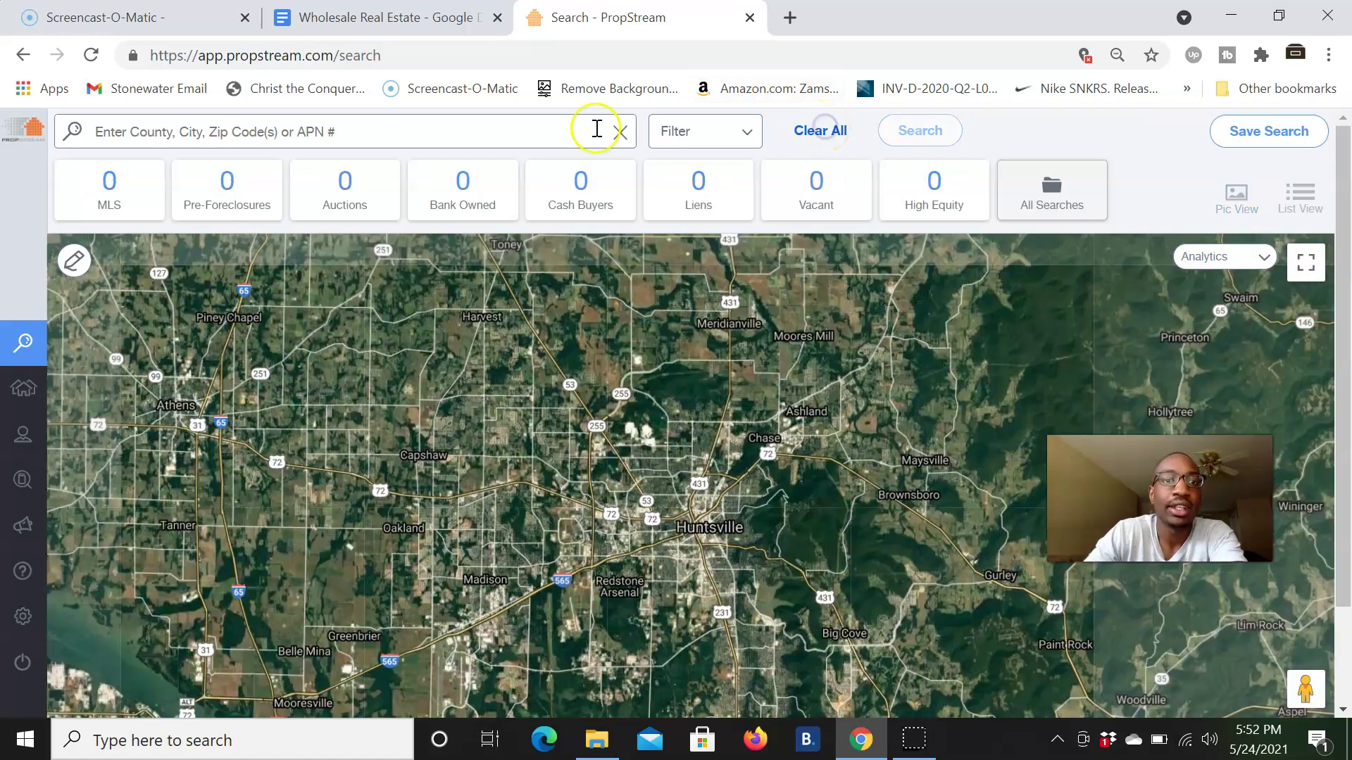
left_click(527, 132)
type("hun")
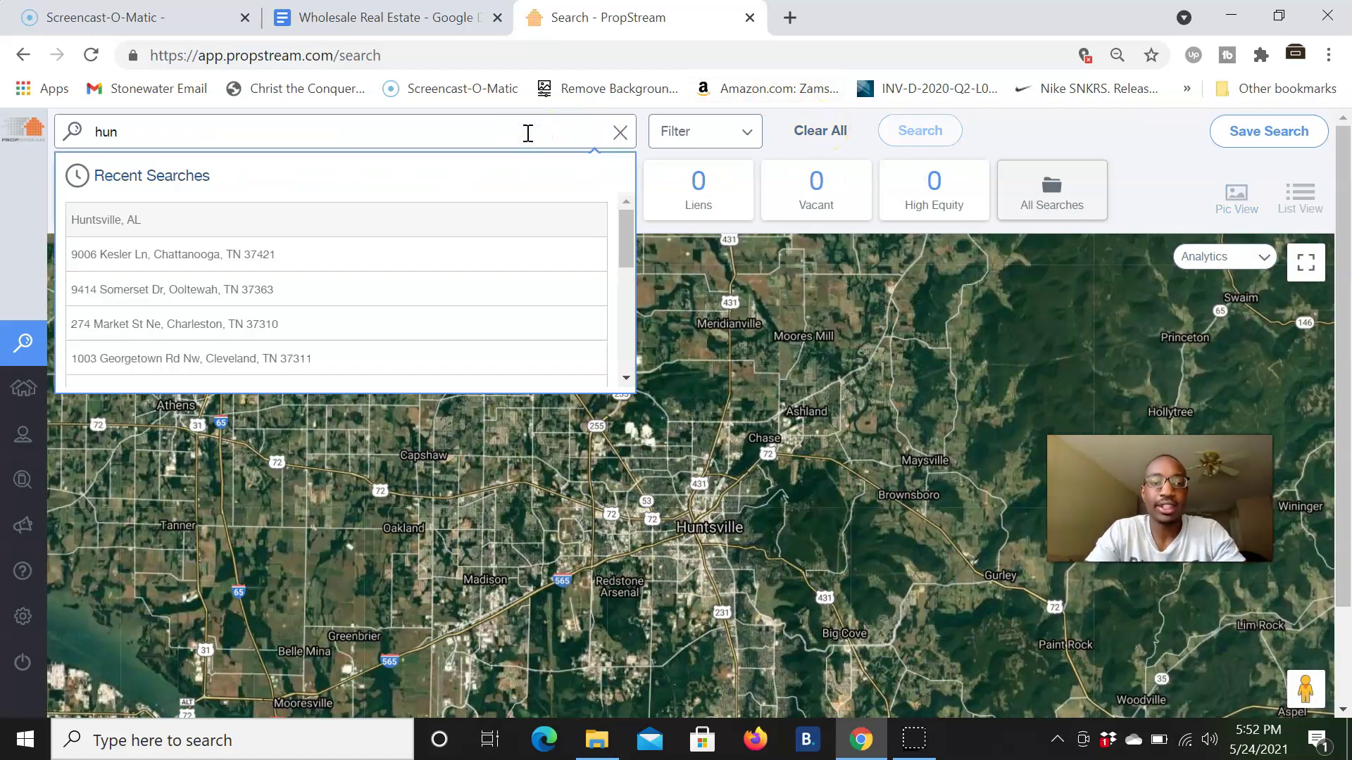
left_click(243, 220)
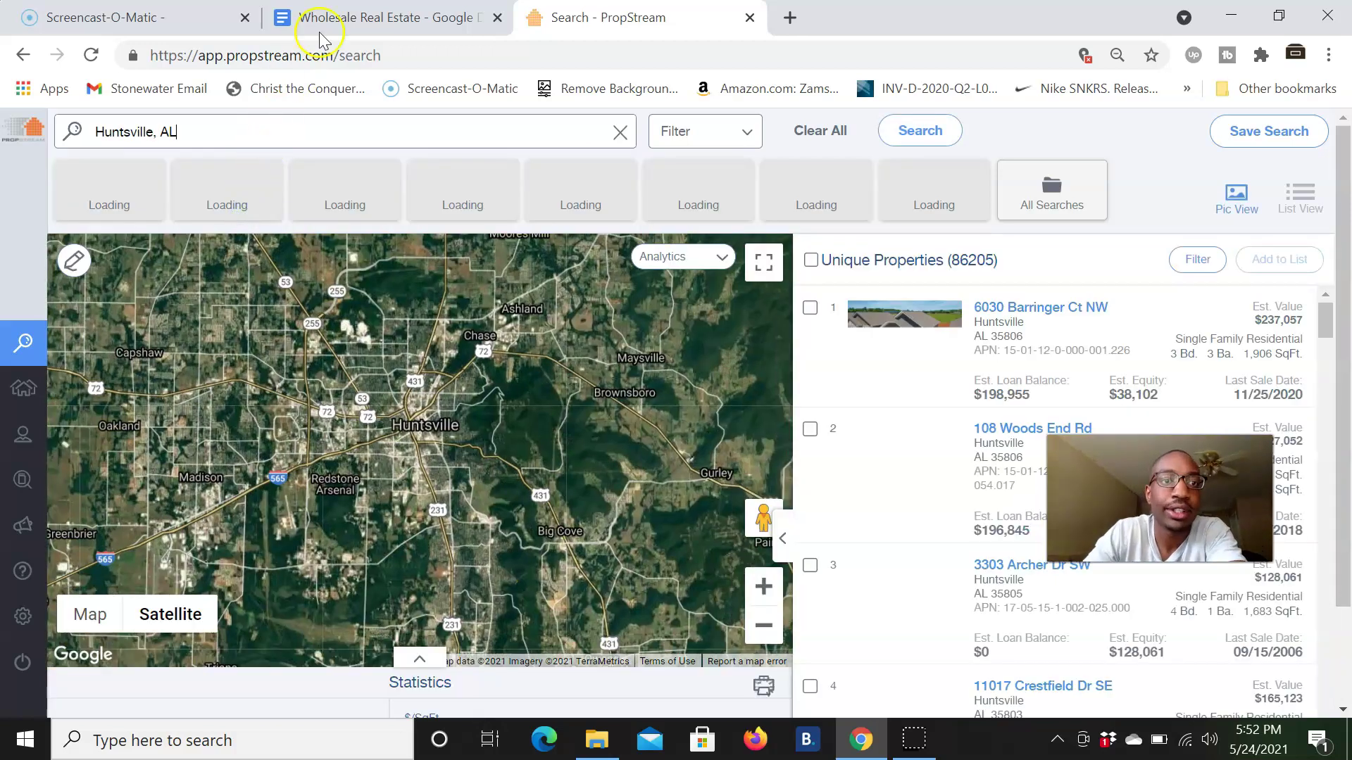
- Check the Pre-Probate criteria in the document and choose Pre-Probate (Deceased Owners) as the PropStream quick list
left_click(359, 18)
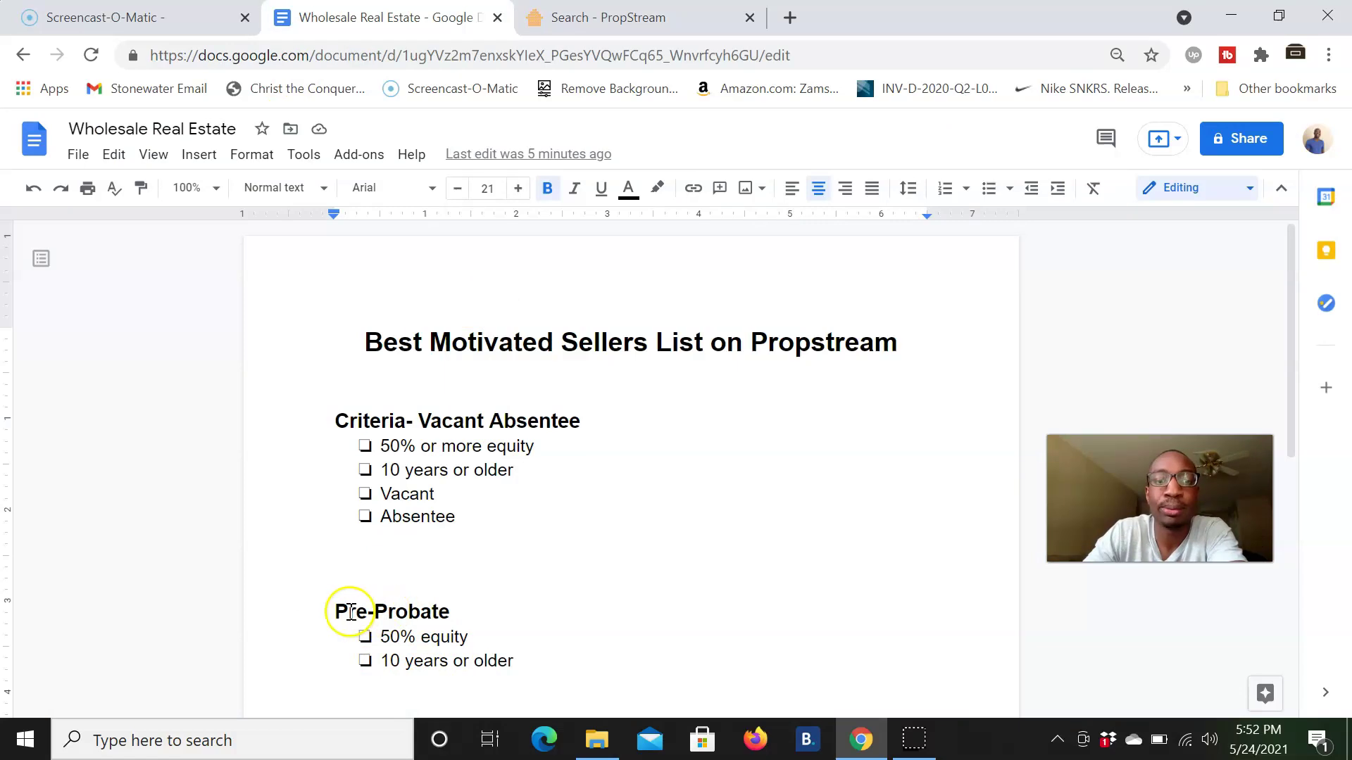
left_click(606, 17)
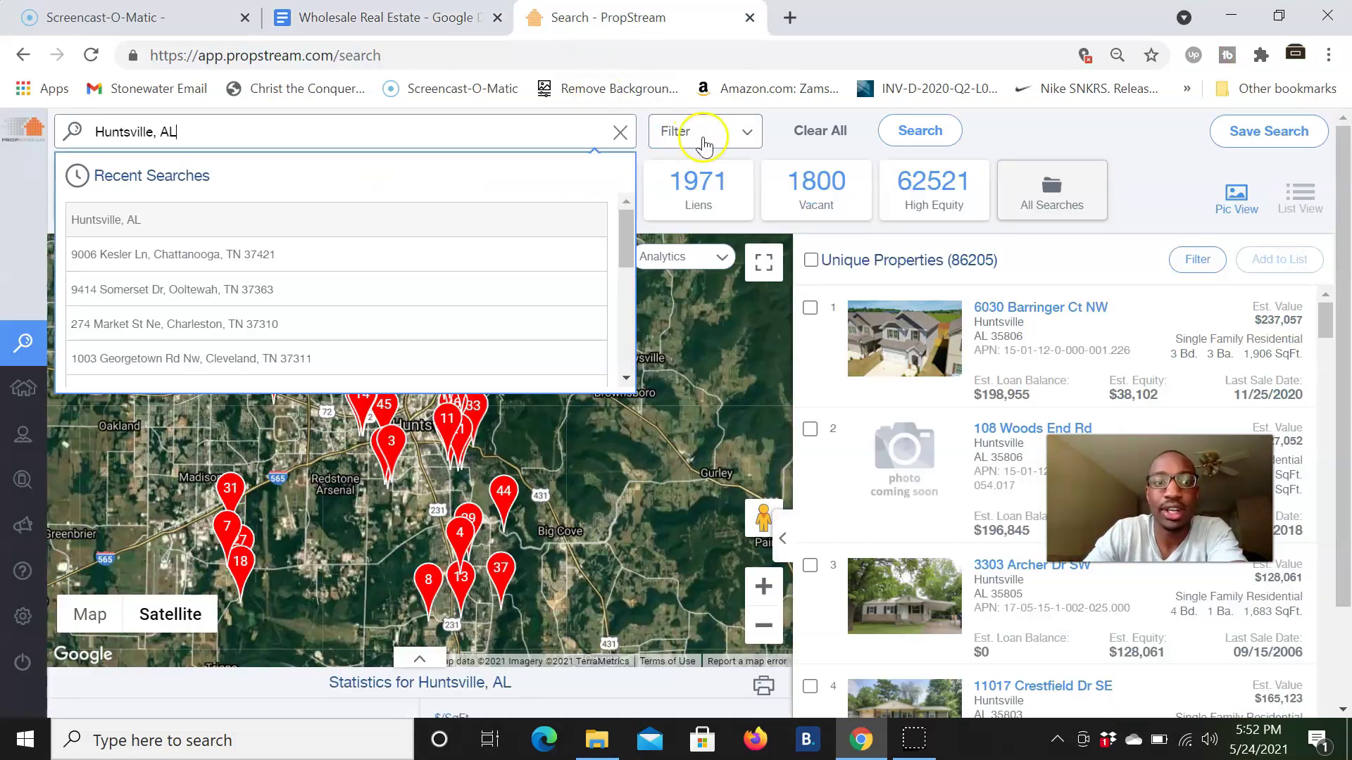
left_click(733, 134)
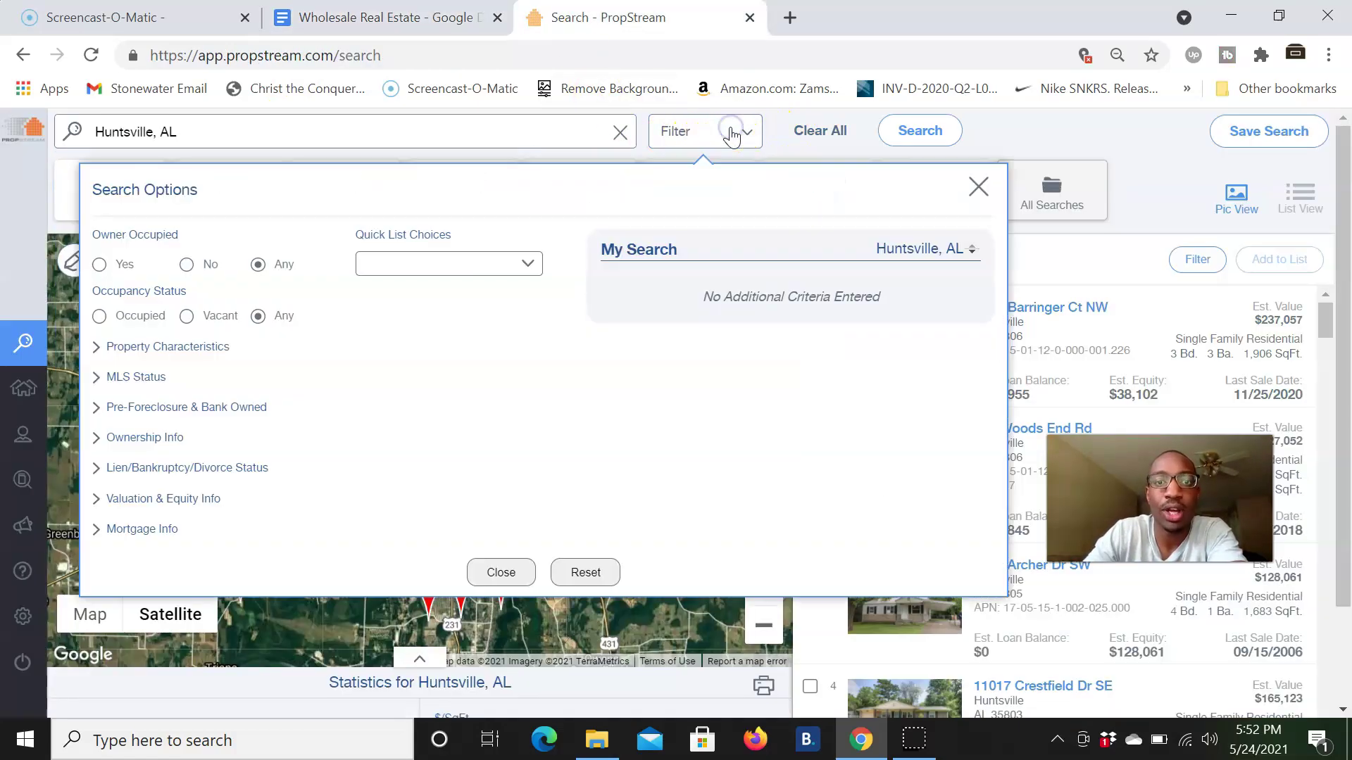
left_click(442, 262)
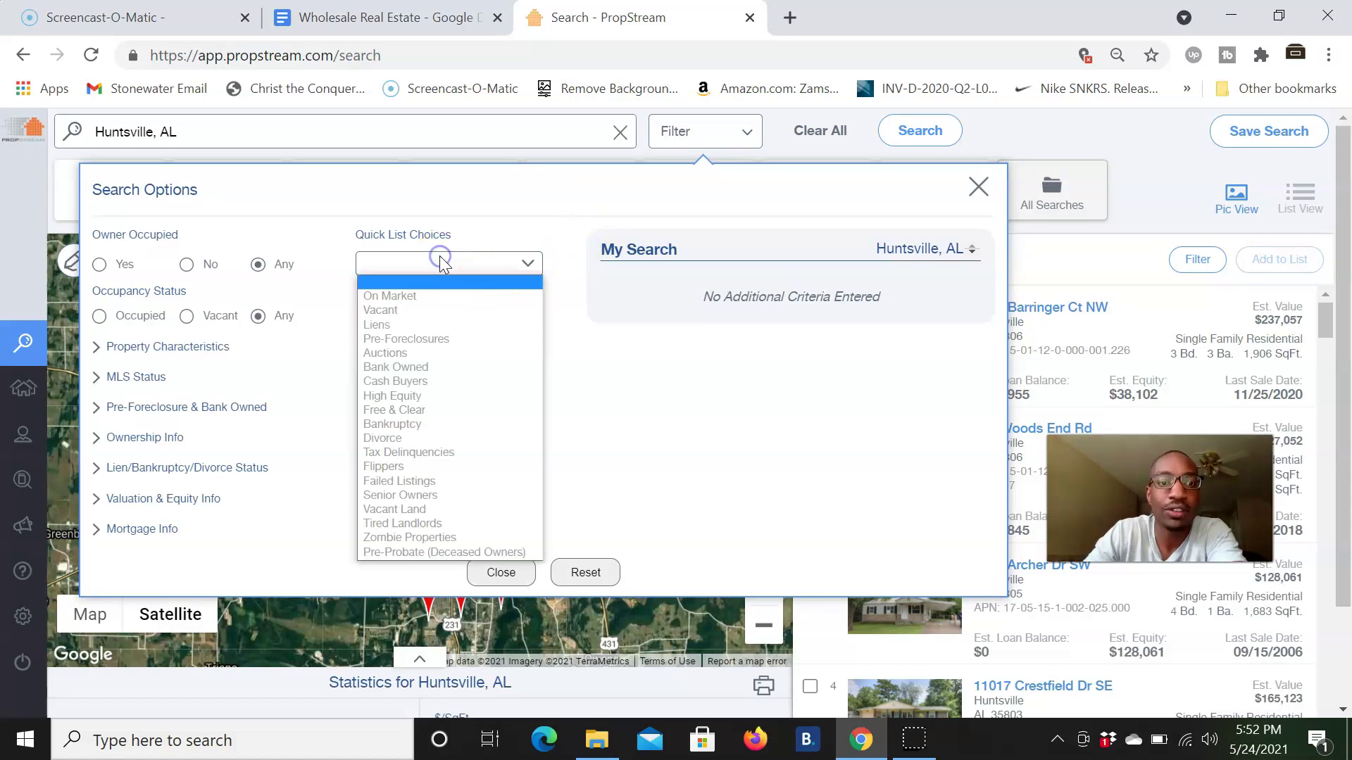
left_click(417, 554)
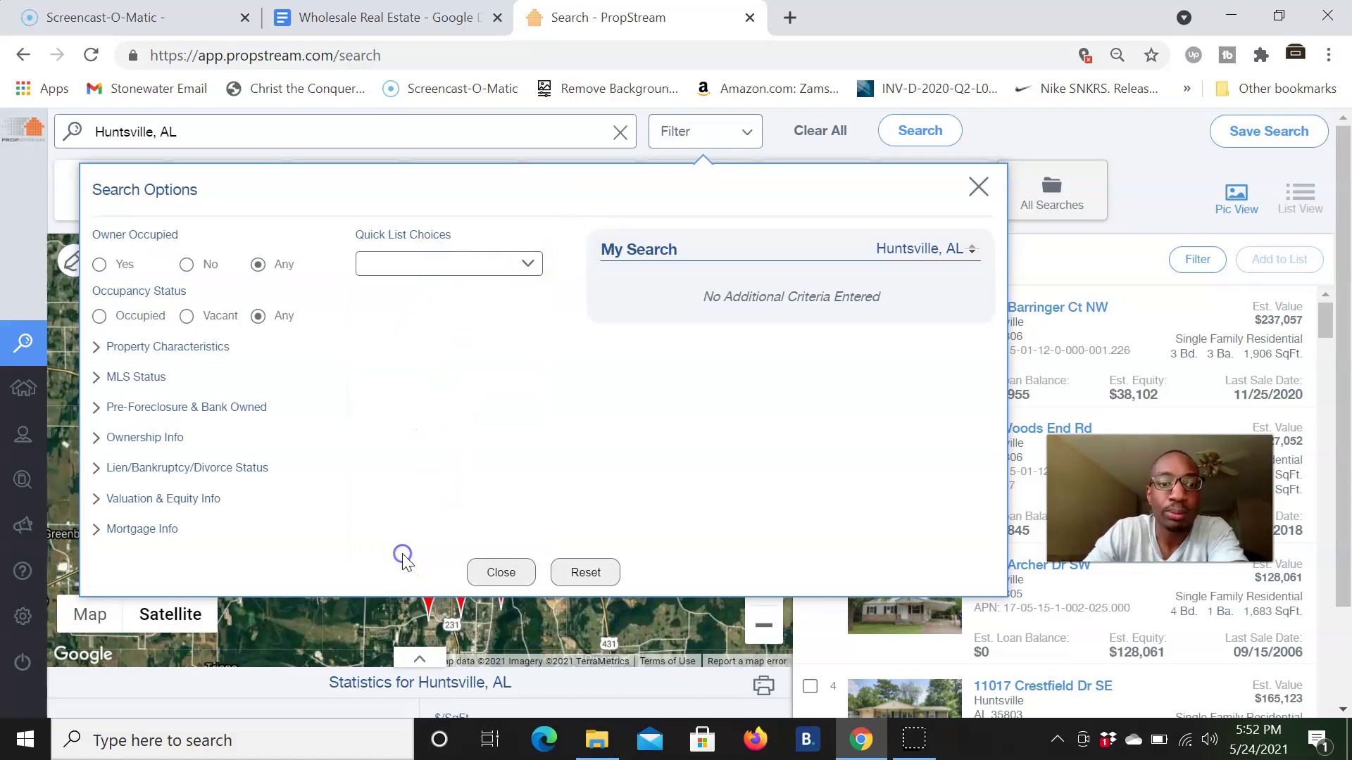
left_click(978, 189)
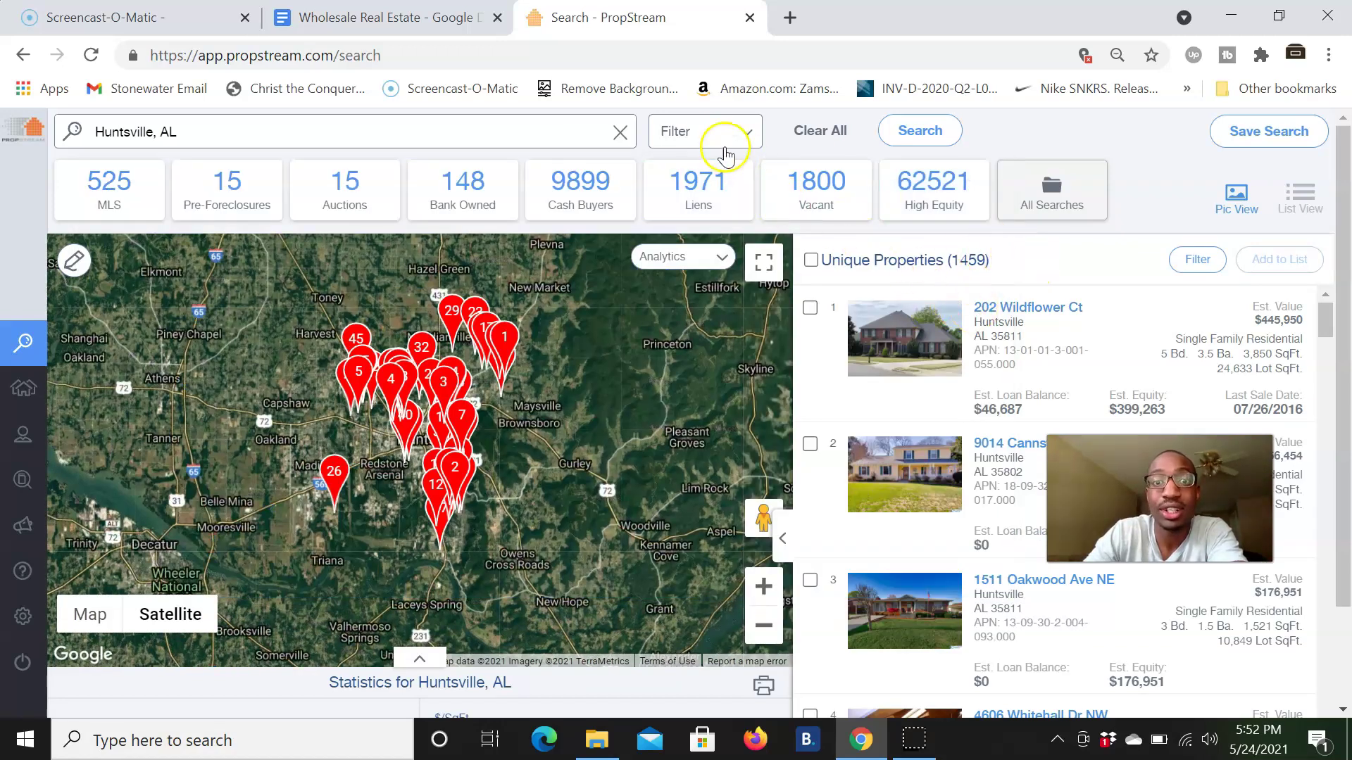
- Filter the pre-probate results to a minimum estimated equity of 50% and close the search options
left_click(704, 133)
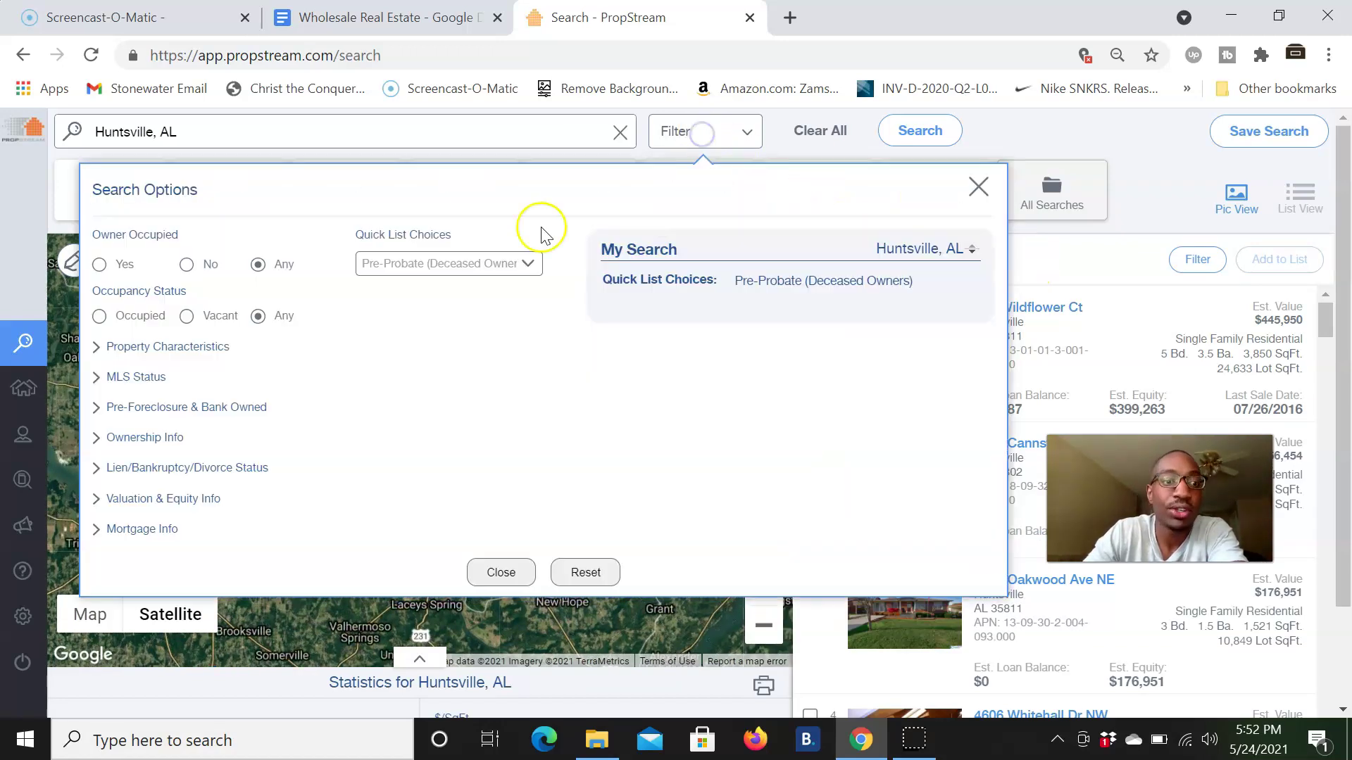
left_click(173, 440)
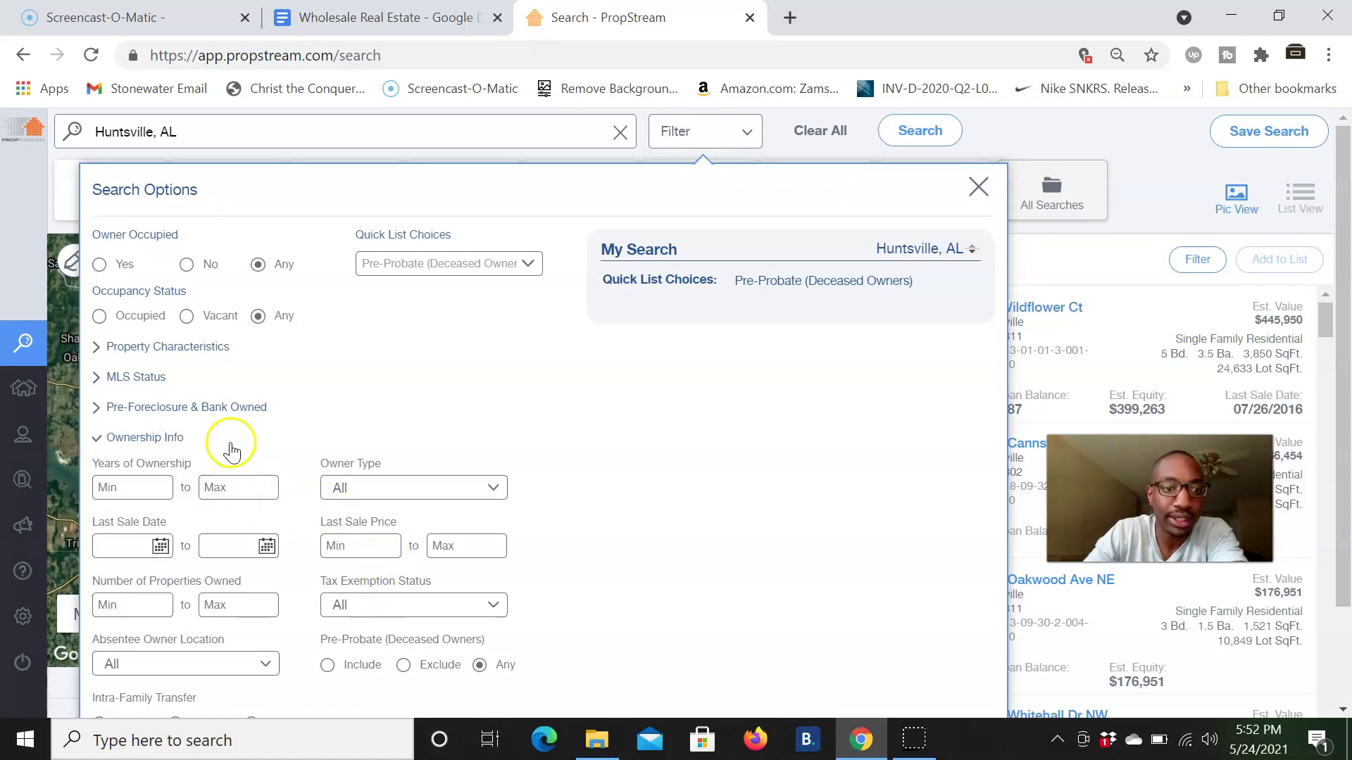
left_click(156, 438)
scroll(476, 590, "down", 2)
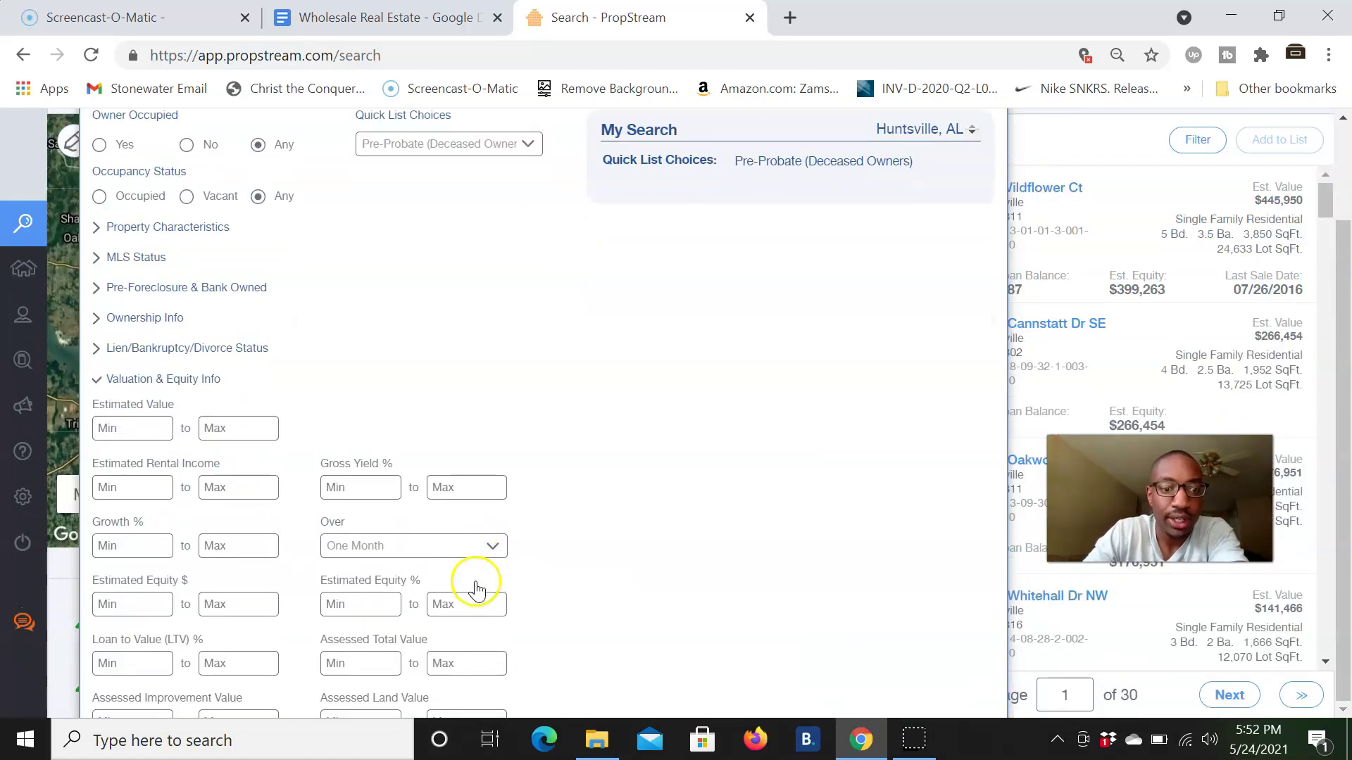
left_click(360, 607)
type("50")
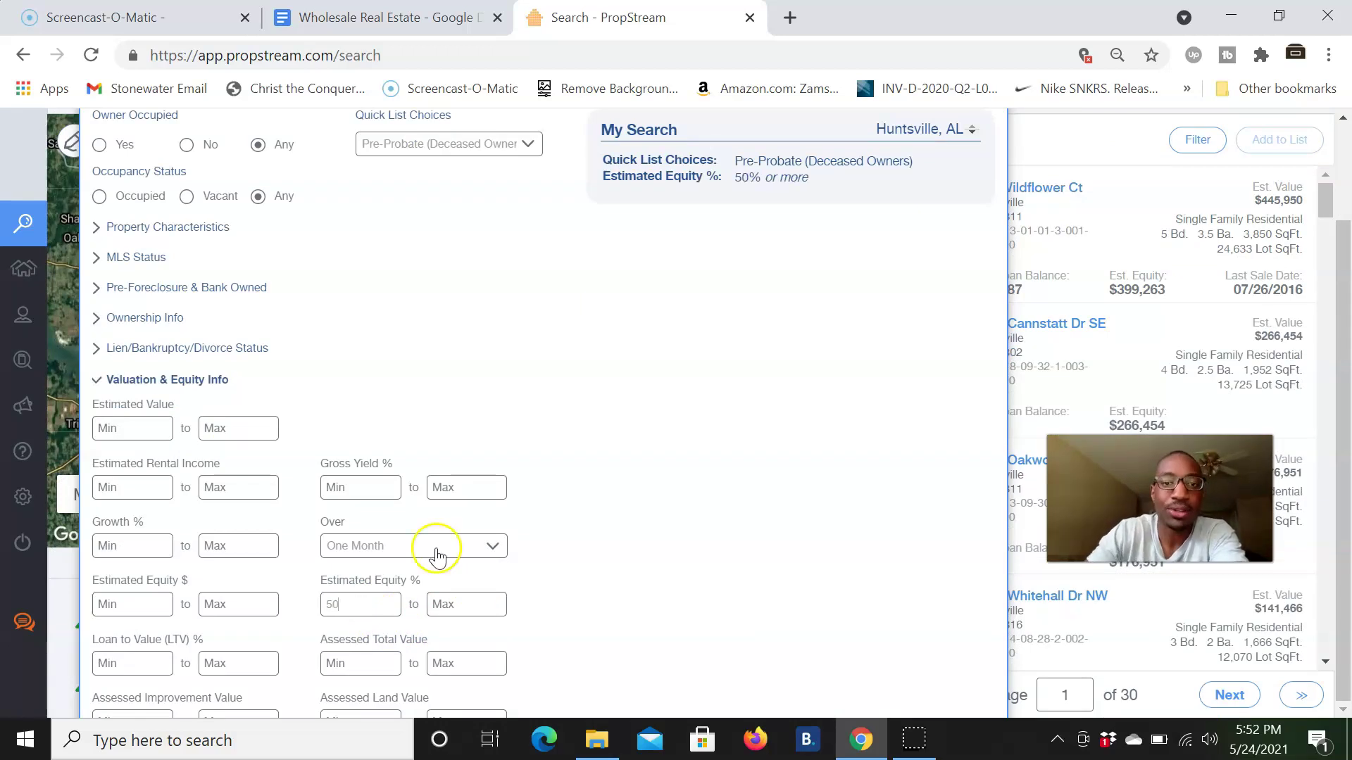
left_click(874, 354)
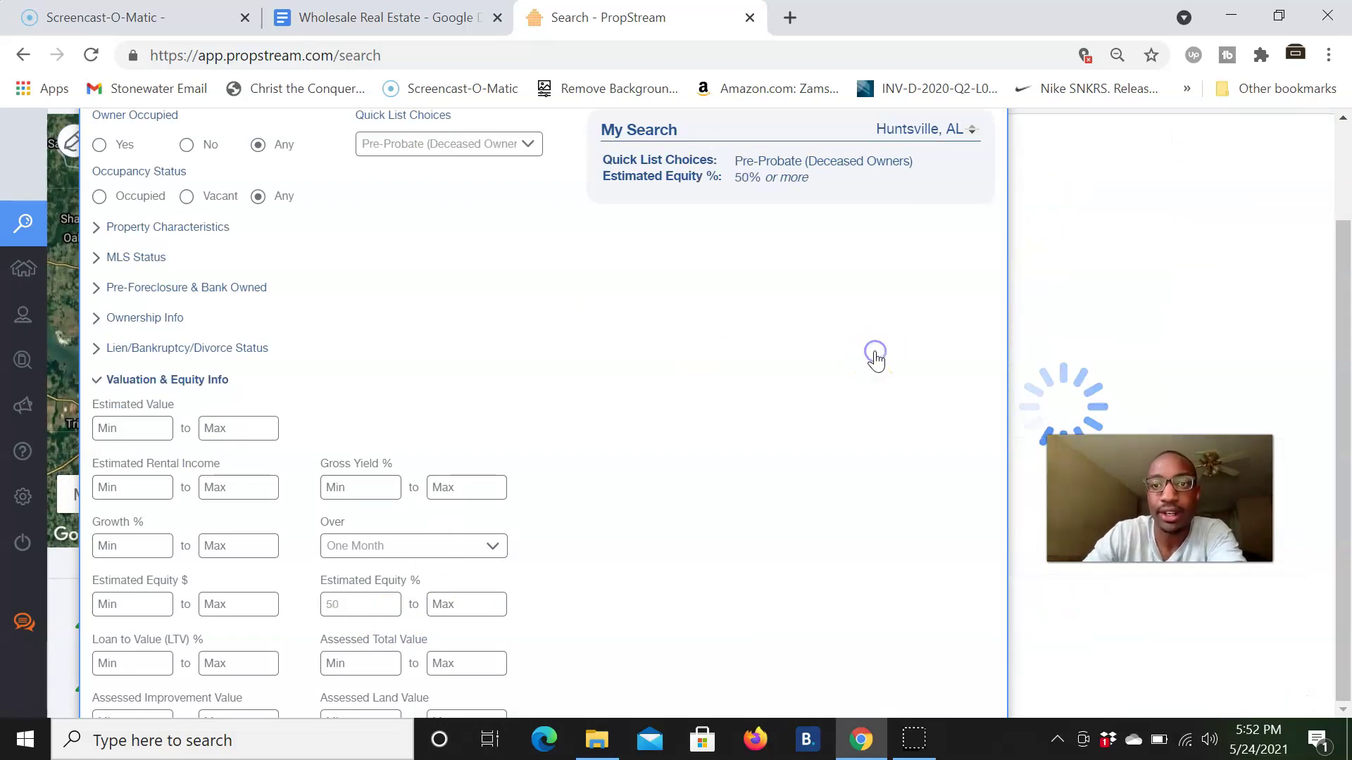
scroll(874, 353, "up", 2)
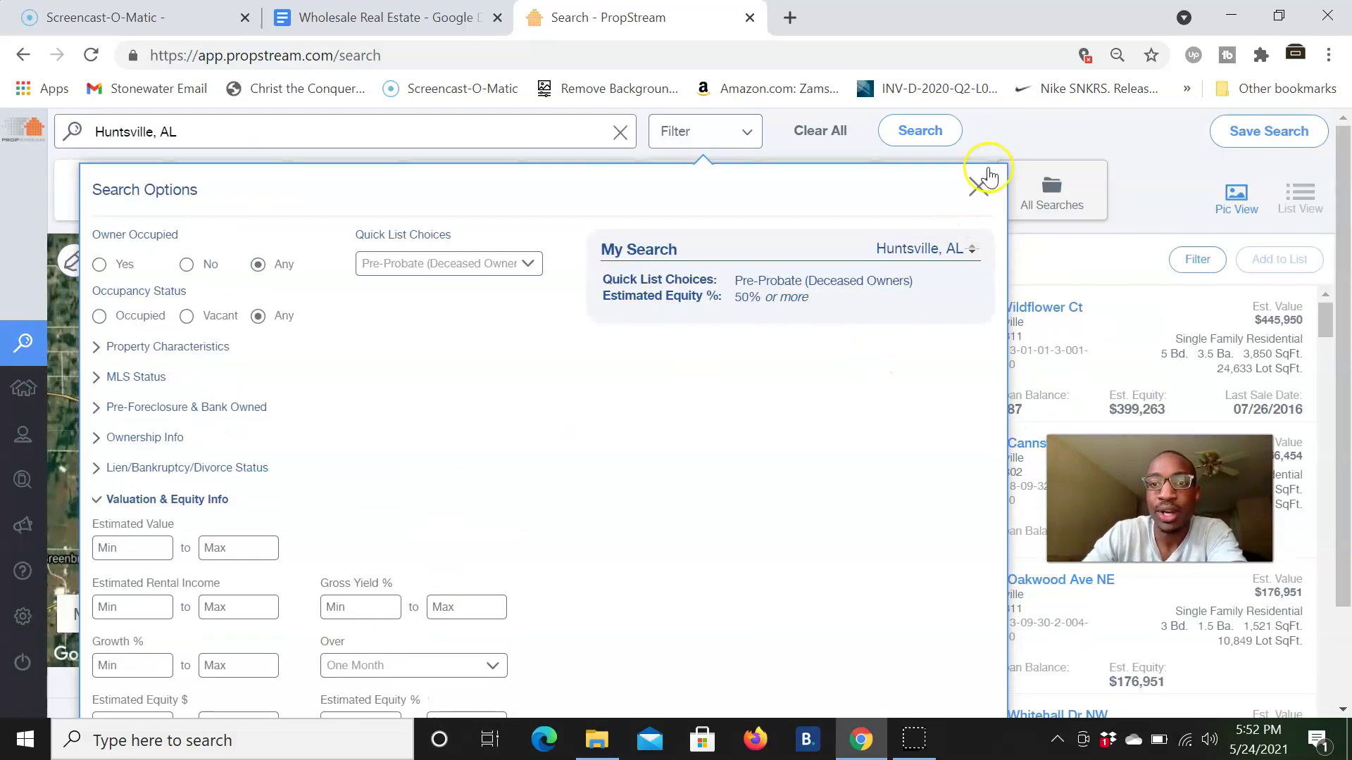
left_click(976, 188)
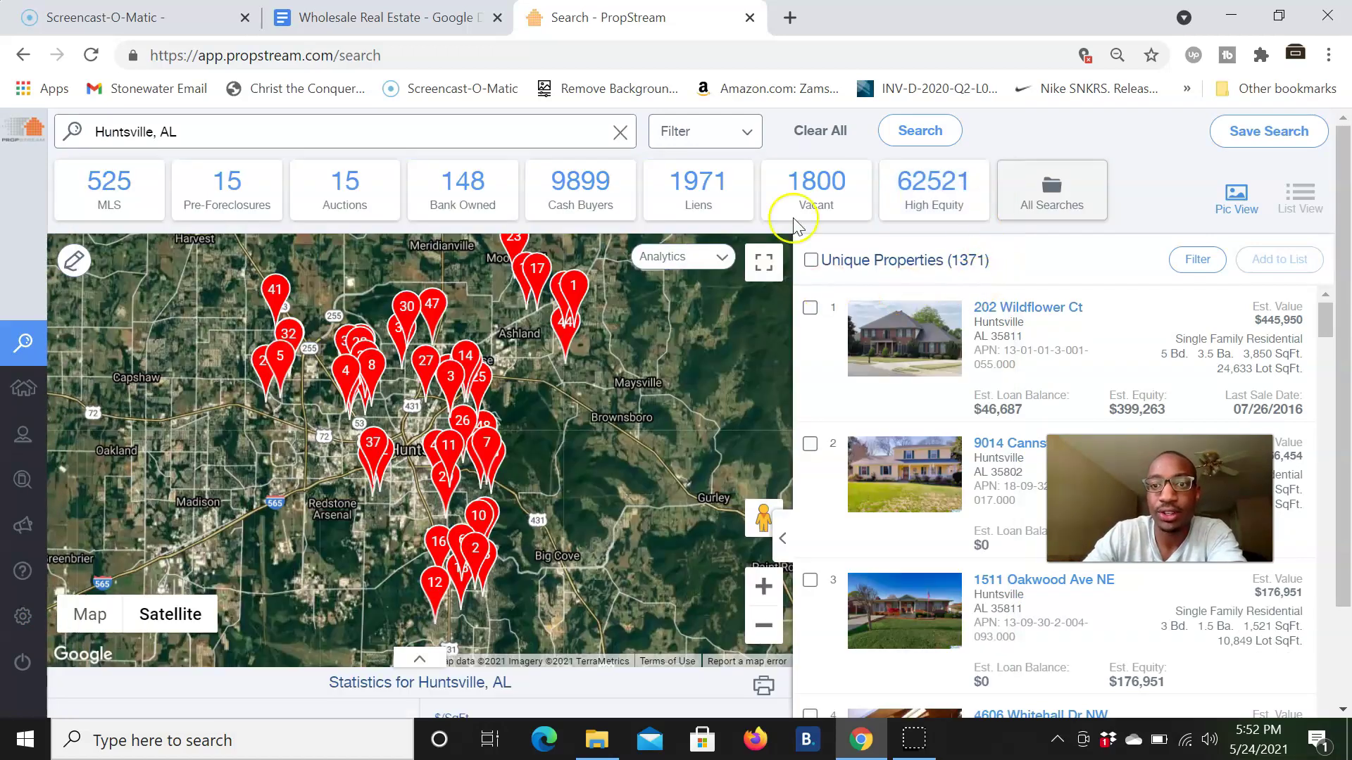
- Filter the pre-probate results to a minimum of 10 years of ownership and close the search options
left_click(721, 132)
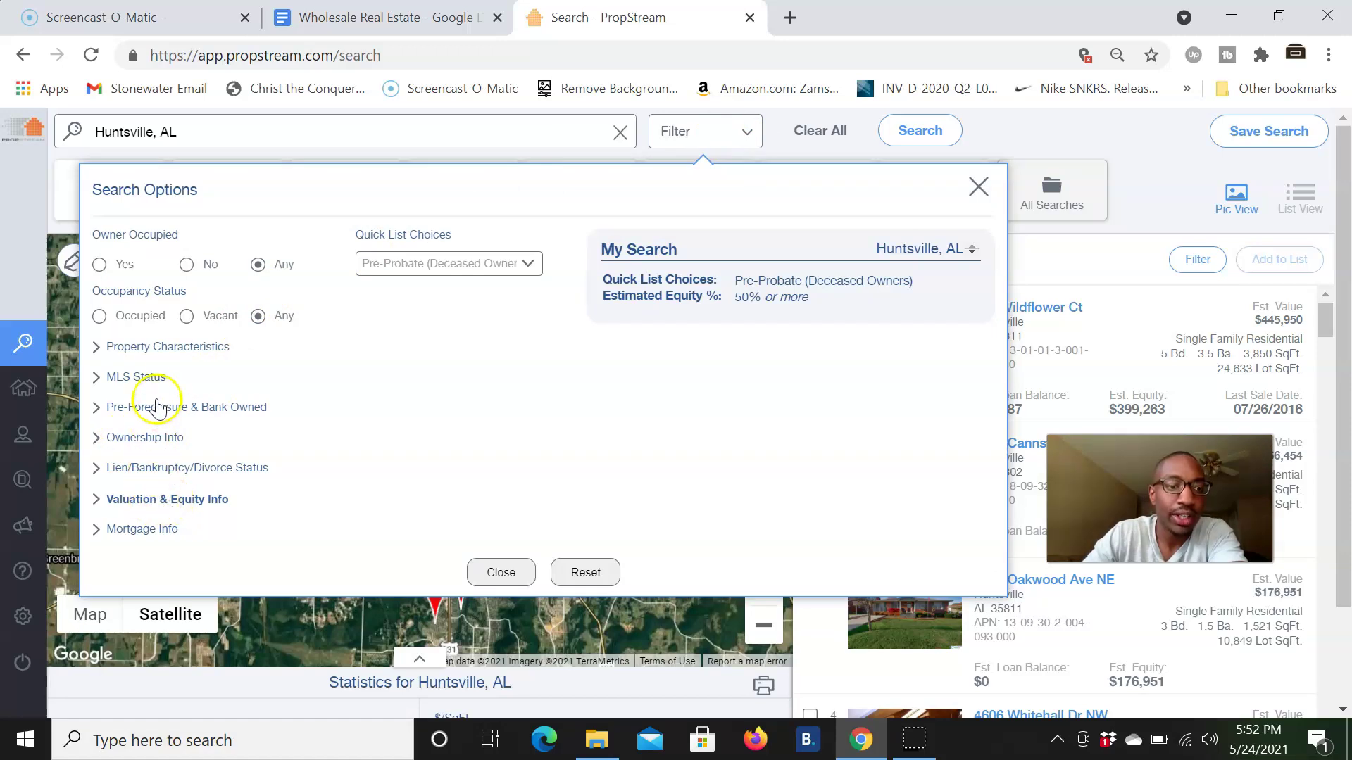
left_click(145, 438)
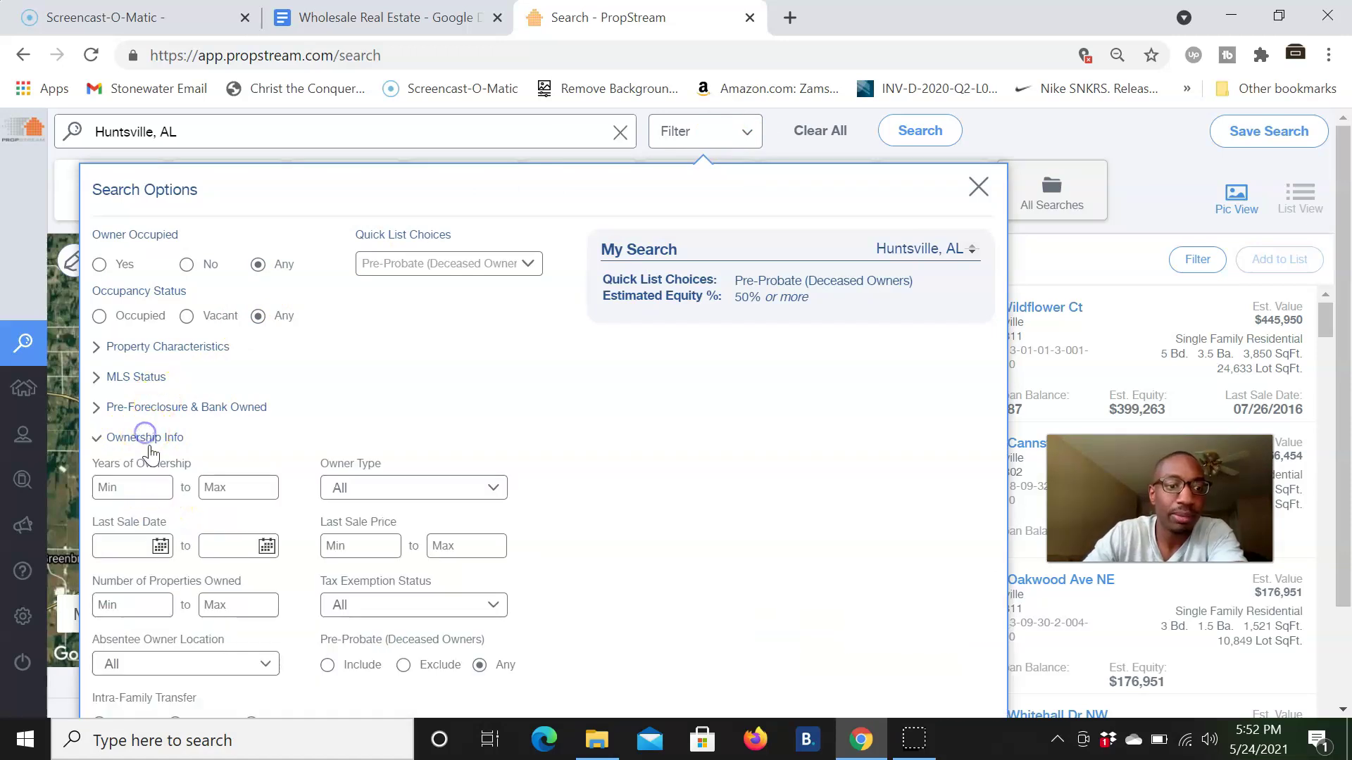
left_click(146, 486)
type("10")
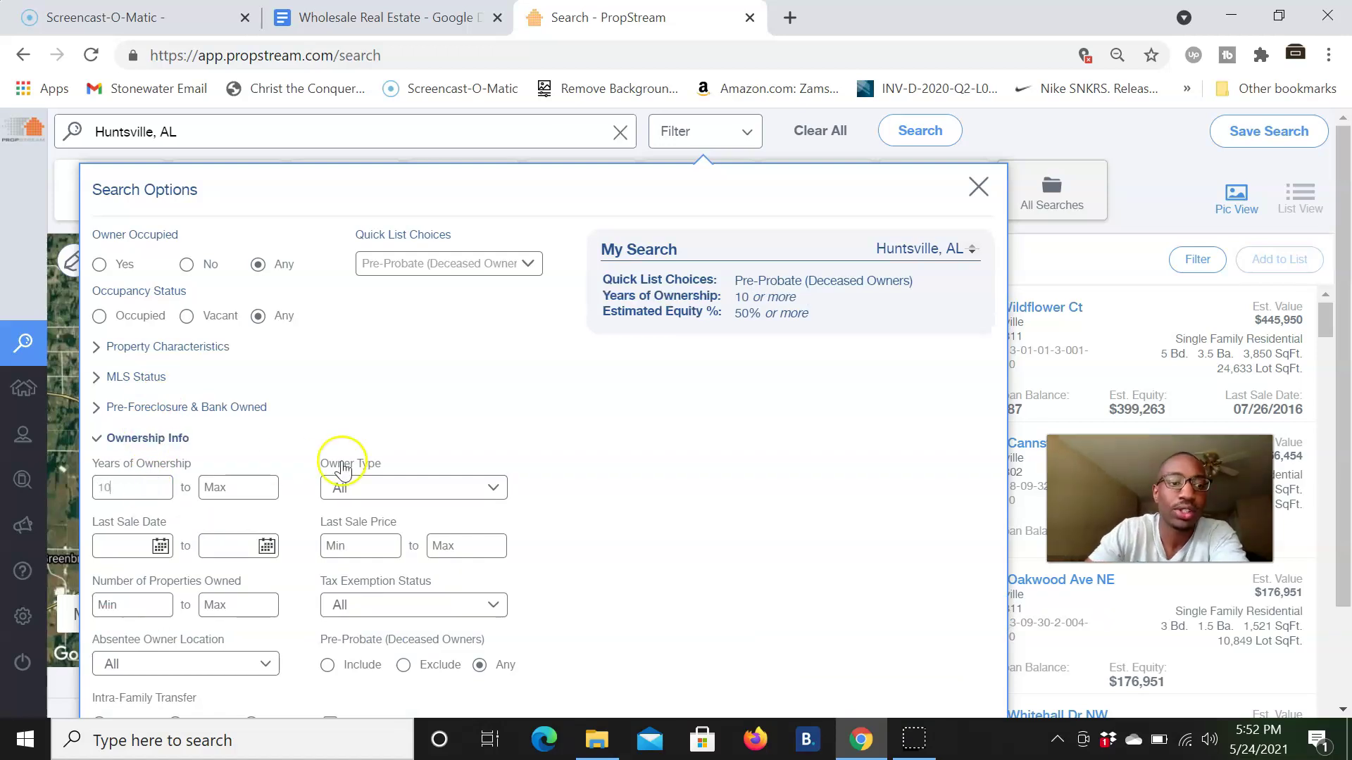
left_click(982, 192)
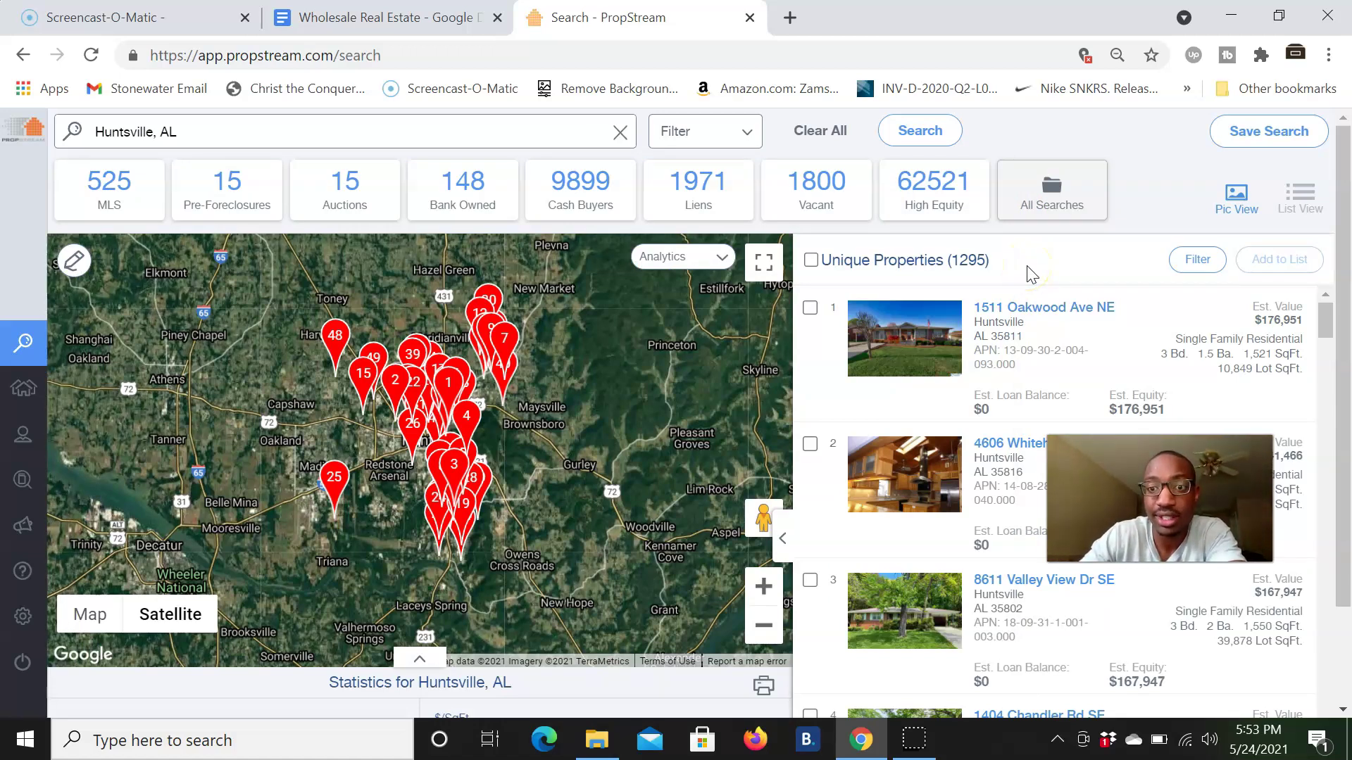
- Limit the pre-probate search to the property types Single Family, Condo/Townhouse, Multi-Family 2-4 and Multi-Family 5+
left_click(673, 132)
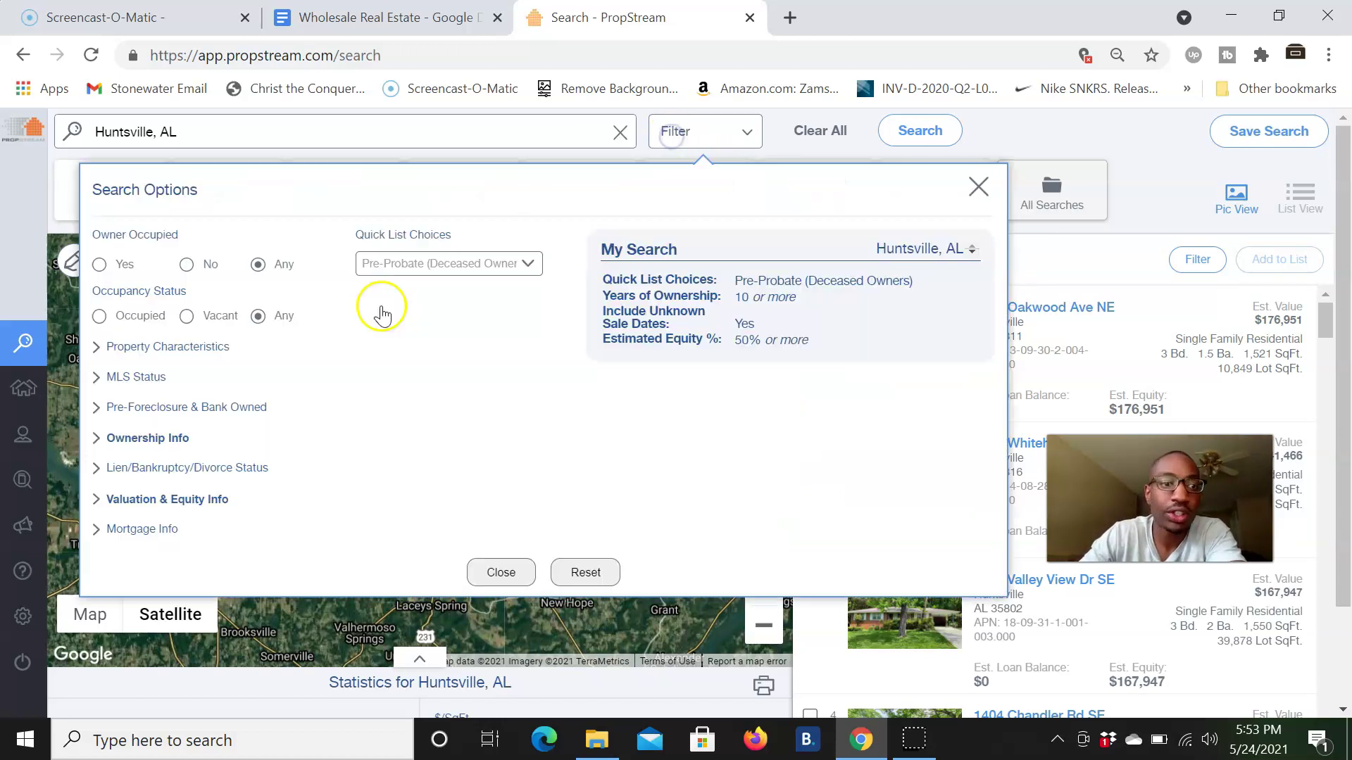
left_click(197, 344)
left_click(384, 398)
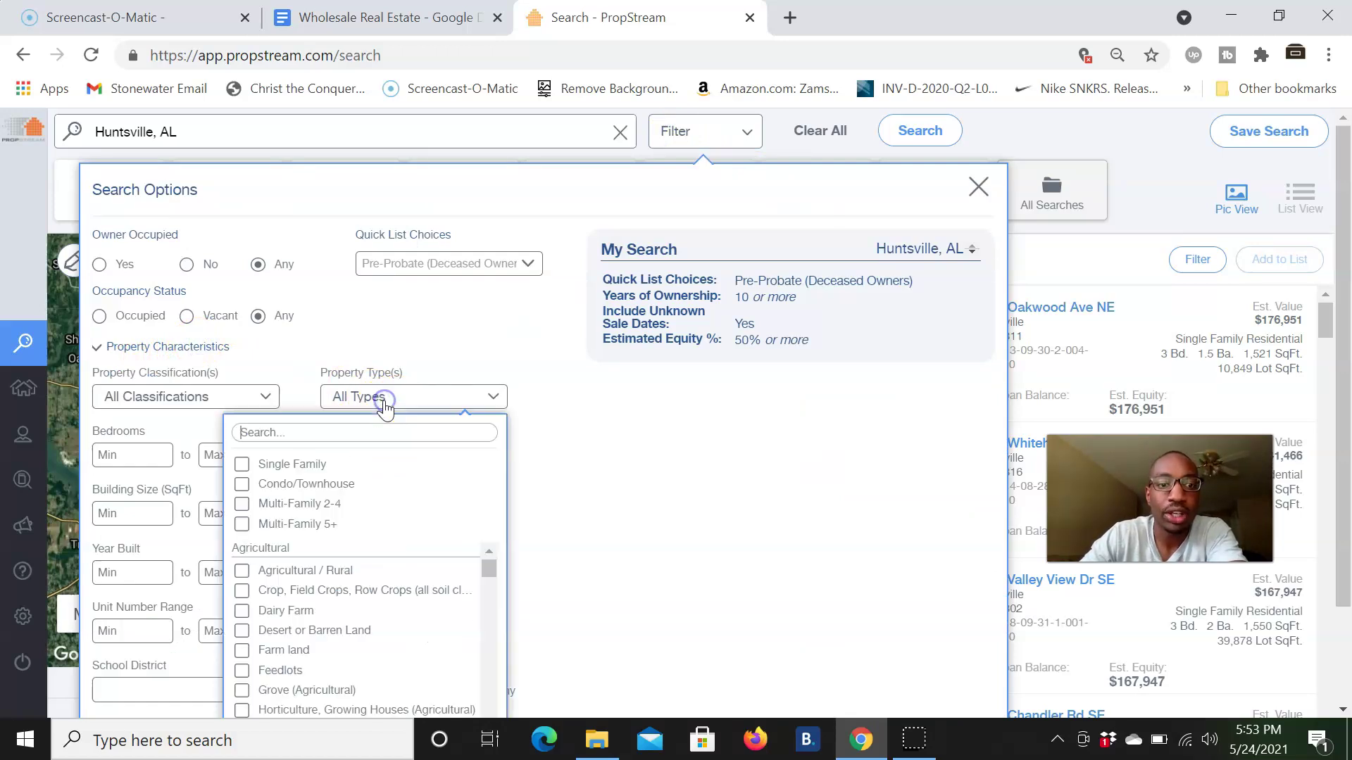
left_click(314, 465)
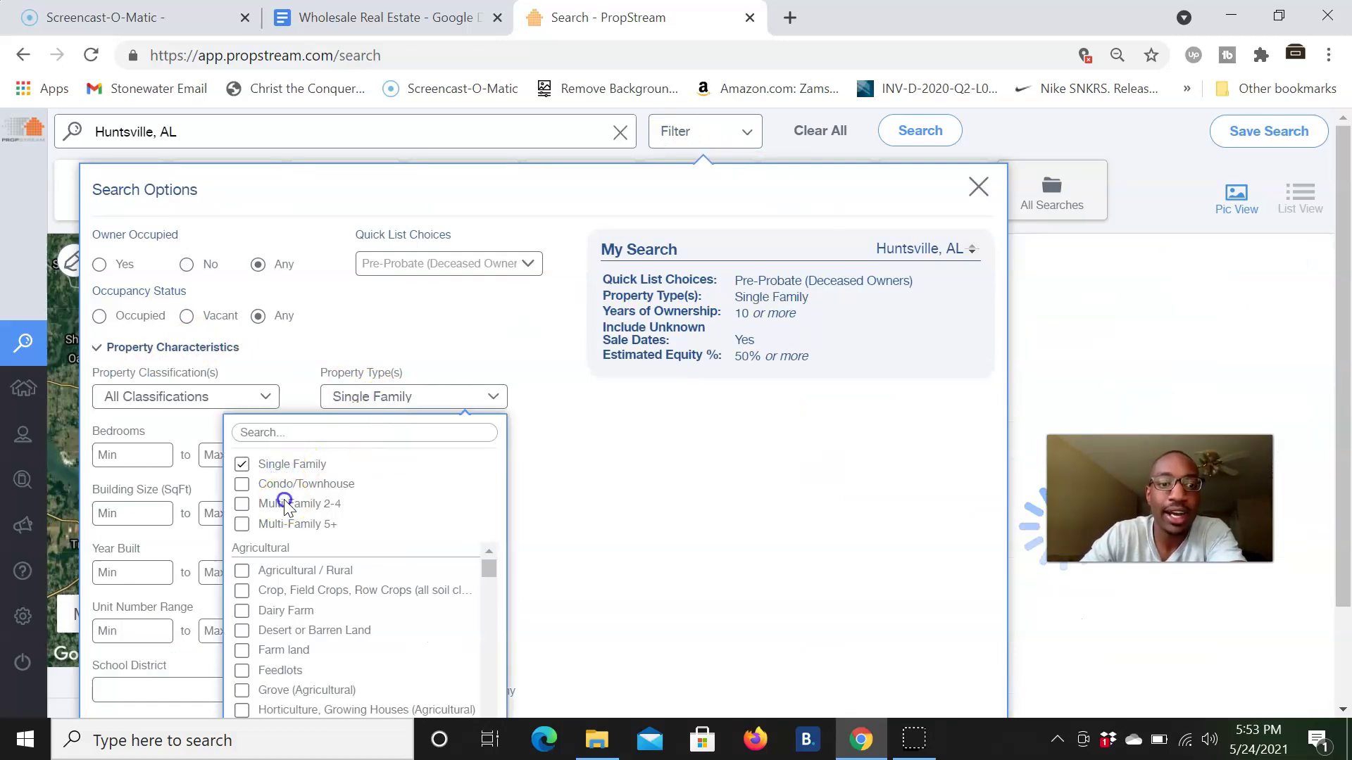
left_click(287, 504)
left_click(272, 484)
left_click(276, 526)
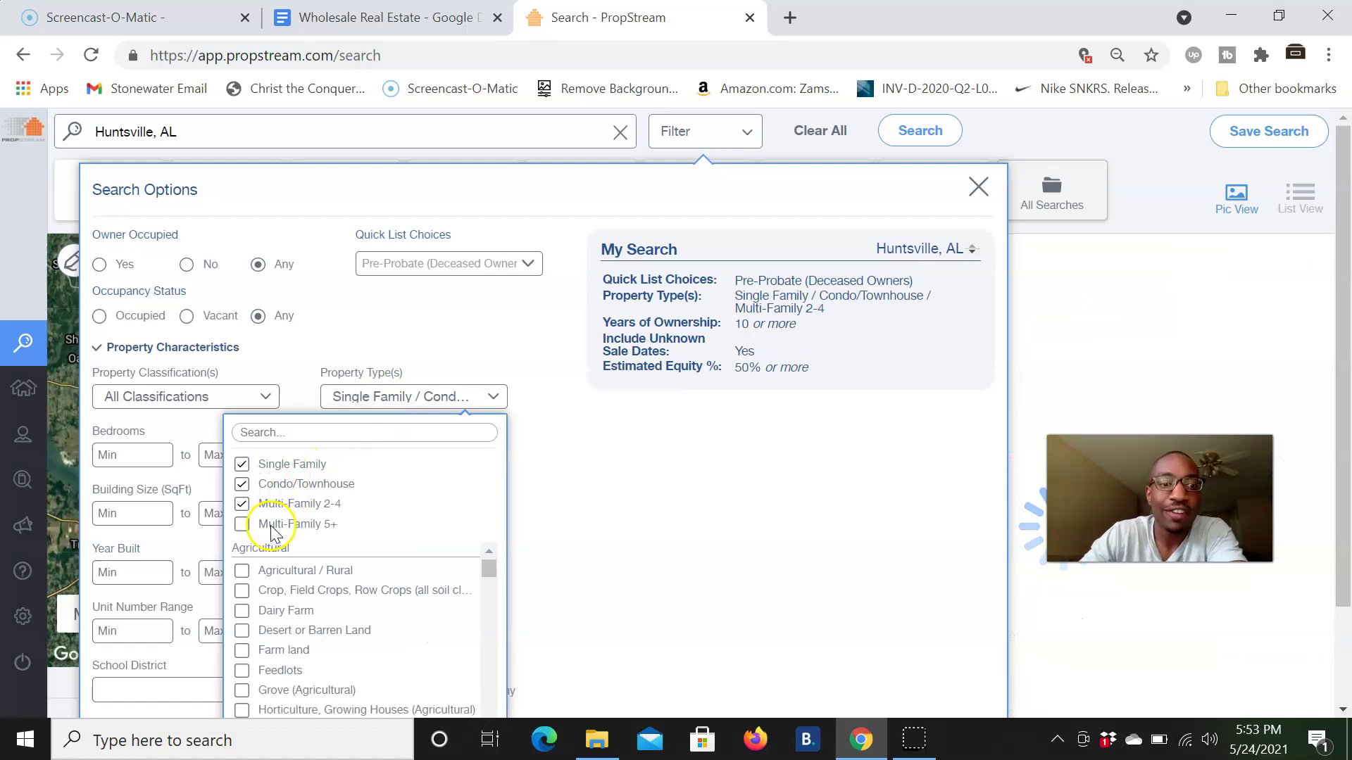
left_click(703, 492)
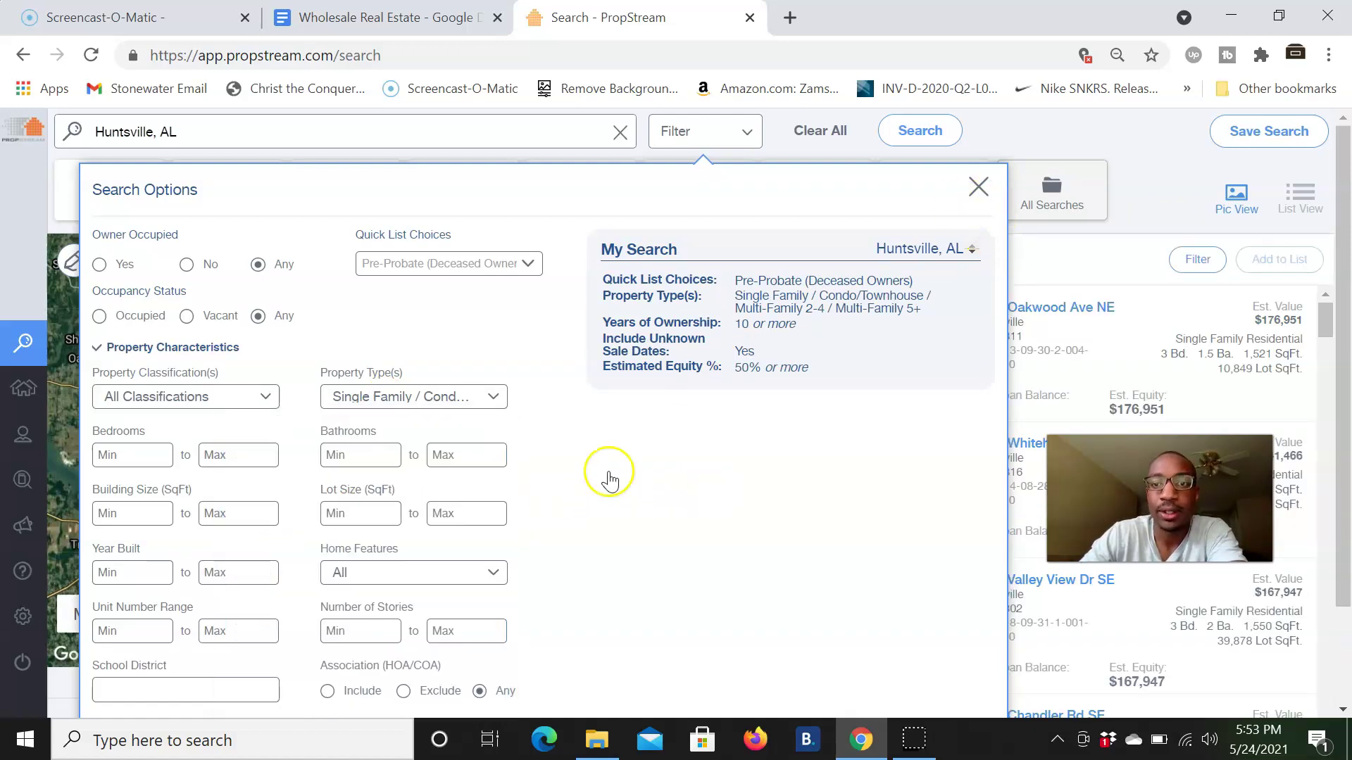
left_click(203, 349)
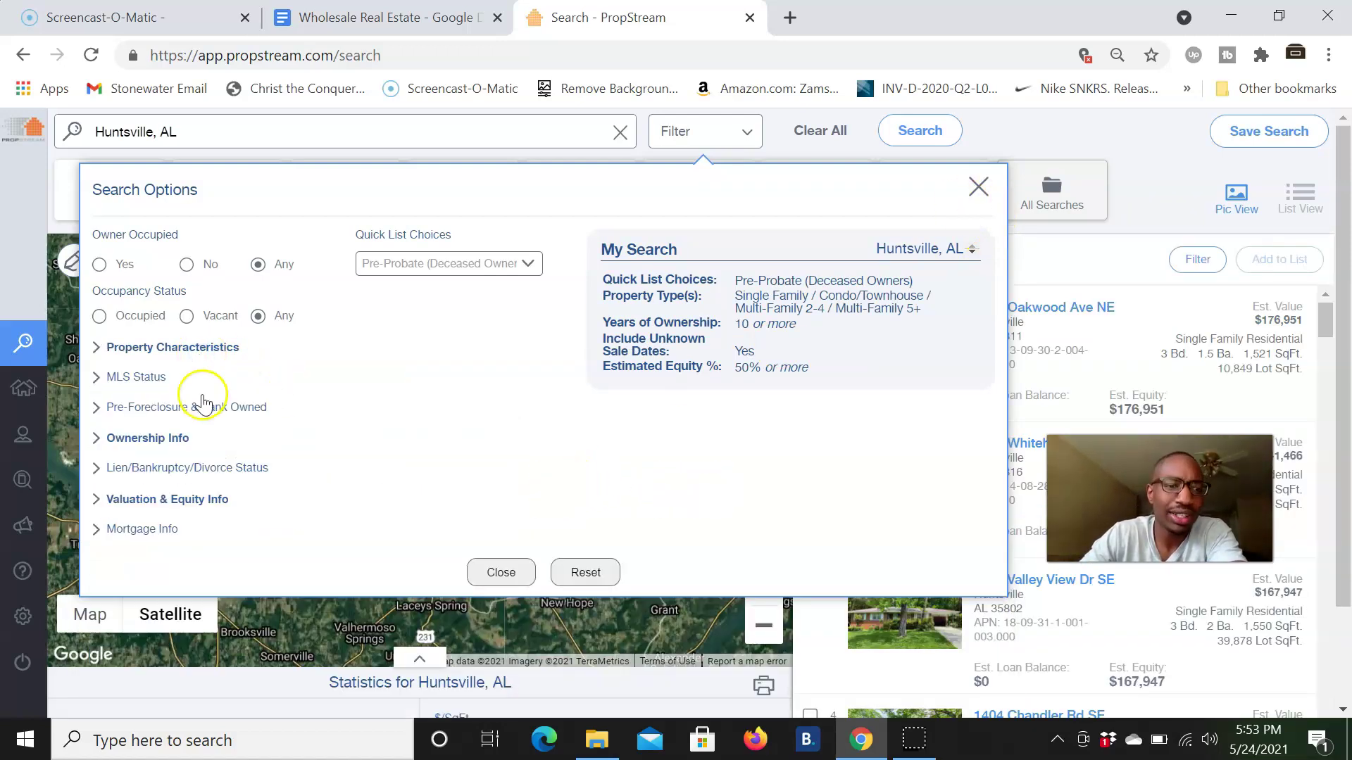
- Set the maximum estimated value to $400,000 and close the search options
left_click(169, 502)
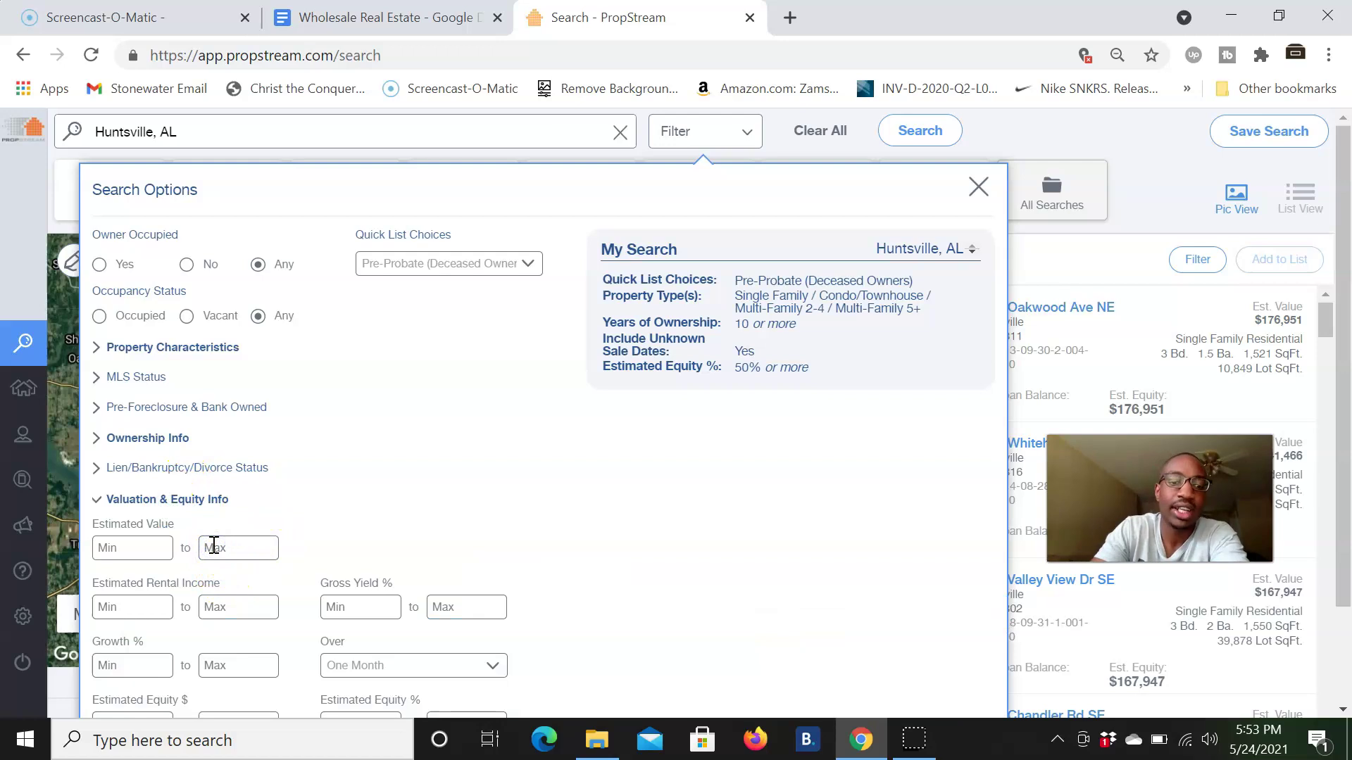
left_click(215, 547)
type("4000000")
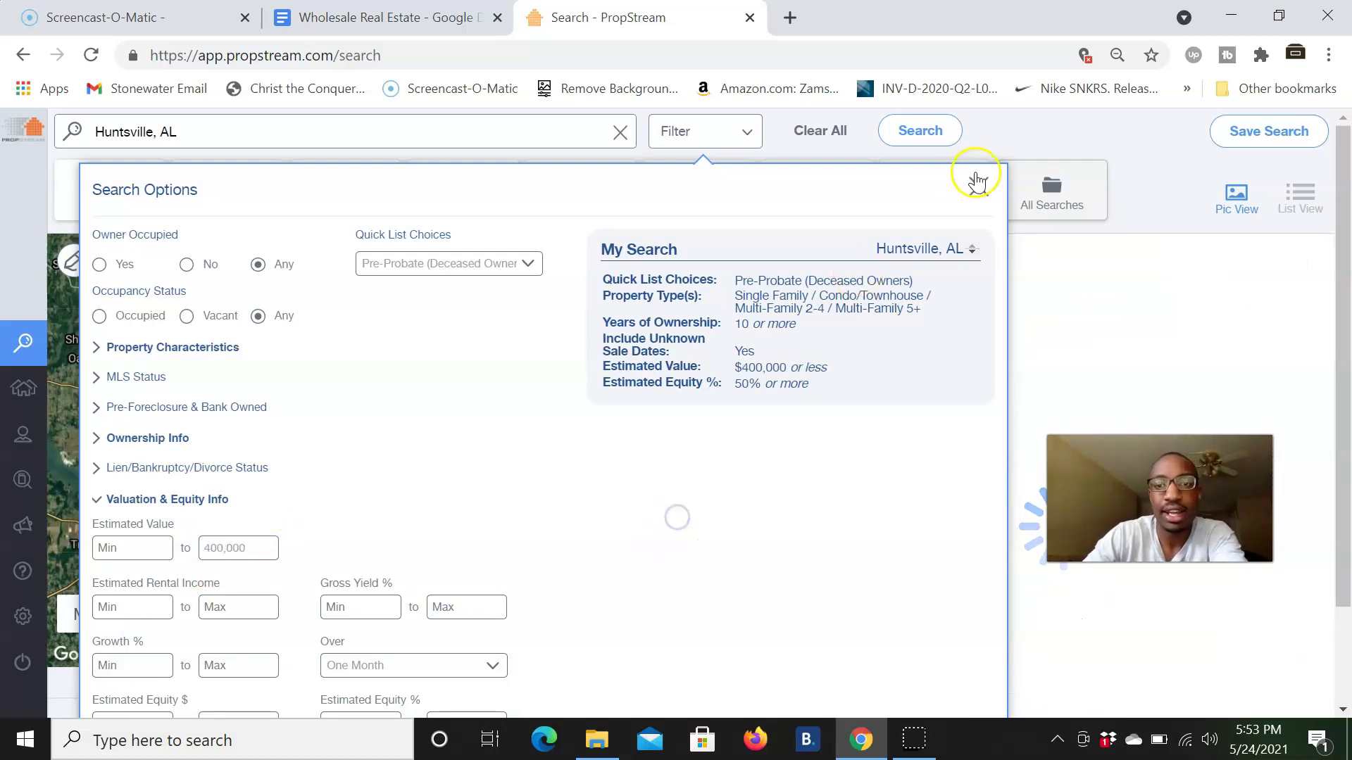
left_click(979, 185)
left_click(979, 186)
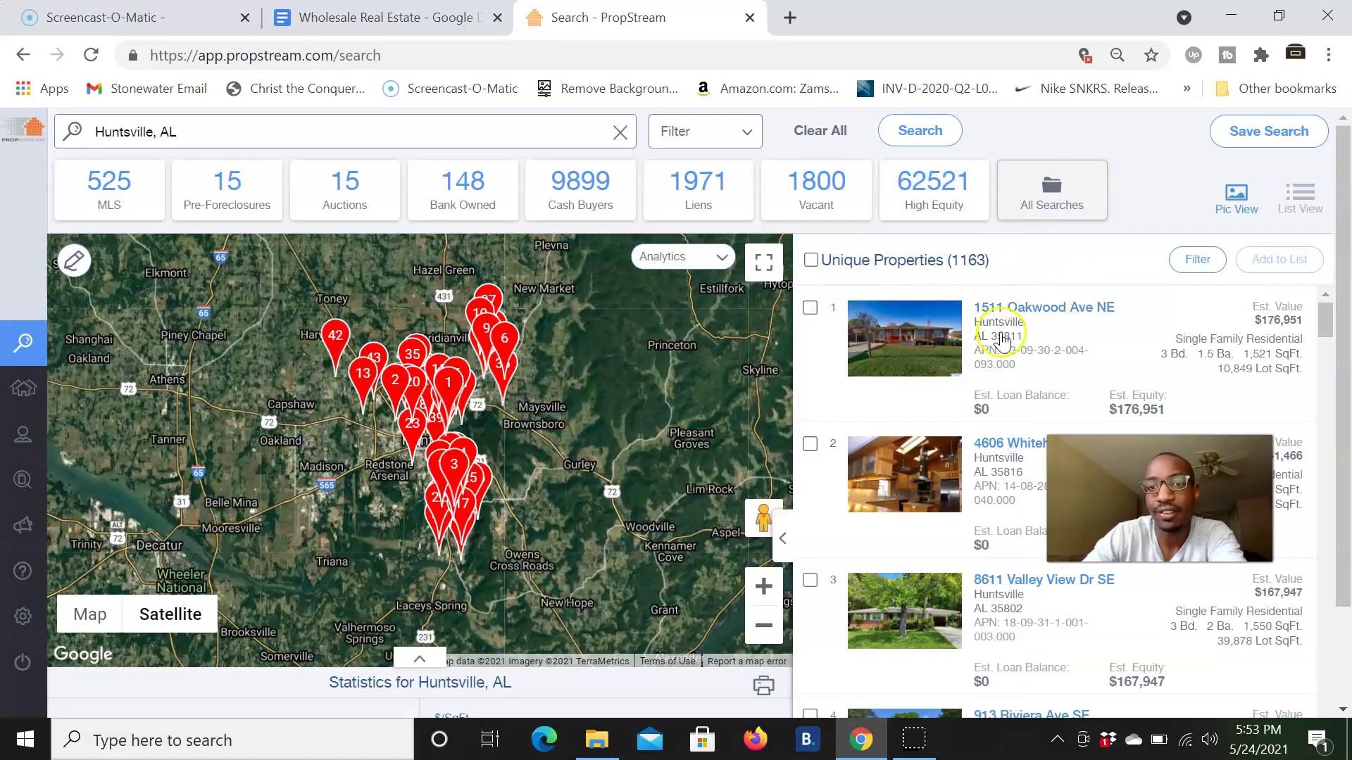
- Switch to the Wholesale Real Estate document and add the bullet "SFs, MFs, Condos, Townhouses" to the end of the Vacant Absentee criteria
left_click(331, 18)
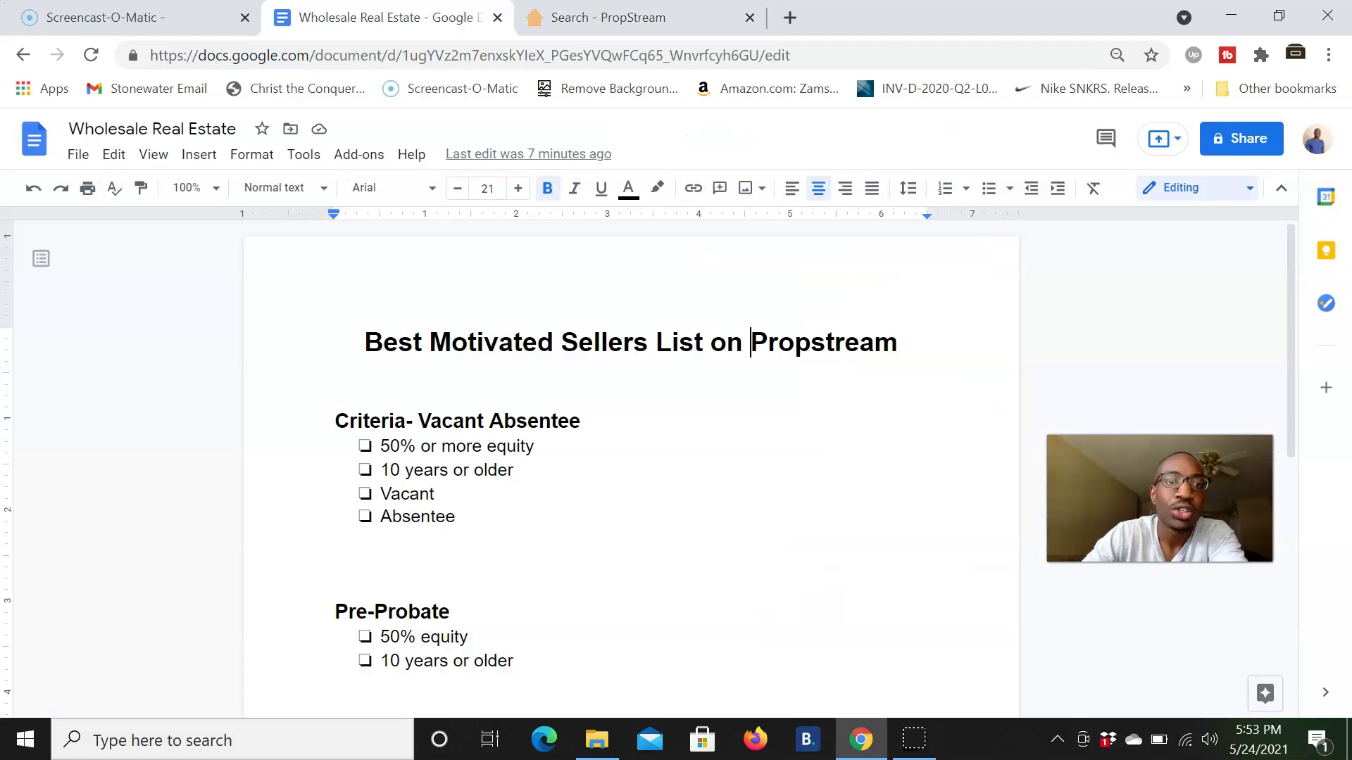
left_click(505, 516)
key("Return")
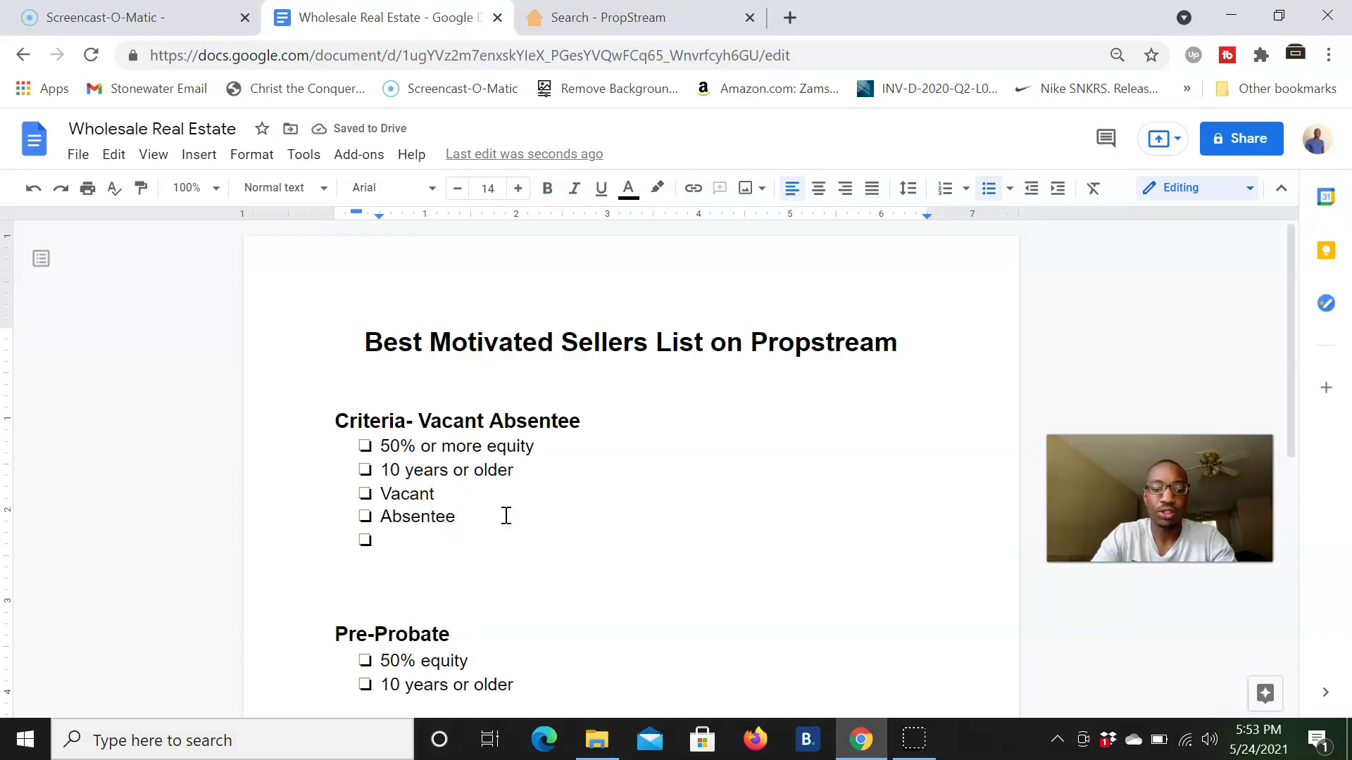
type("S")
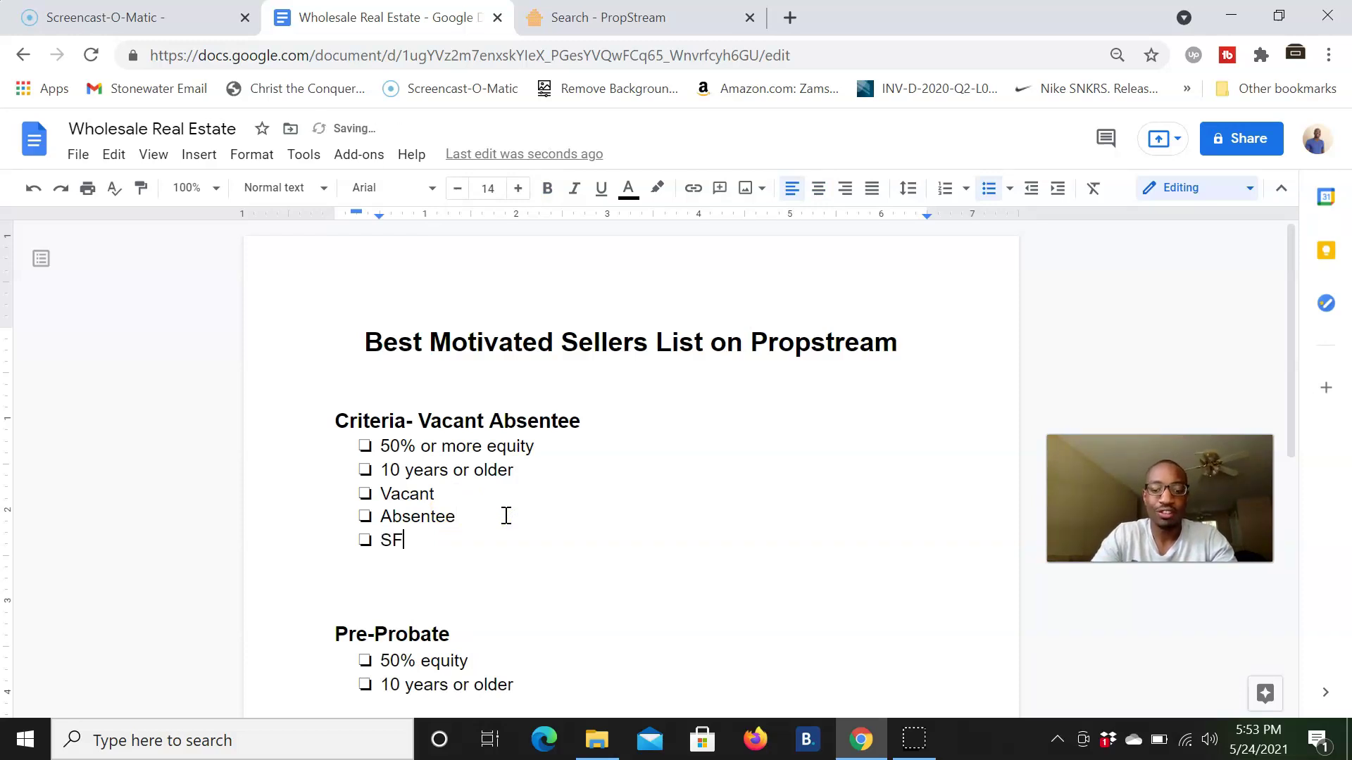
type("Fs, MFs, Condos, Townhouses")
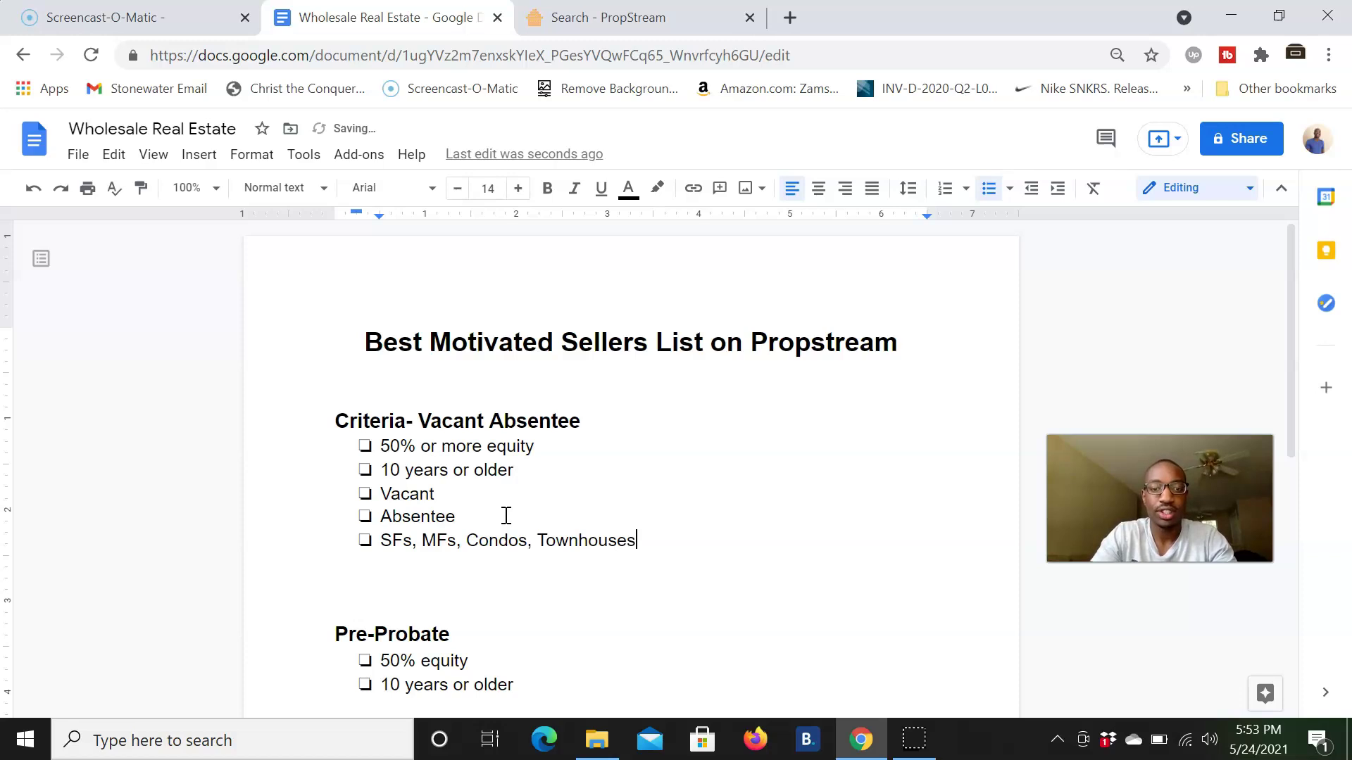
- Copy the property types bullet to the end of the Pre-Probate list and add the bullet "Valuation max at $400k" below it
scroll(506, 516, "down", 1)
left_click_drag(640, 507, 338, 504)
key("ctrl+c")
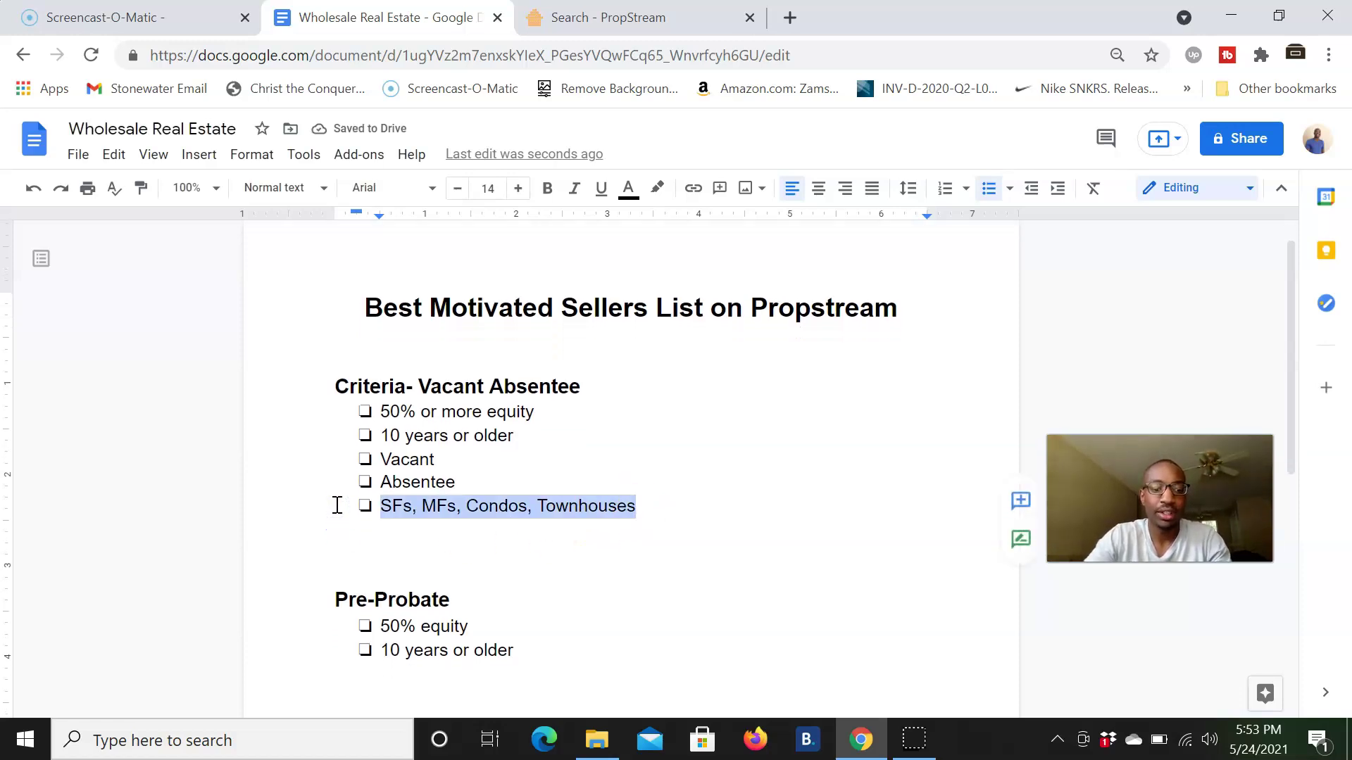
left_click(530, 647)
key("Return")
key("ctrl+v")
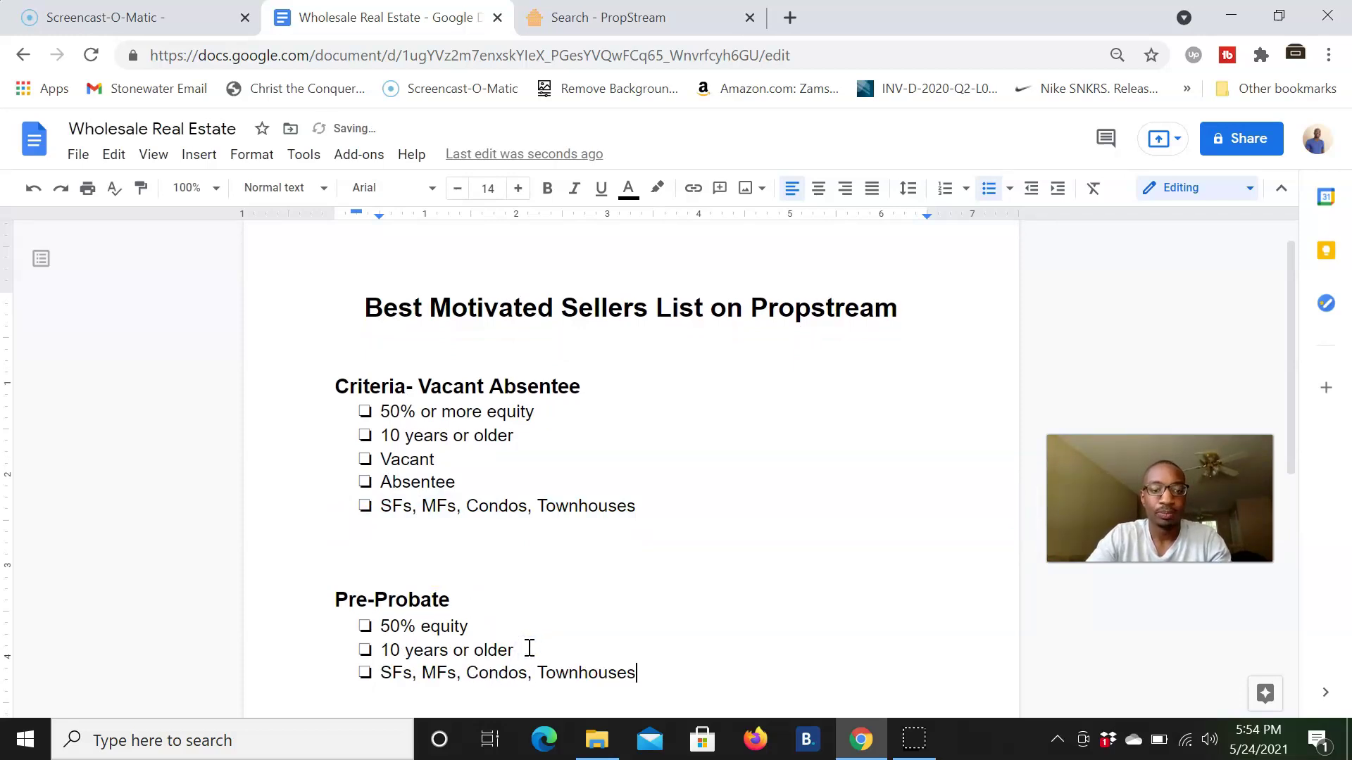
key("Return")
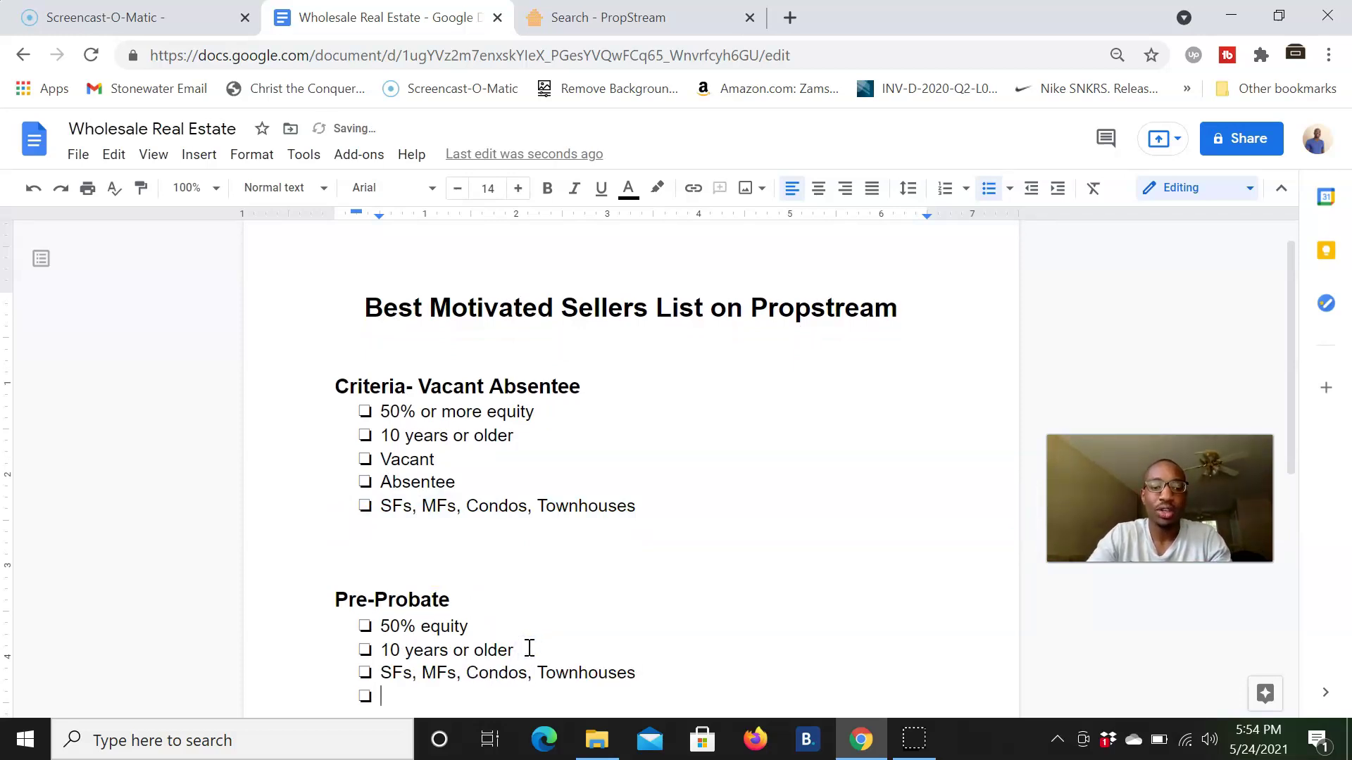
type("Valuation max at $400k")
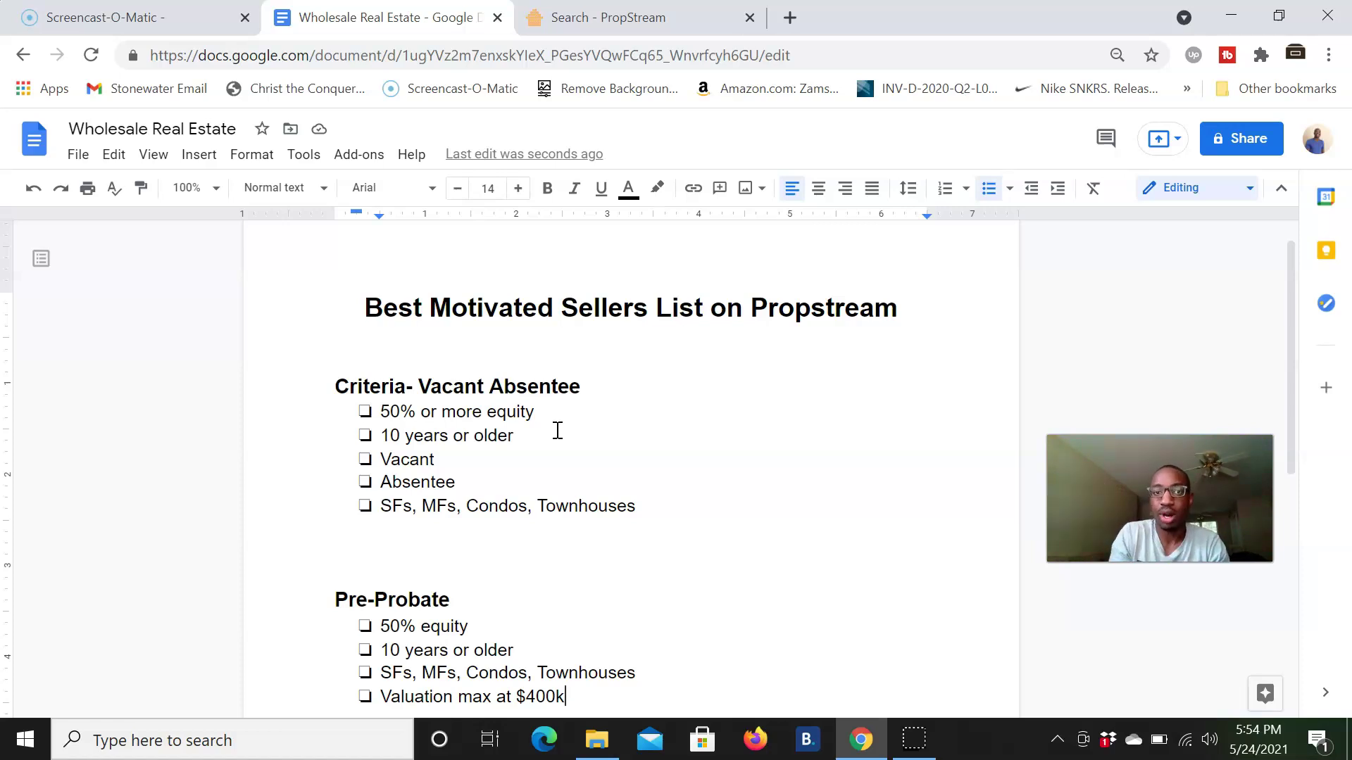
- Switch back to PropStream, select all the search results, and check which existing marketing lists they can be added to without saving
left_click(620, 17)
left_click(901, 185)
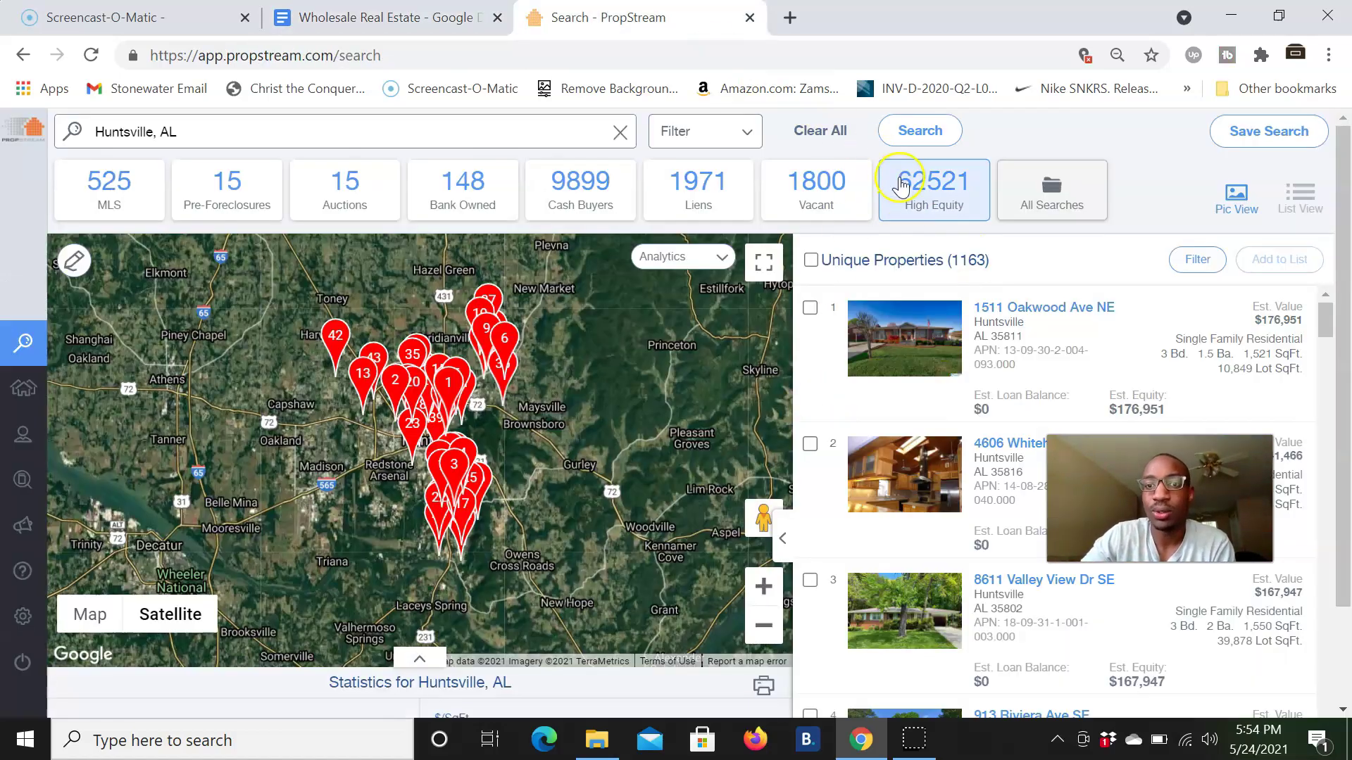
left_click(810, 260)
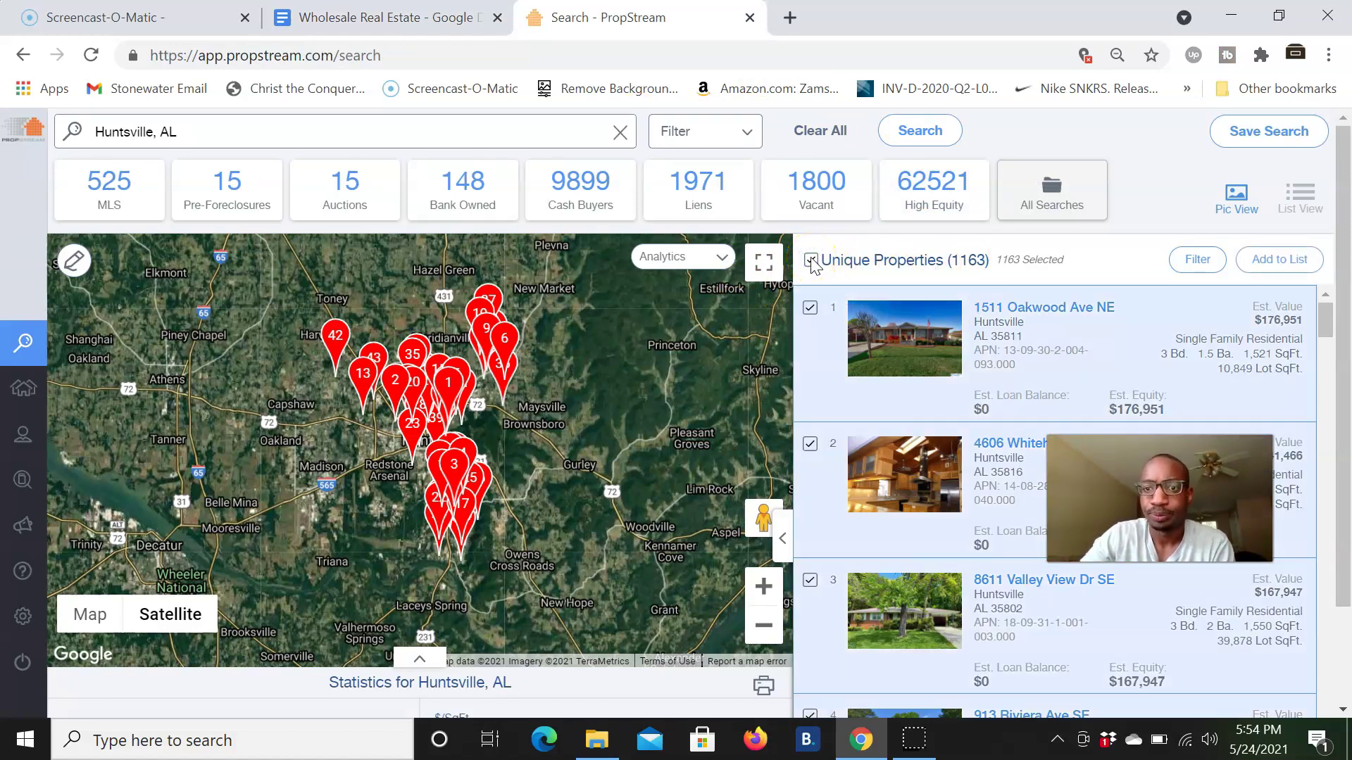
left_click(1276, 268)
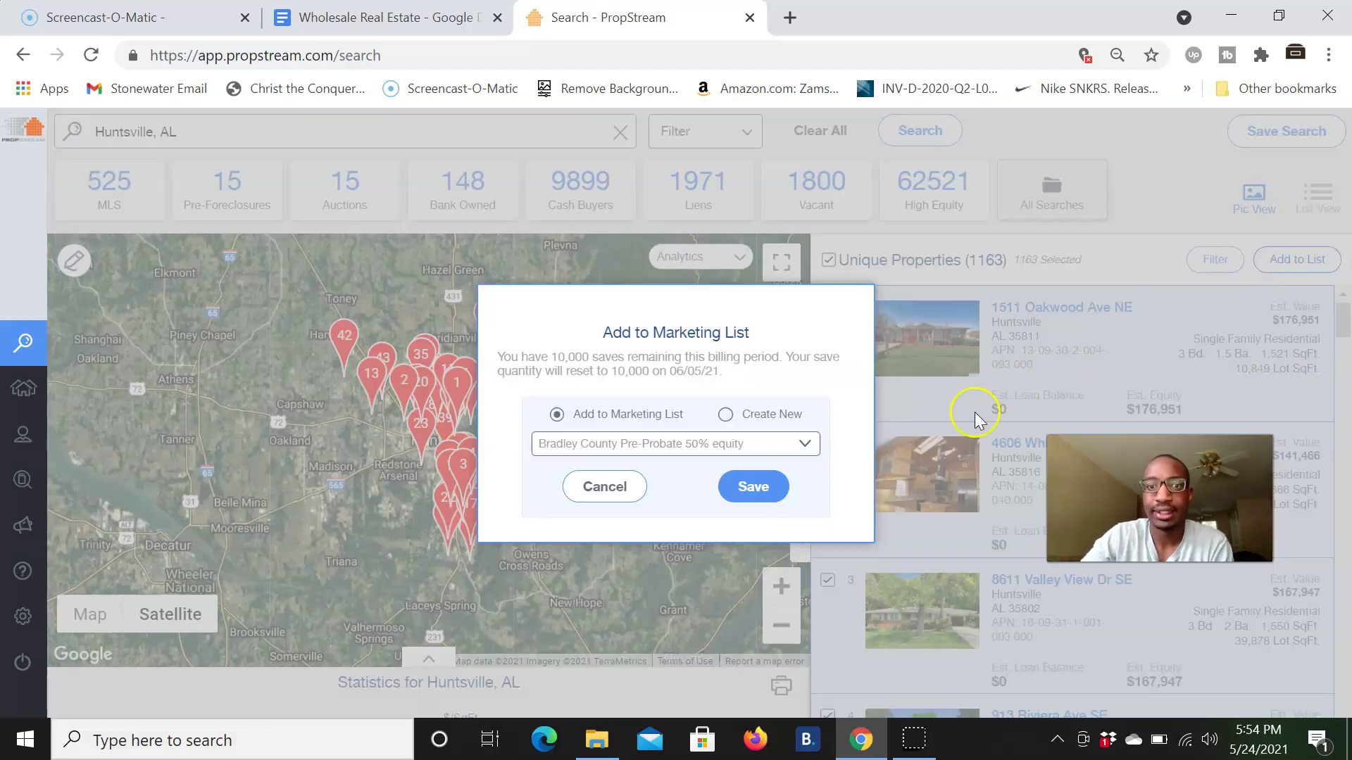
left_click(804, 444)
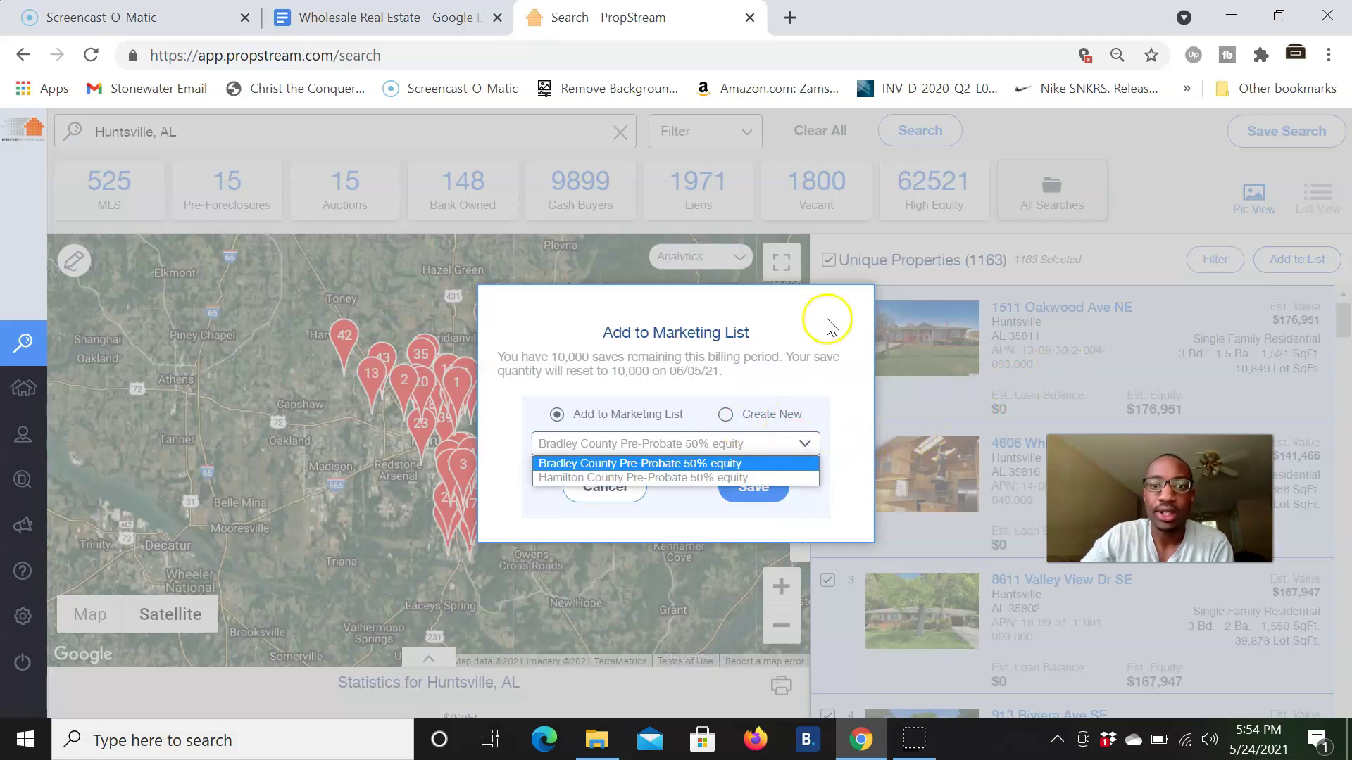
left_click(794, 310)
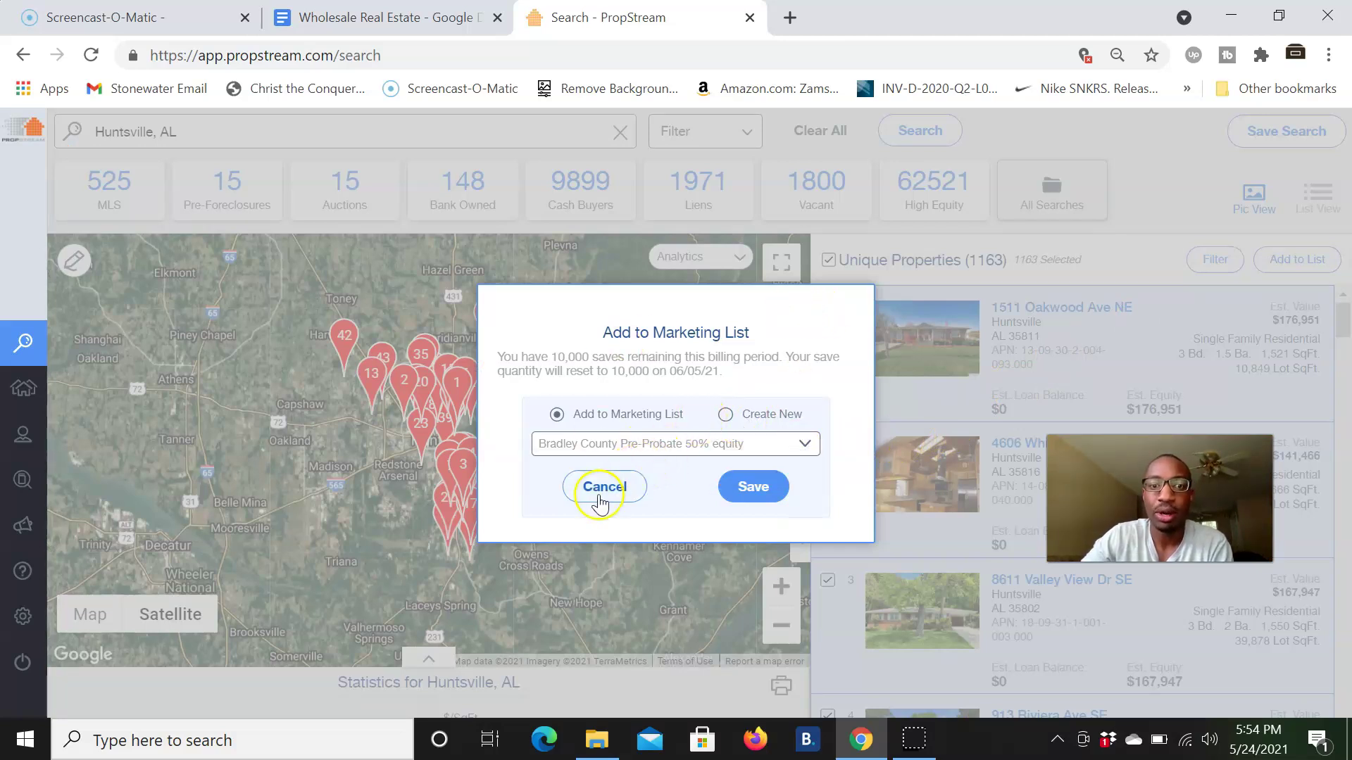
left_click(600, 495)
- Open the Hamilton County Pre-Probate 50% equity marketing list in the saved properties
mouse_move(28, 429)
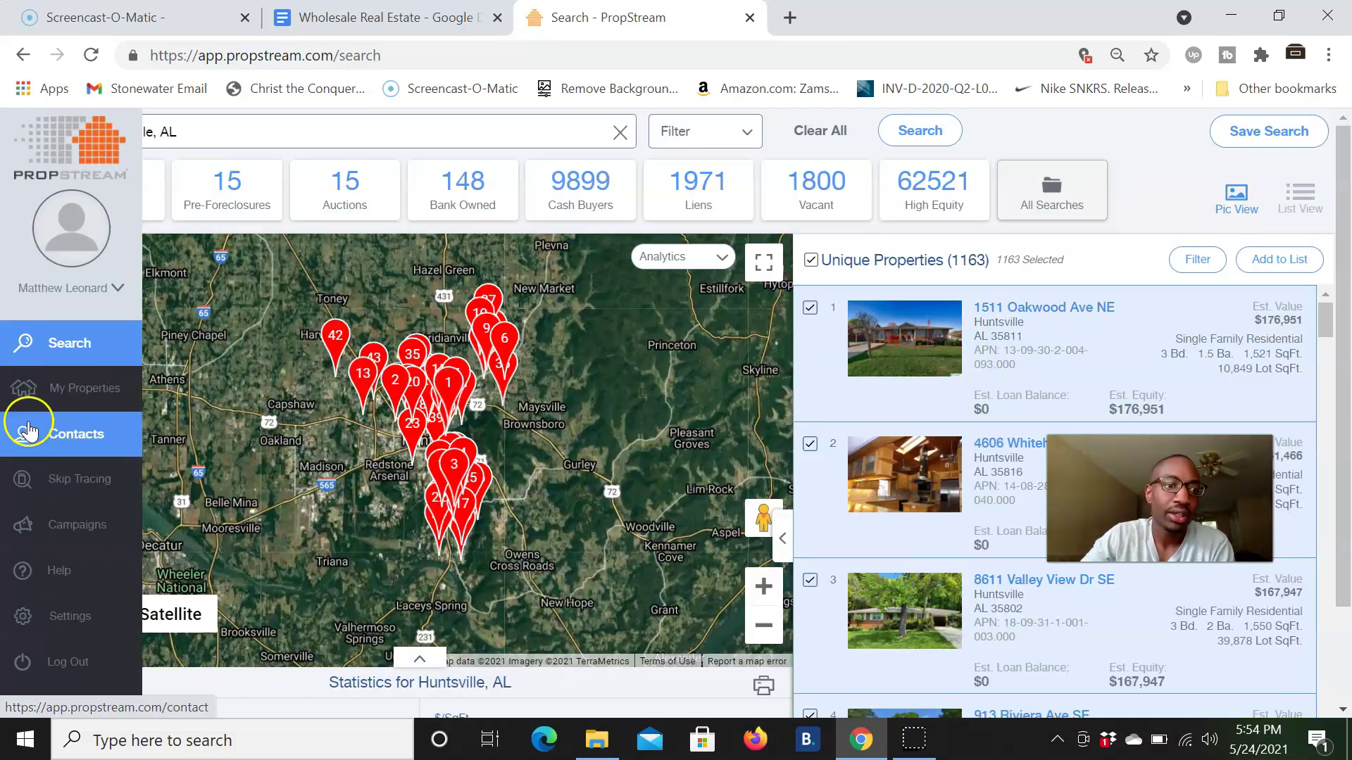
left_click(81, 389)
left_click(194, 447)
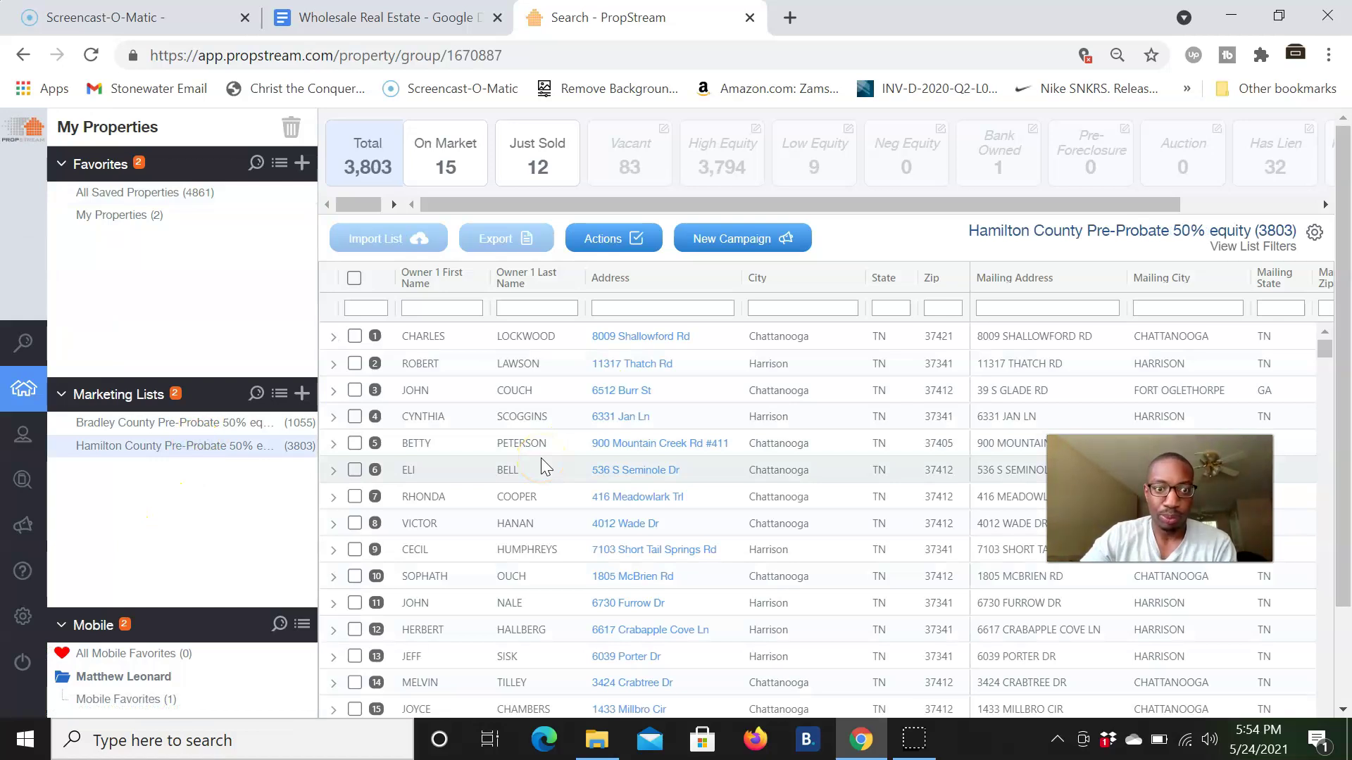
- Select every property in the Hamilton County list as for an export, and clear the selection
left_click(354, 280)
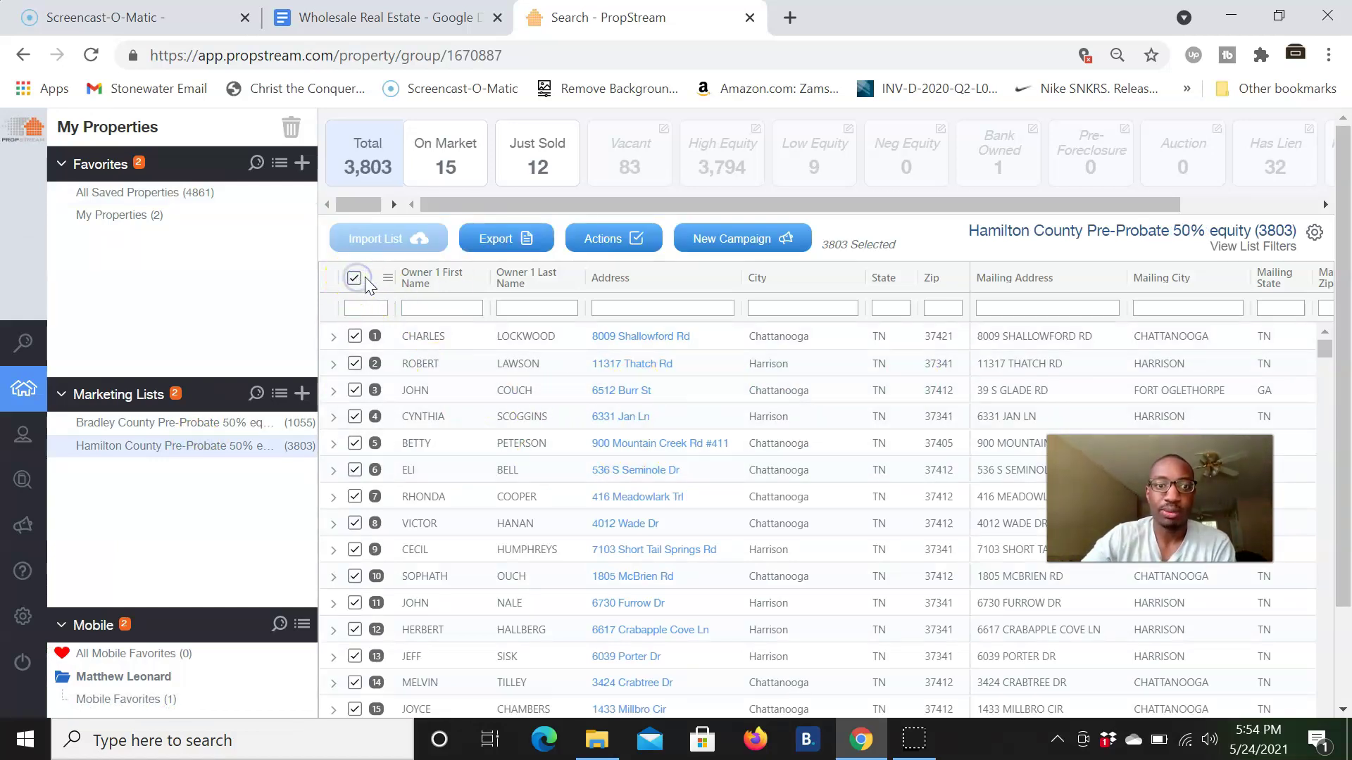
left_click(504, 241)
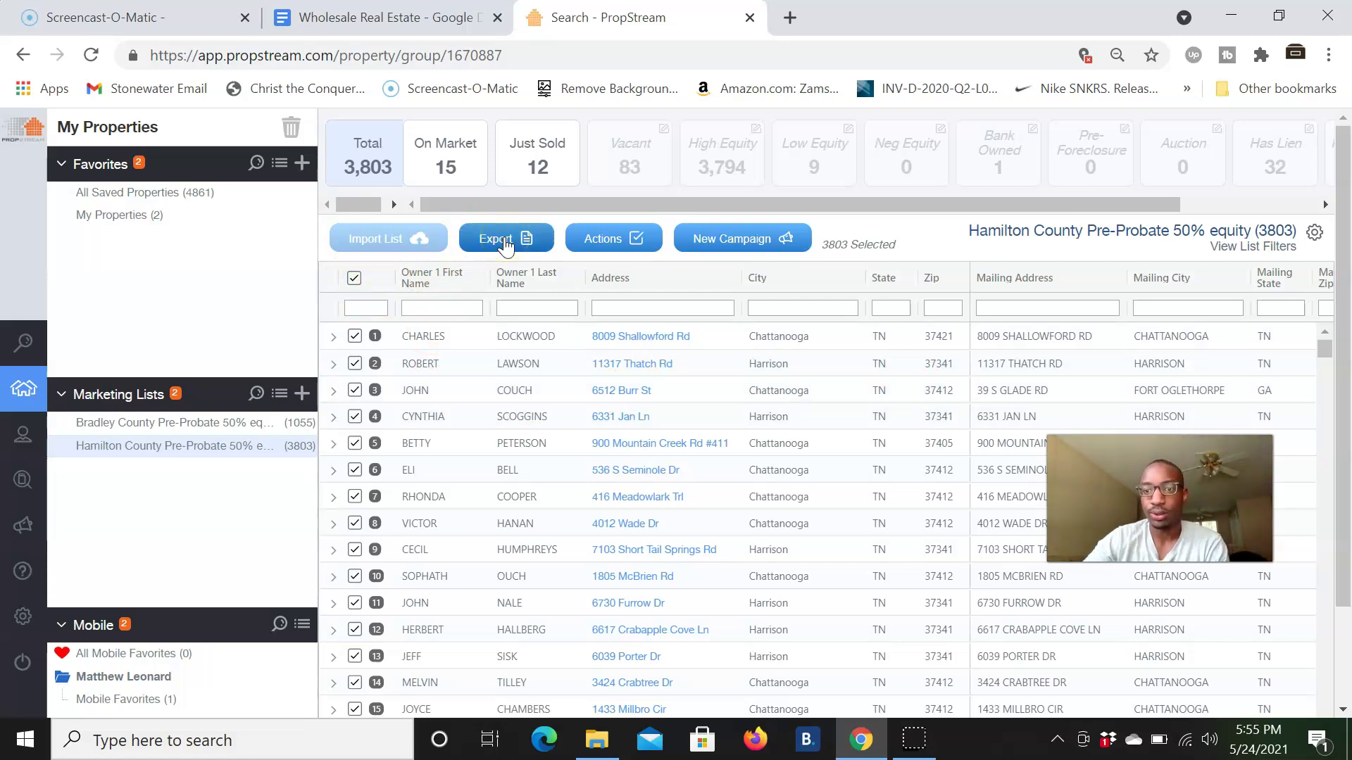
left_click(233, 432)
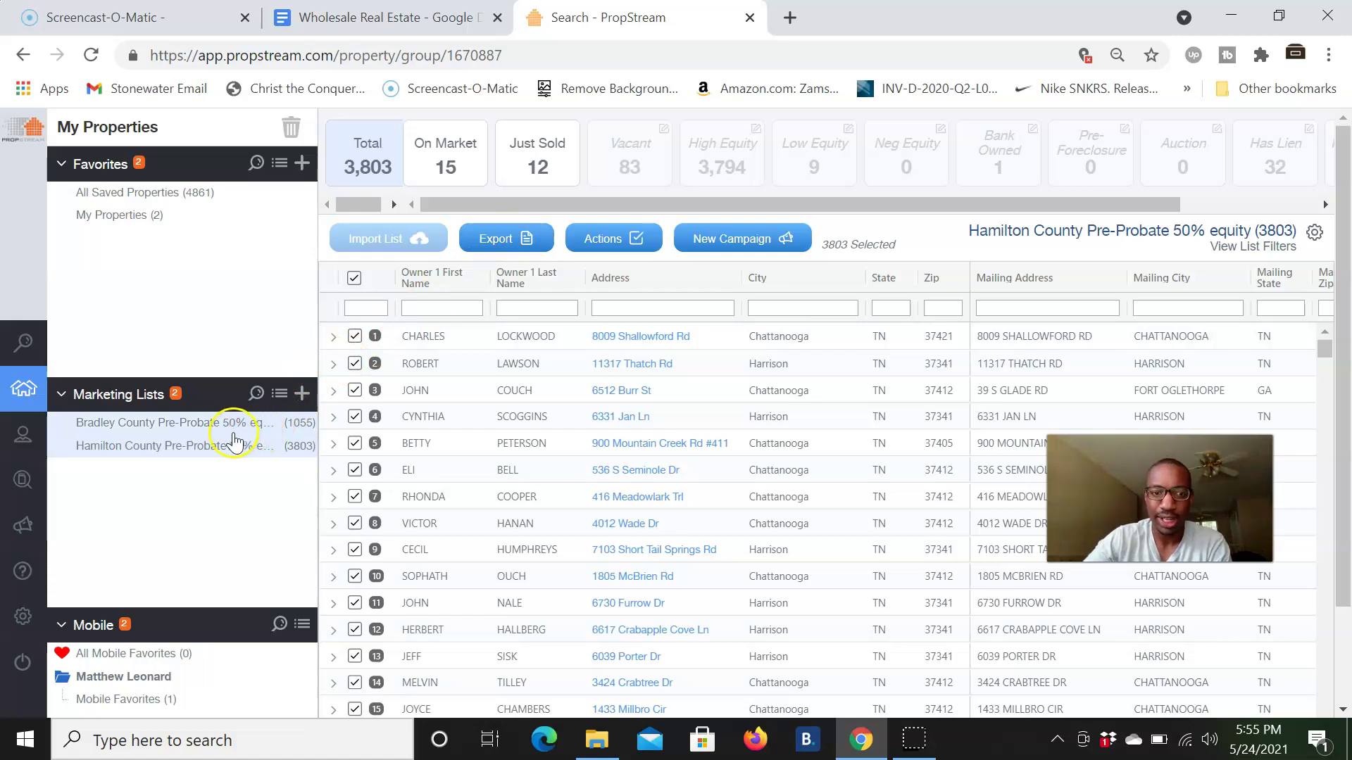
left_click(354, 278)
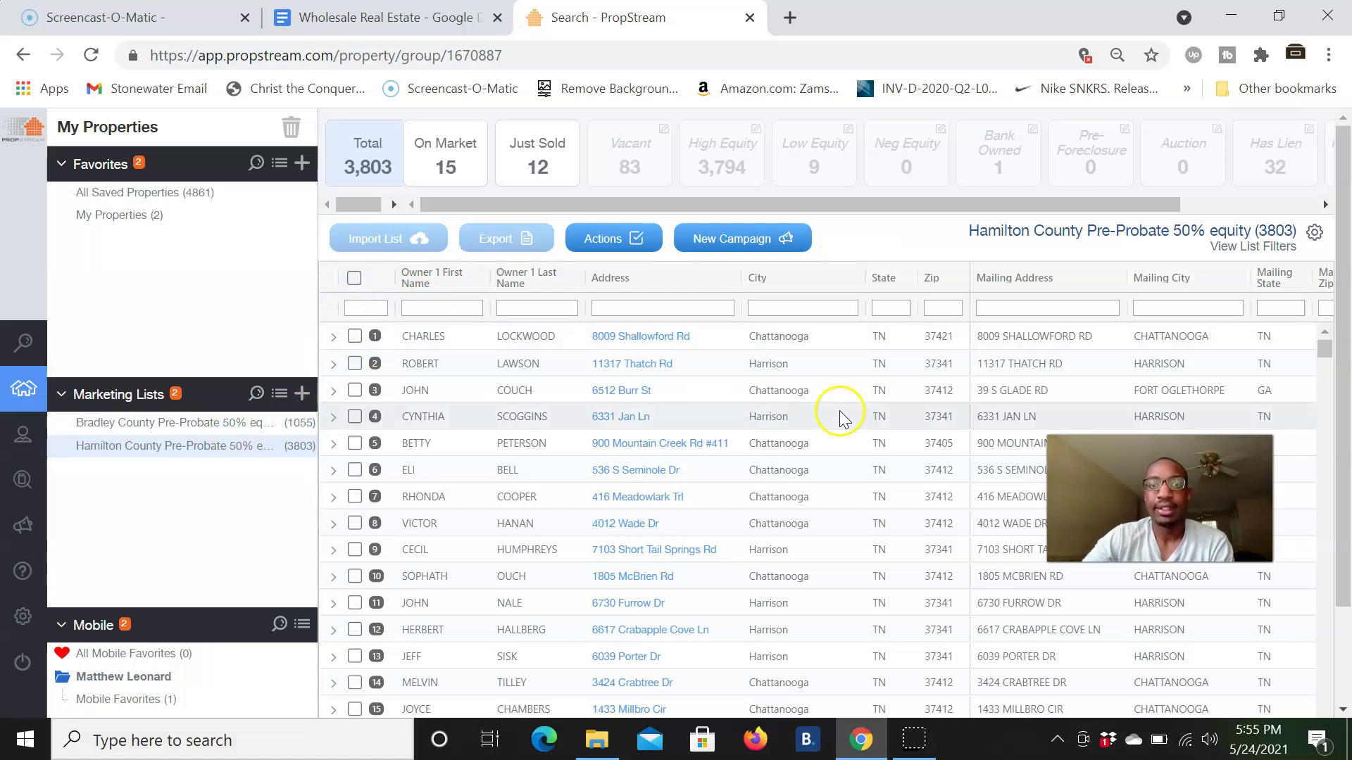